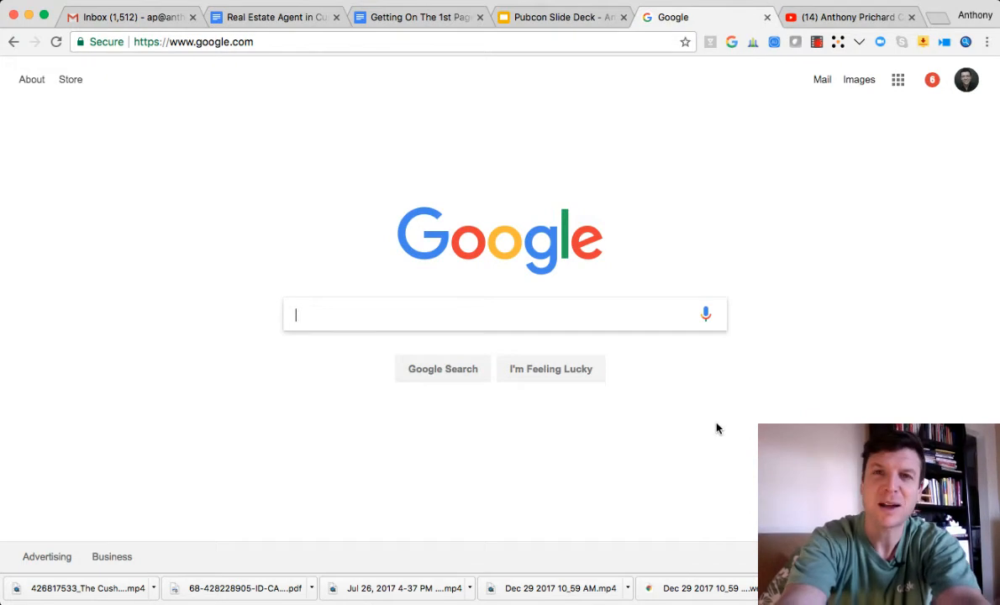
Search Google for "Real Estate Agent in Cushing Park, Engewood, CO".
type("Real Es")
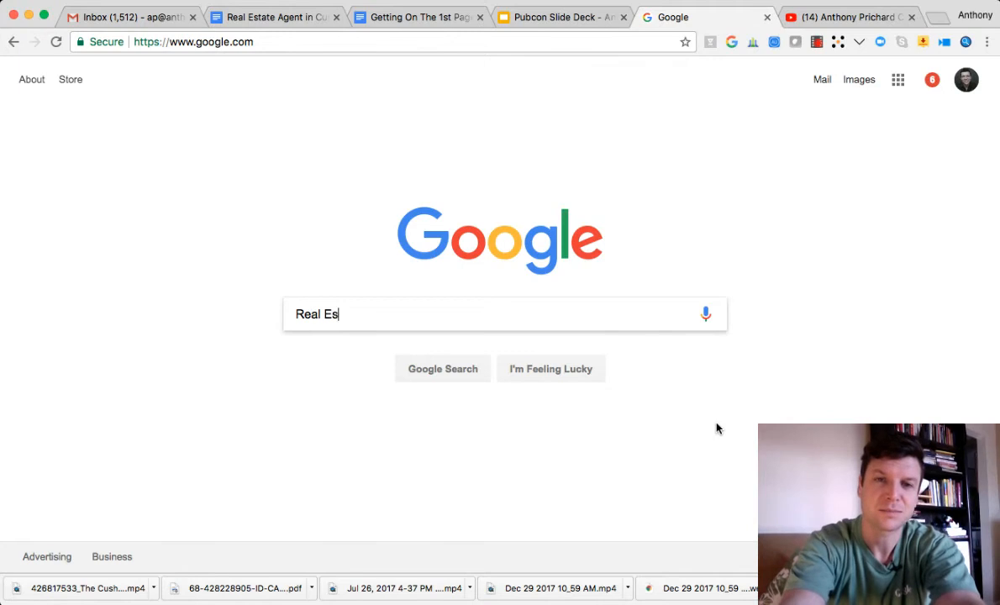
type("tate Agent")
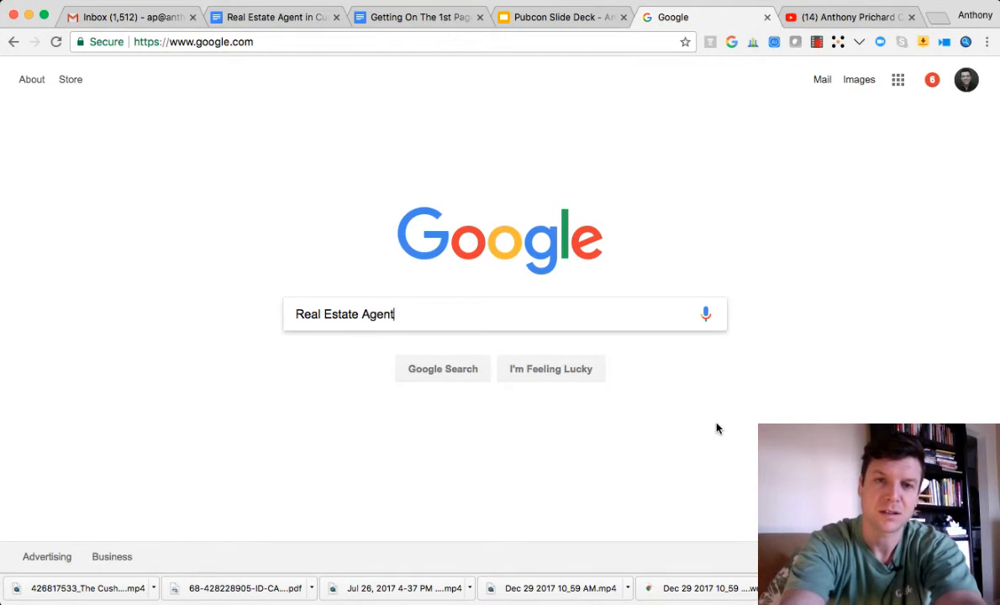
type(" in Cushing Par")
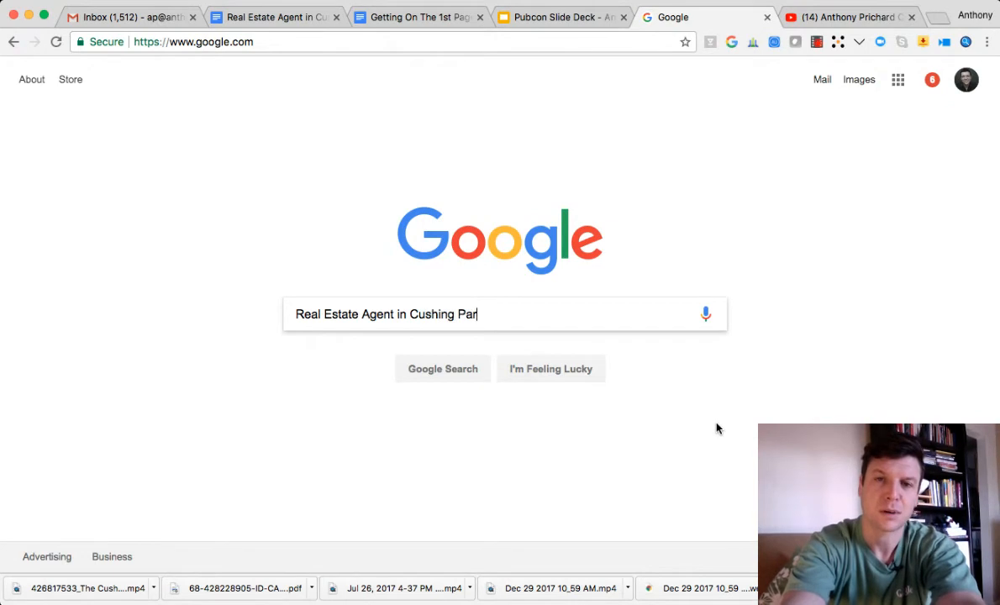
type("k, Engewood, CO")
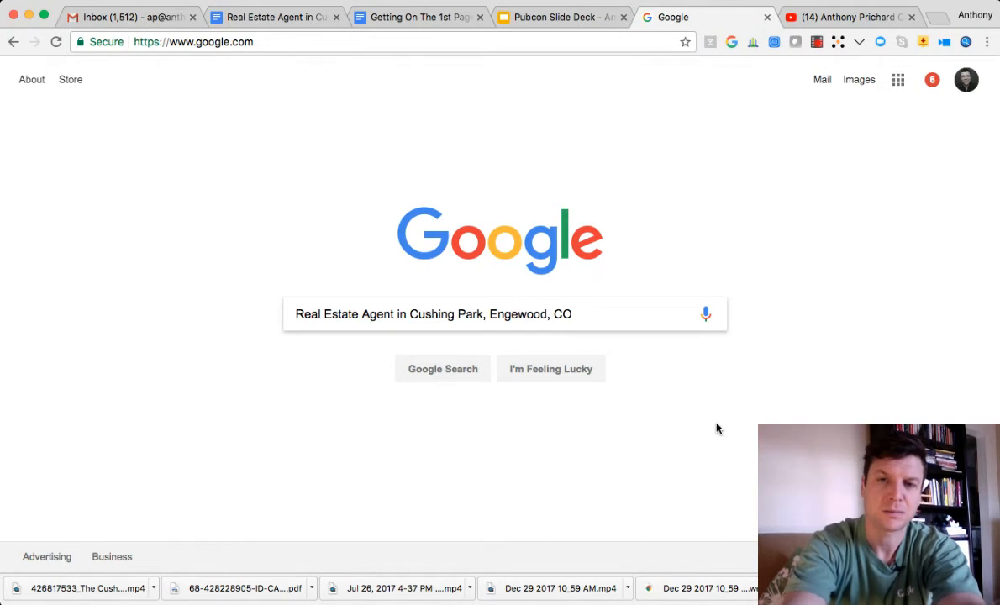
key("Return")
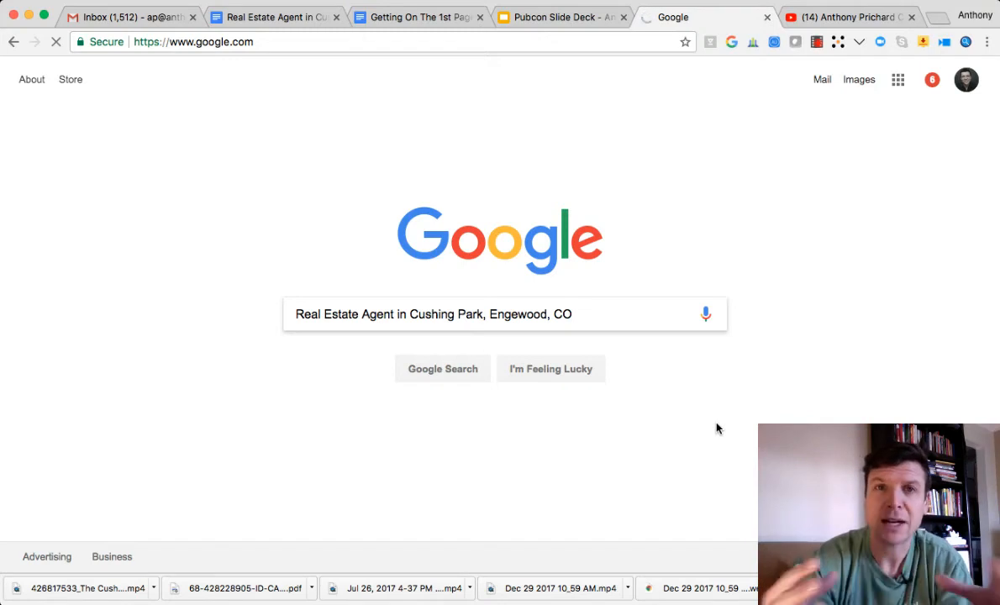
key("Return")
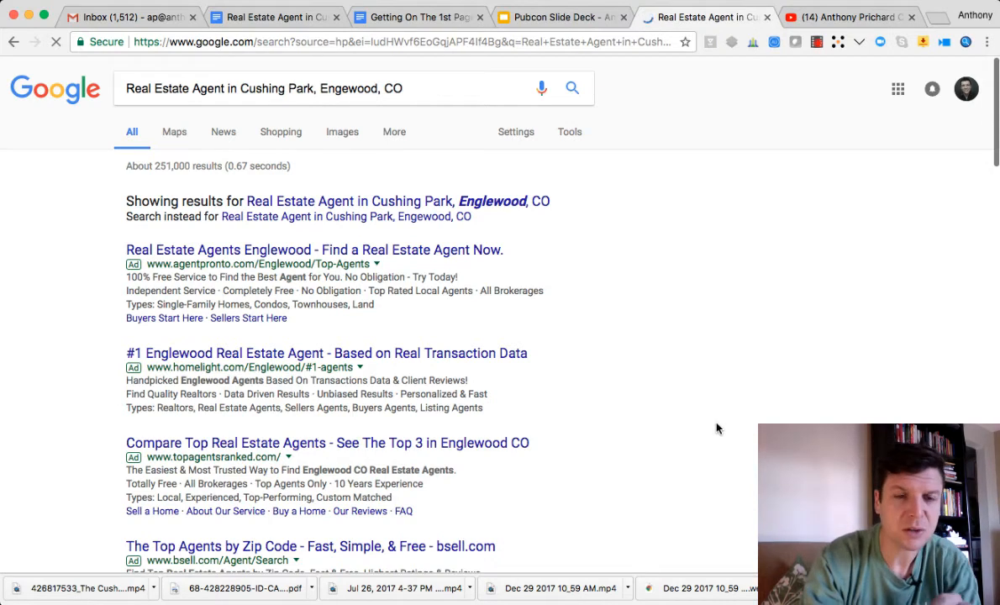
Look through the search results from the paid ads past the local map listings to the Zillow pages for Cushing Park.
scroll(438, 430, "down", 2)
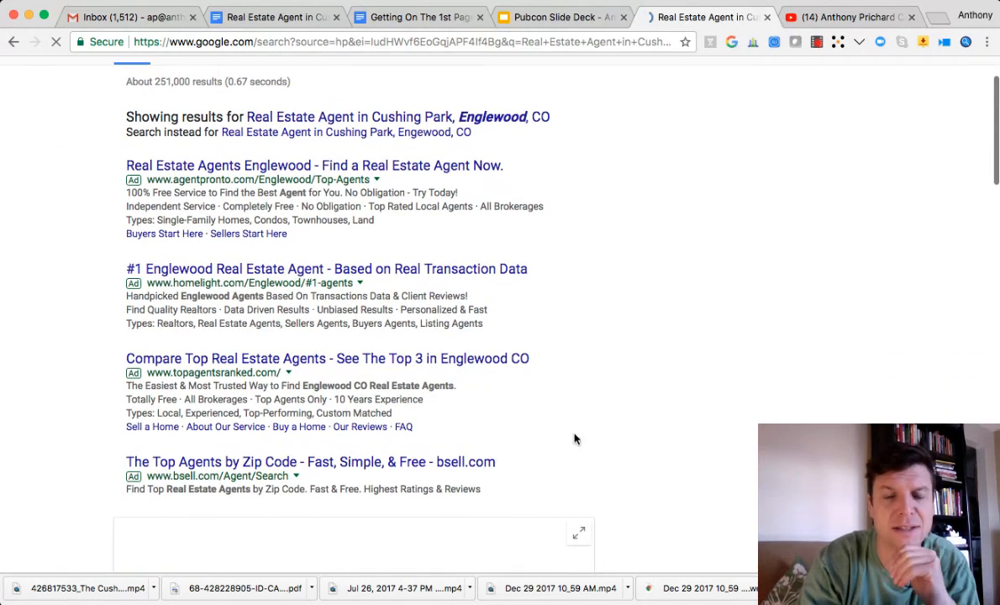
scroll(639, 378, "up", 2)
scroll(658, 353, "up", 1)
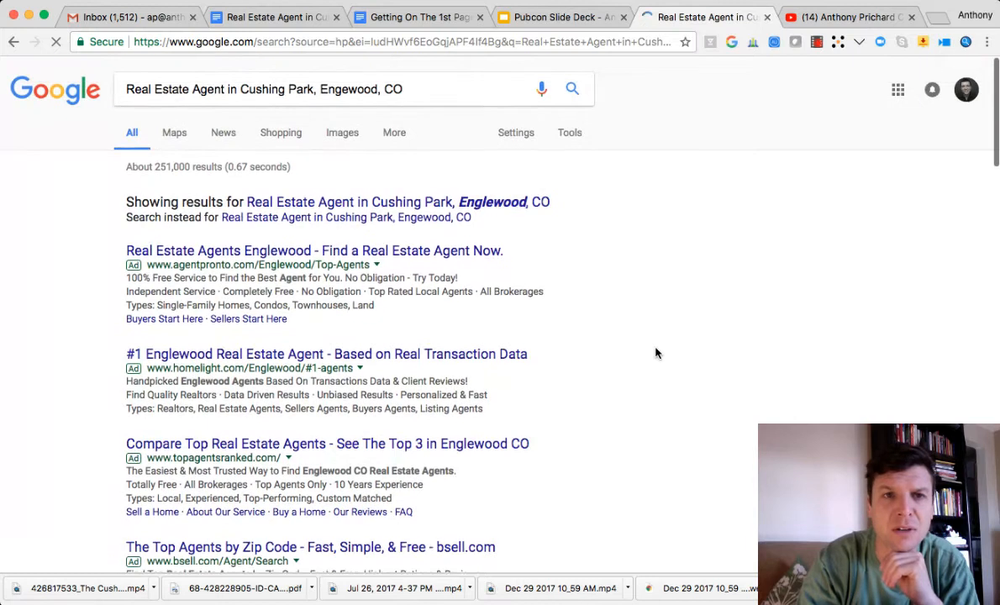
scroll(608, 354, "down", 2)
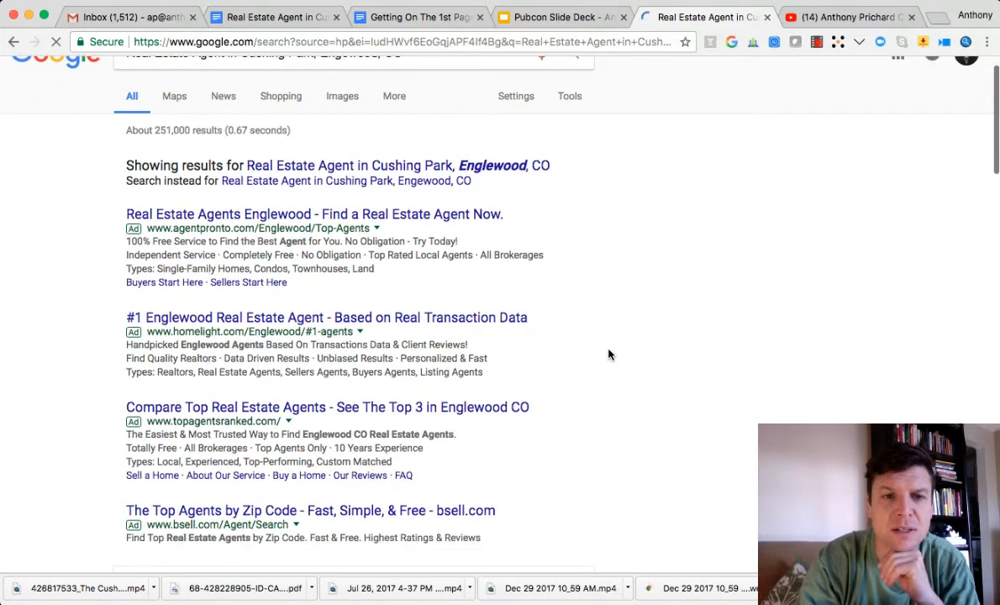
scroll(608, 353, "down", 2)
scroll(610, 354, "down", 2)
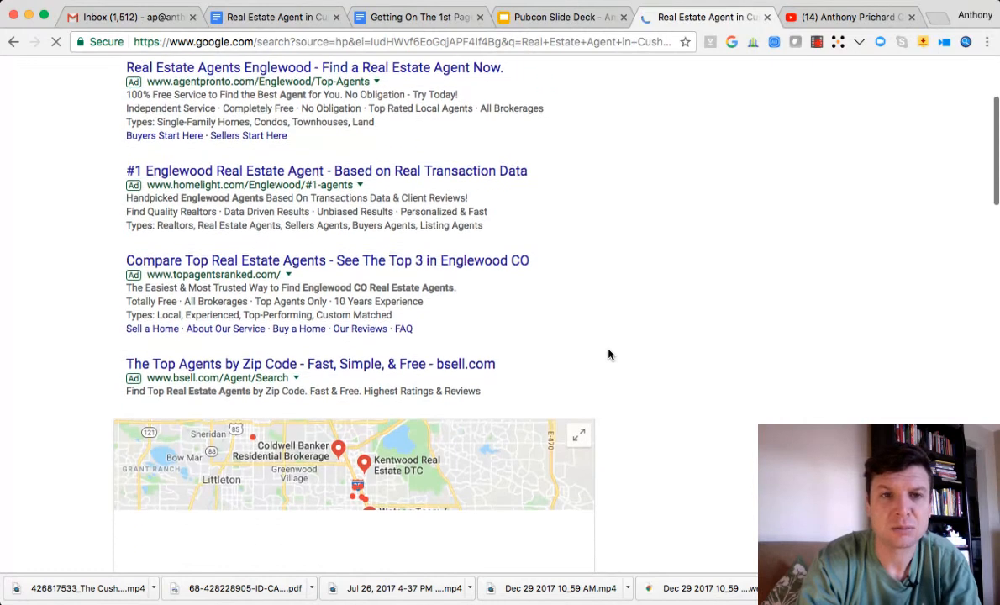
scroll(702, 423, "down", 2)
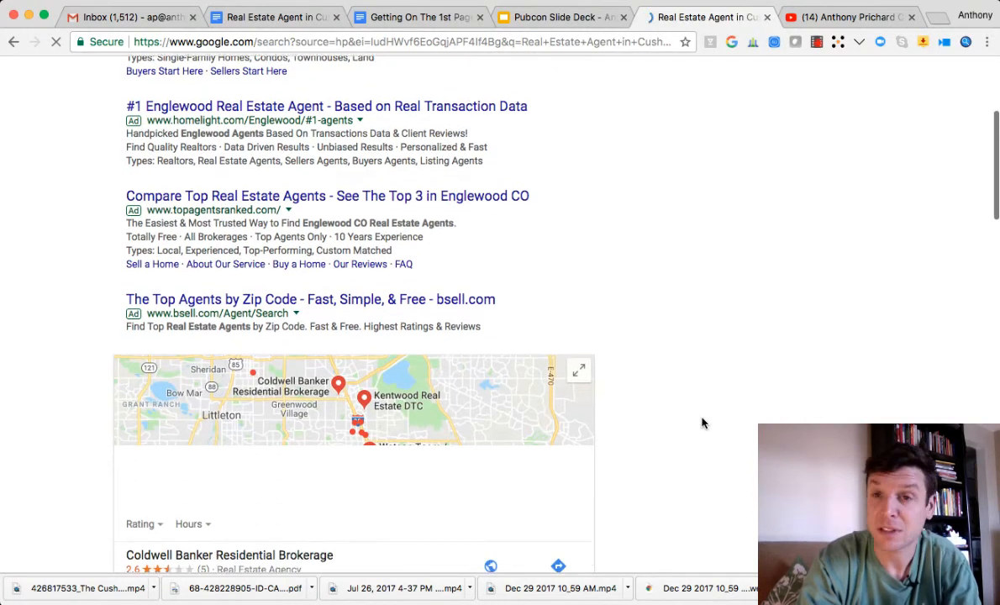
scroll(703, 423, "down", 2)
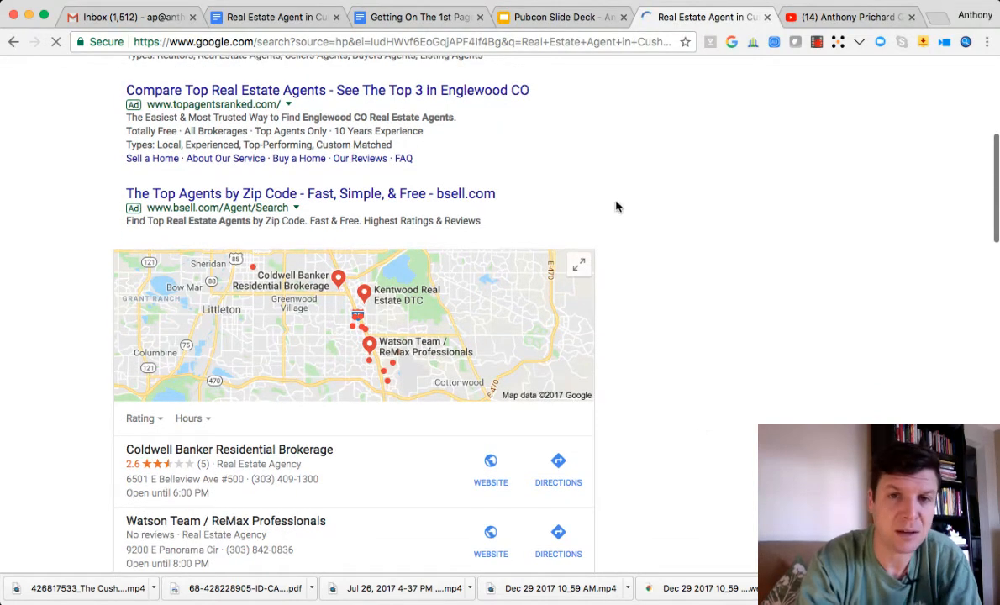
scroll(668, 348, "down", 1)
scroll(668, 348, "down", 8)
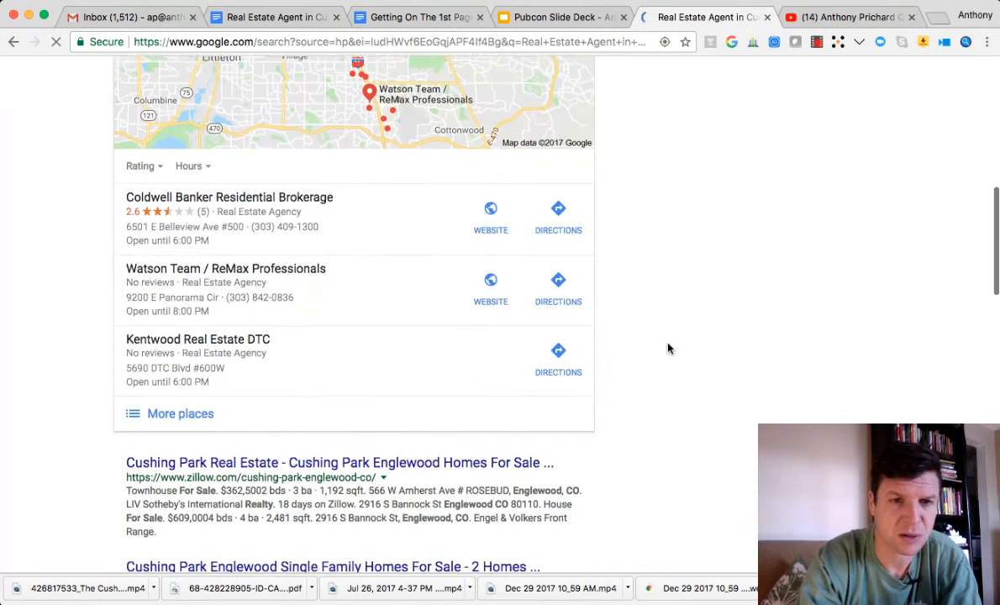
scroll(698, 439, "down", 3)
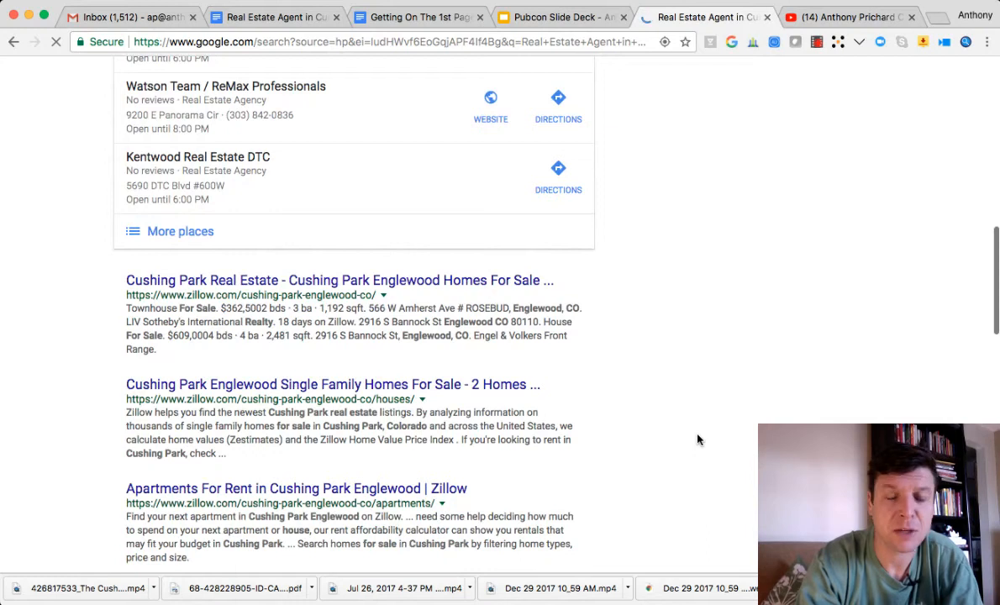
scroll(698, 439, "up", 10)
scroll(698, 439, "up", 1)
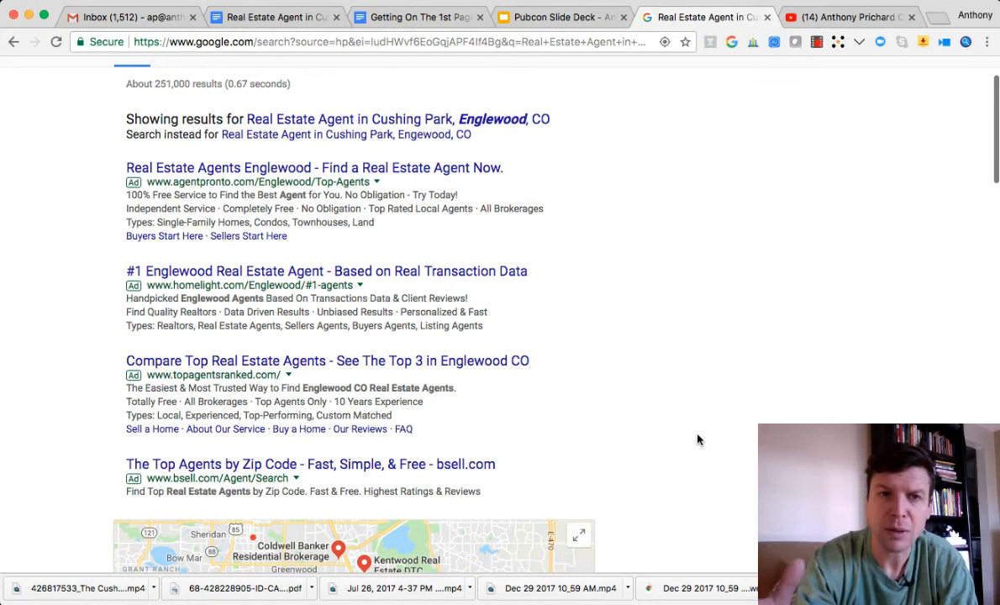
Examine the ads and the three mapped brokerages more closely, and check the remaining results through the end of the first page.
scroll(698, 439, "up", 2)
scroll(697, 440, "down", 4)
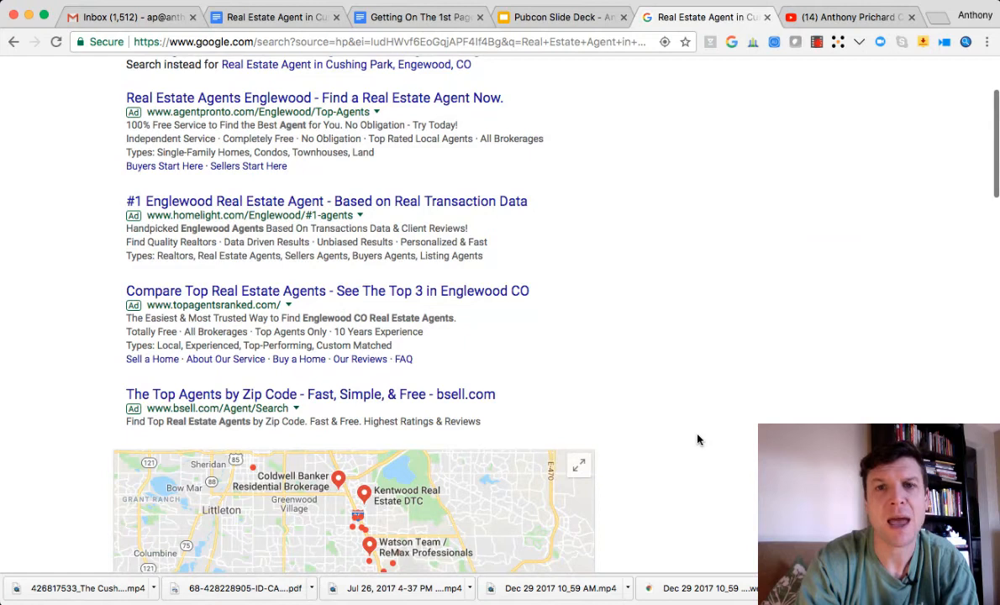
scroll(698, 439, "down", 4)
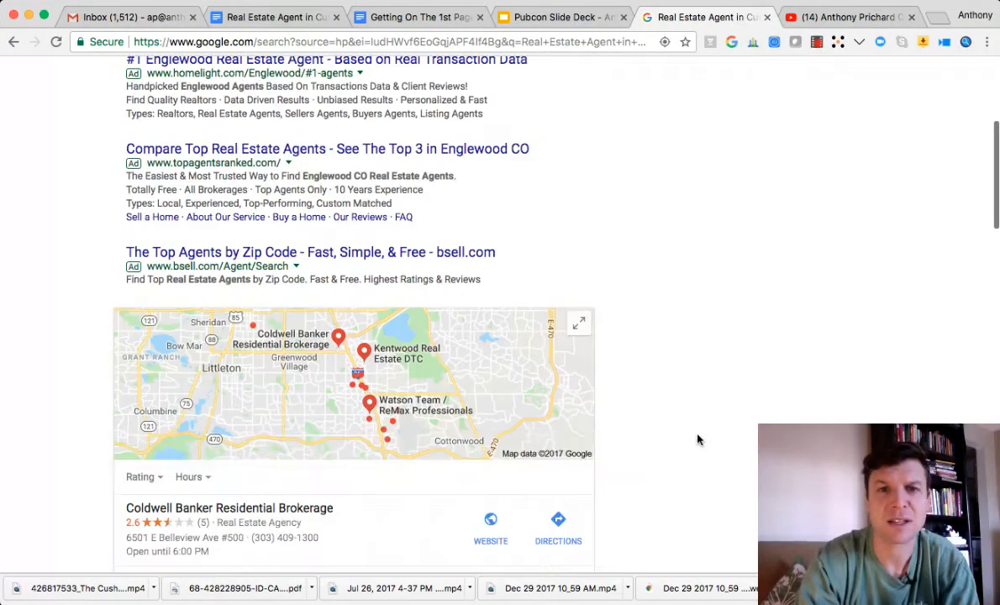
scroll(697, 439, "down", 3)
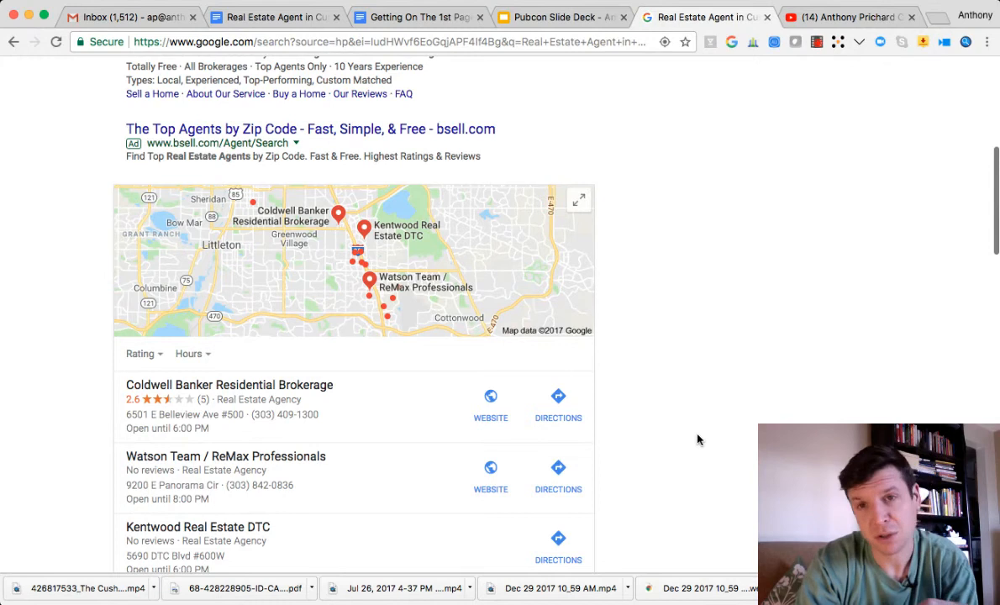
scroll(698, 440, "down", 2)
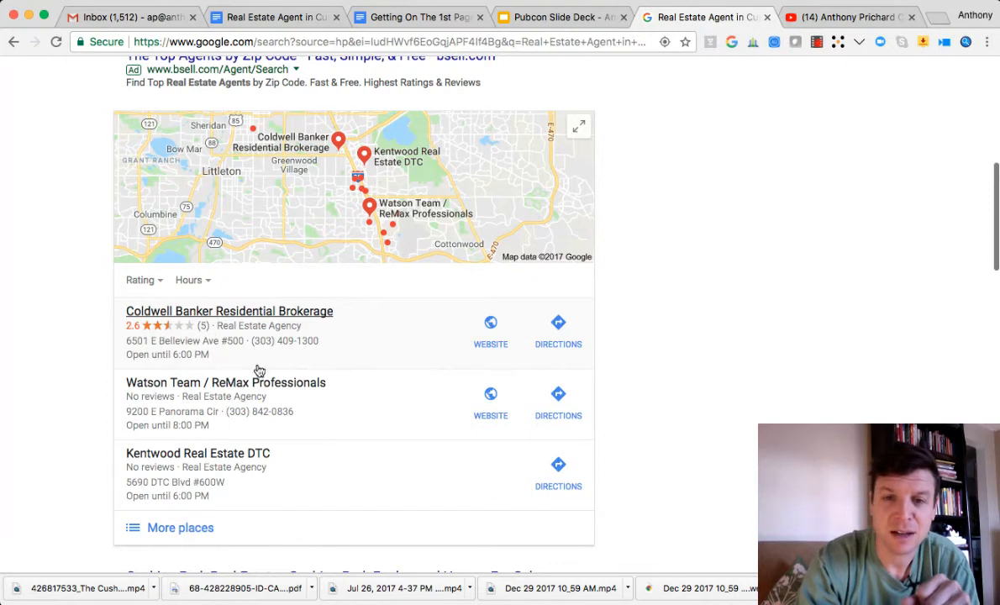
scroll(298, 395, "down", 1)
scroll(299, 396, "down", 2)
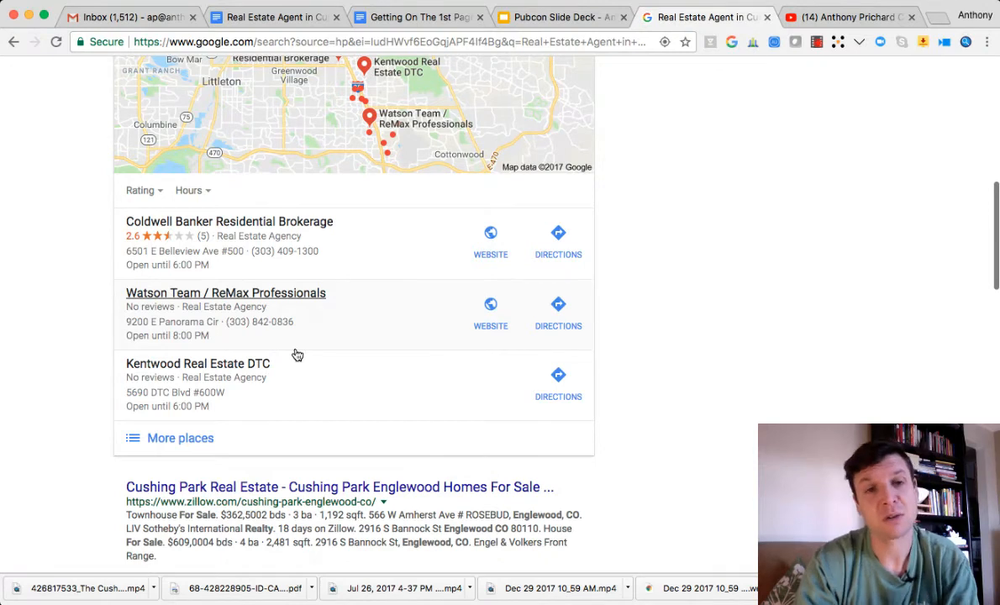
scroll(622, 355, "up", 3)
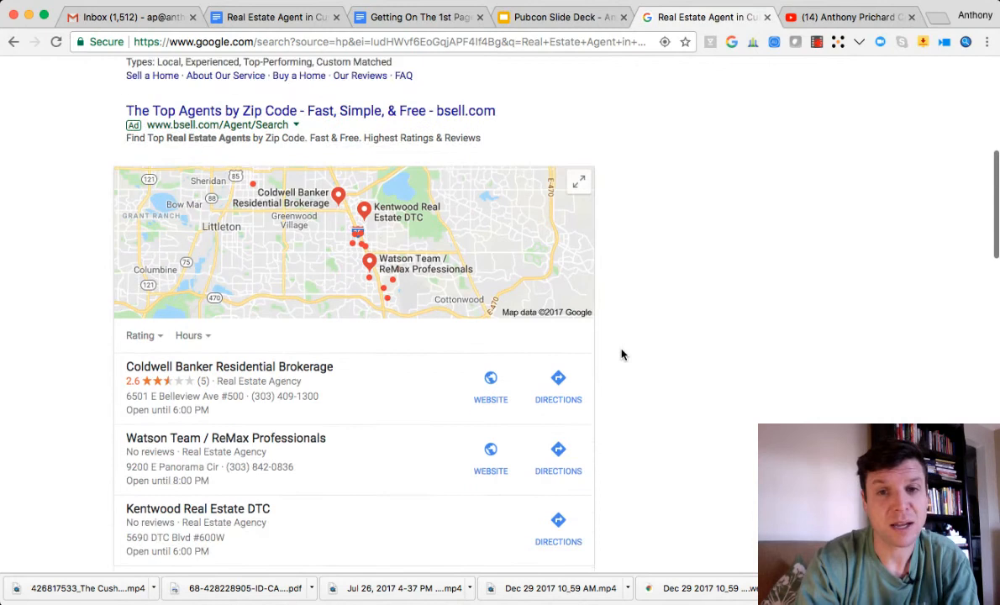
scroll(622, 355, "down", 3)
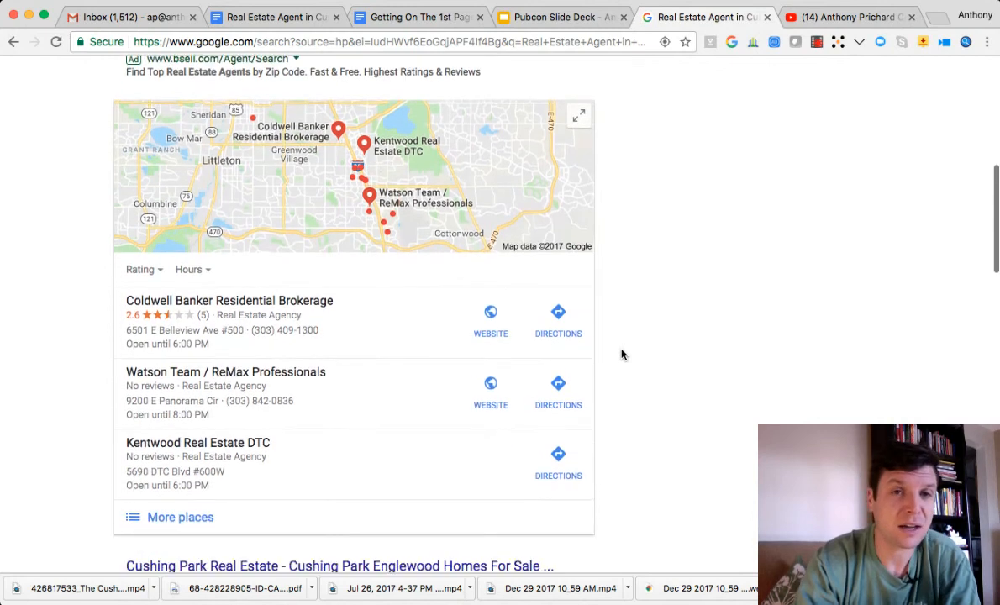
scroll(622, 354, "down", 10)
scroll(622, 354, "down", 7)
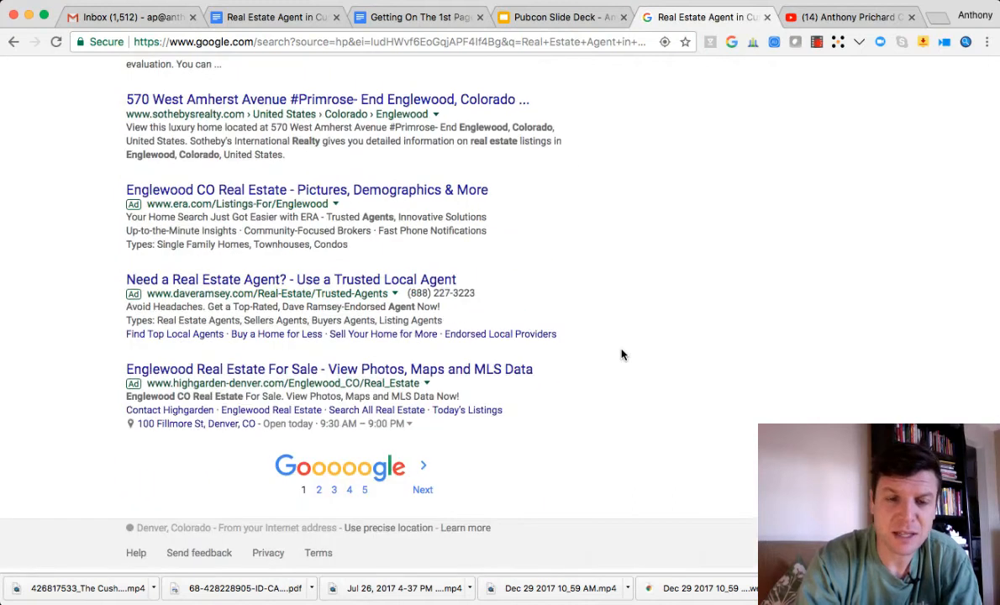
scroll(622, 355, "up", 20)
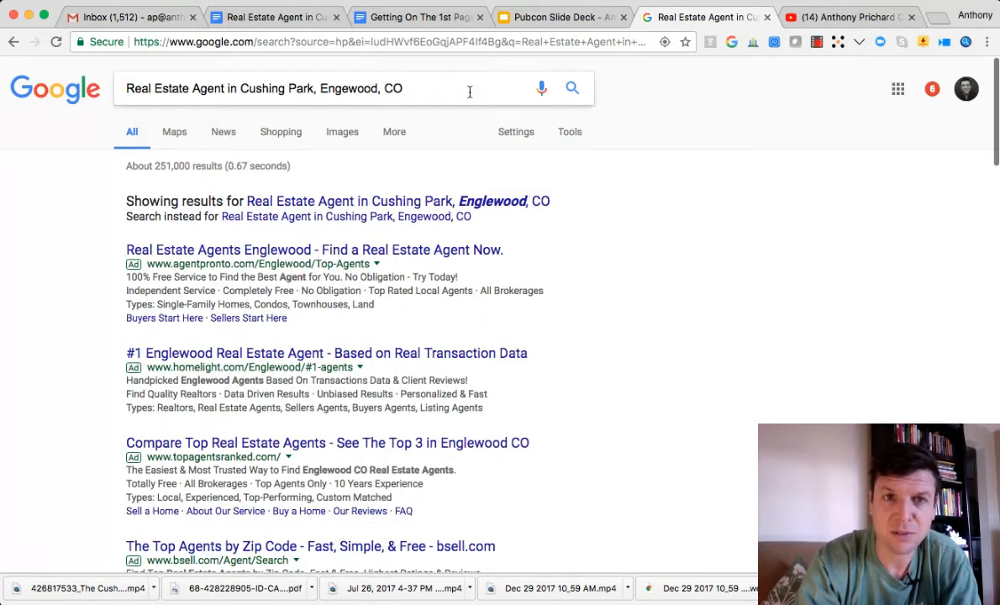
Switch to YouTube and search for "Real Estate Agent in Cushing Park, Englewood, CO".
left_click(380, 42)
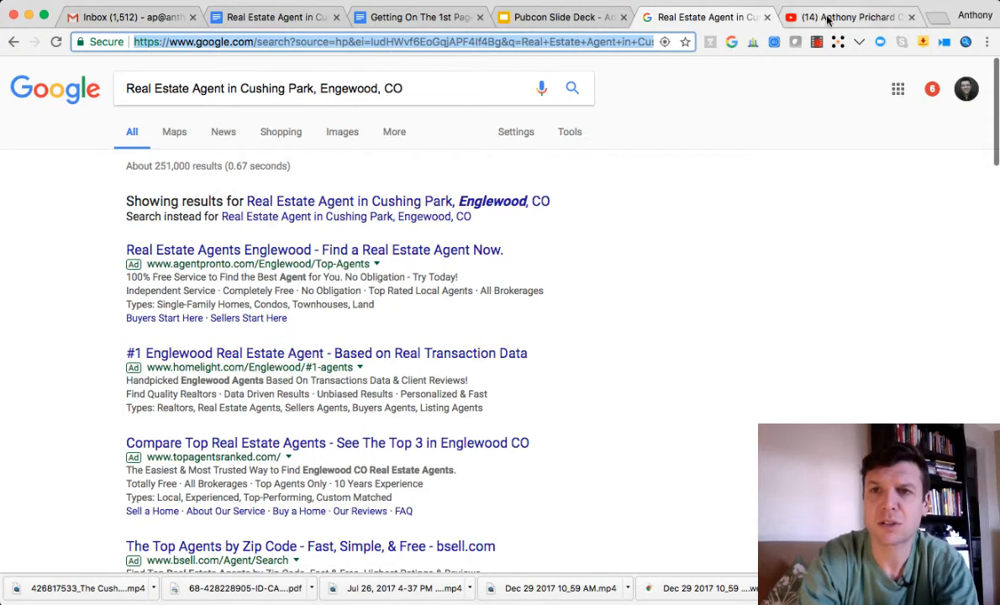
left_click(828, 18)
left_click(379, 79)
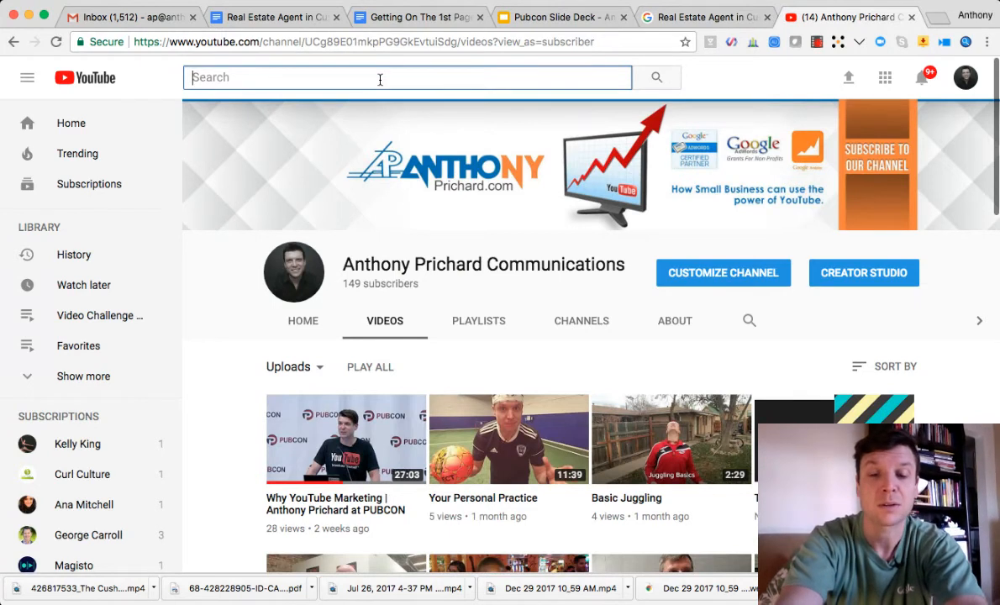
type("Real Estate Agent in Cushing Park , Englewoo")
type("CO")
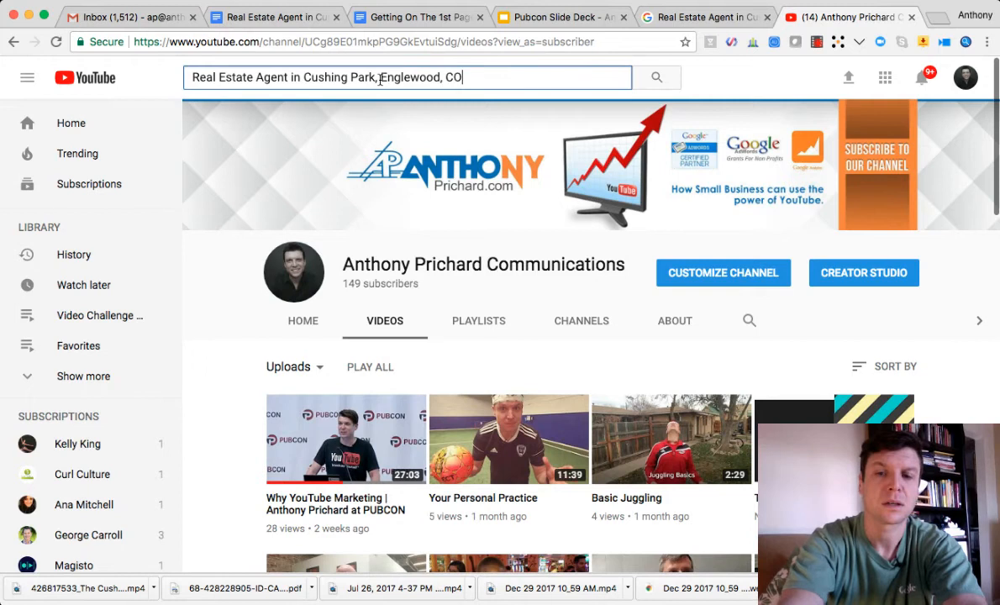
key("Return")
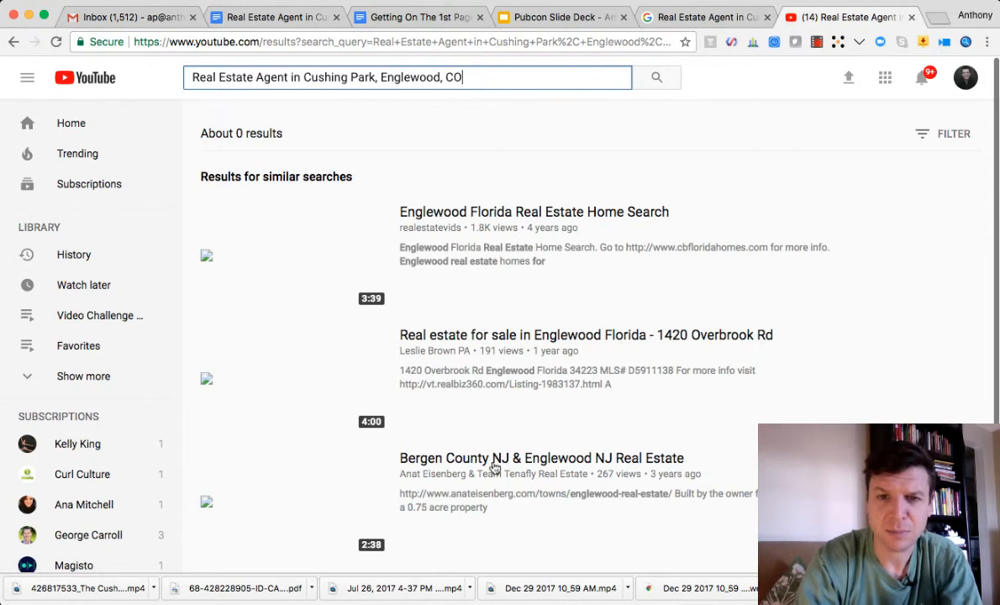
Check the suggested videos for any matching Cushing Park, and select the whole search phrase.
scroll(773, 427, "down", 1)
scroll(558, 336, "down", 3)
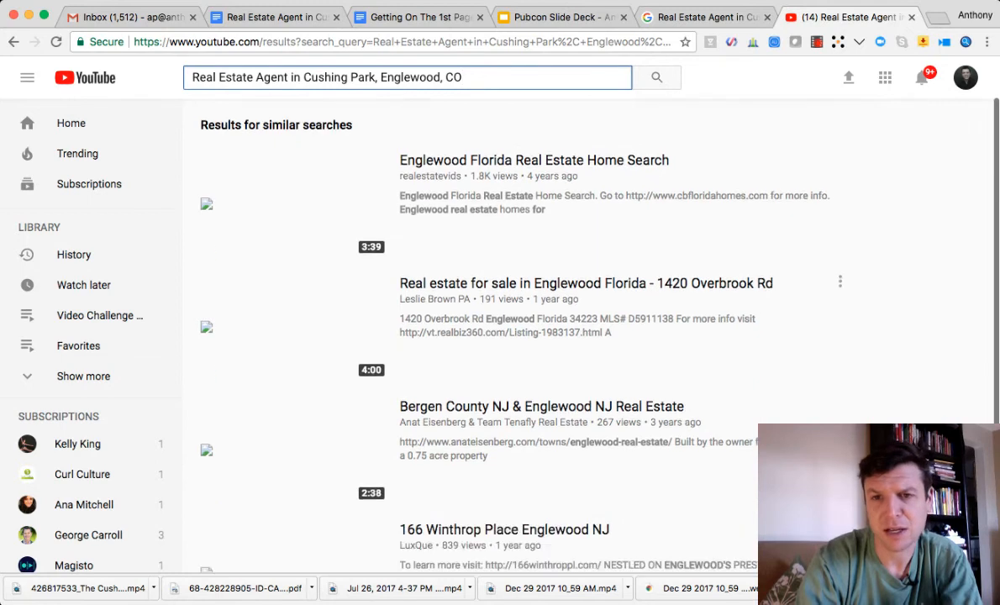
scroll(558, 336, "up", 3)
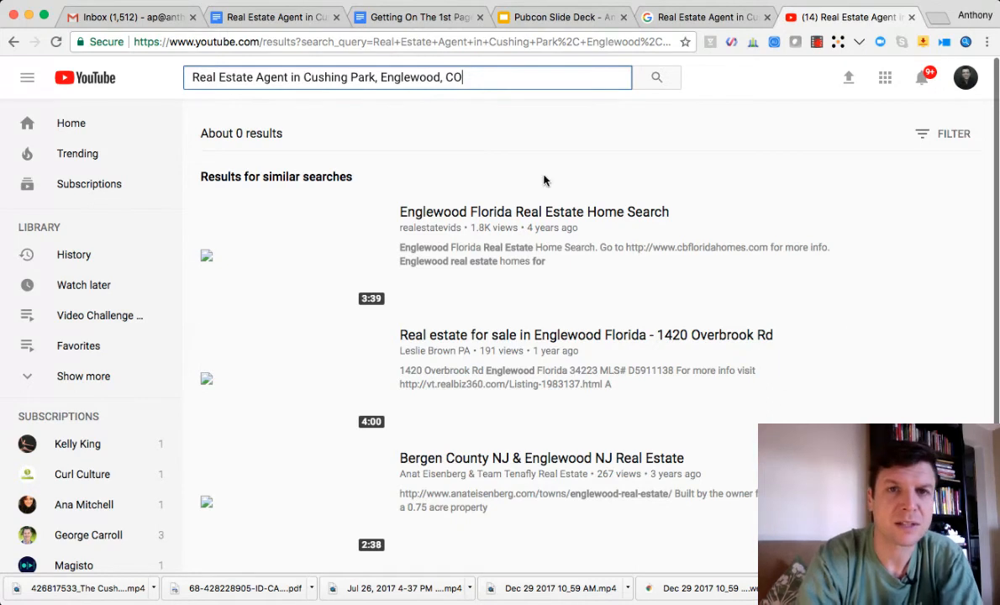
triple_click(402, 76)
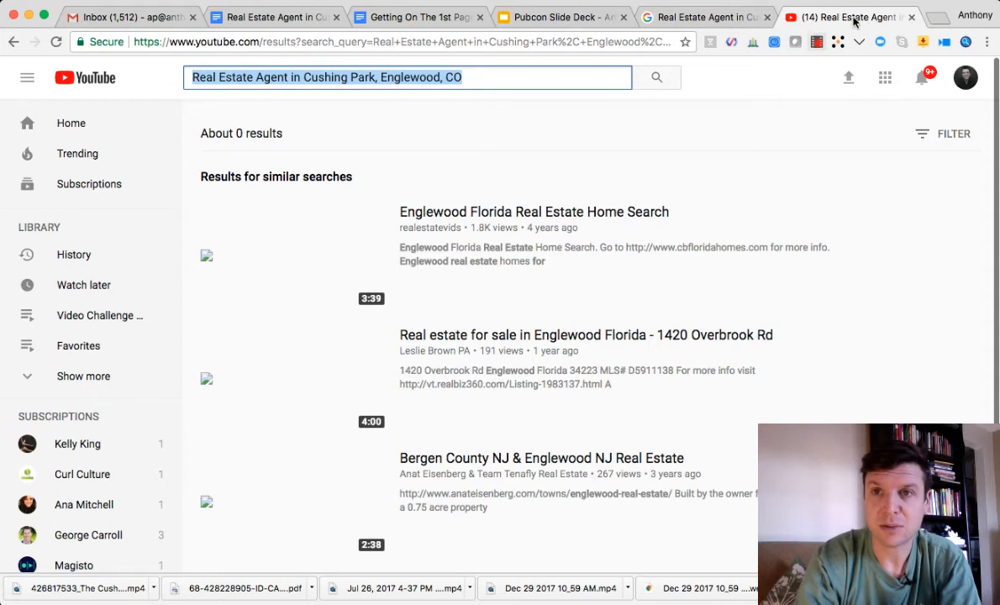
Open magisto.com in a new browser tab.
left_click(936, 19)
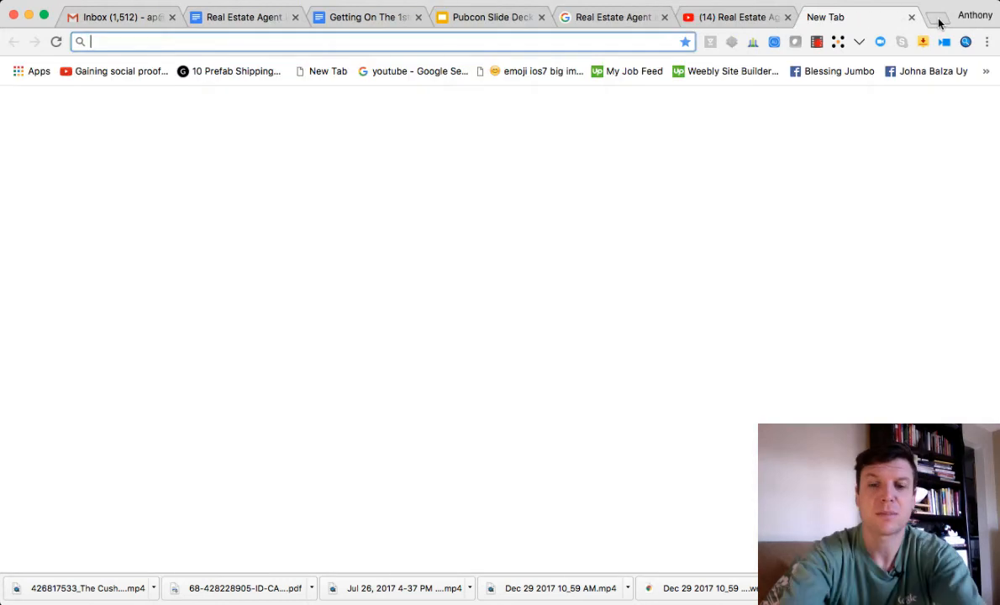
type("magisto.com")
key("Return")
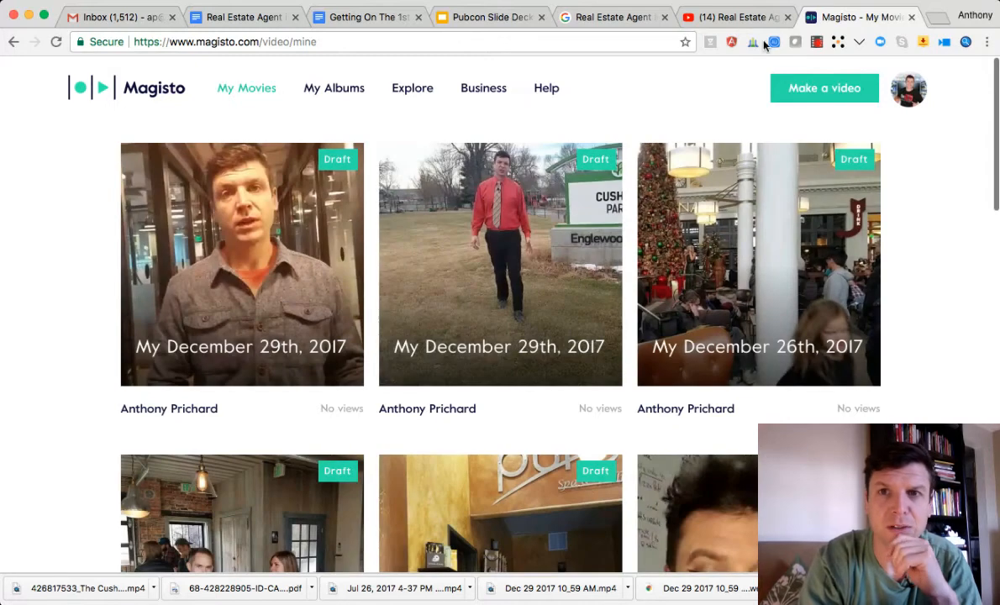
Return to the YouTube results briefly, and bring up the Getting On The 1st Page Worksheet in Google Docs.
left_click(735, 24)
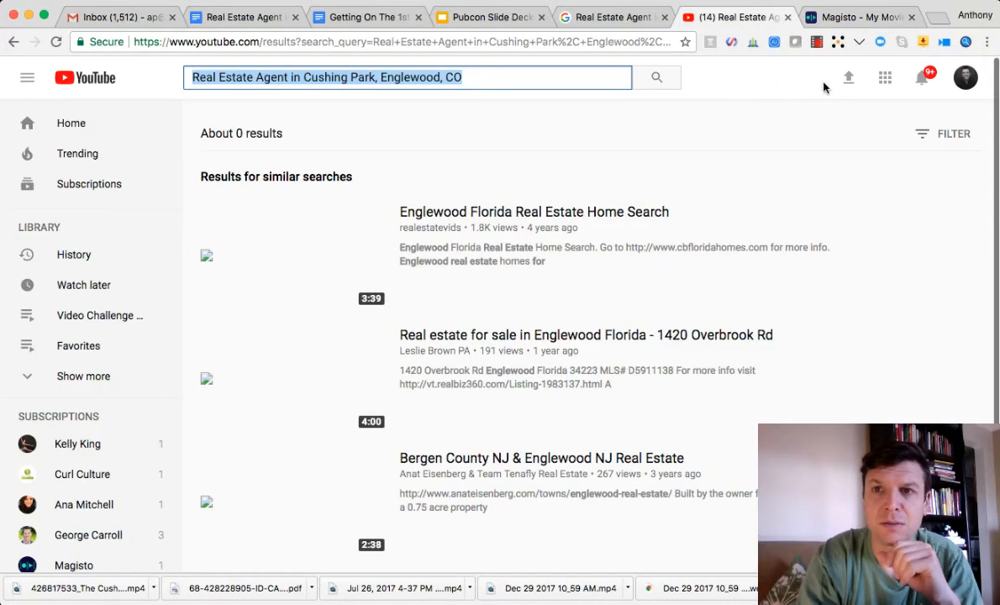
left_click(244, 17)
left_click(361, 18)
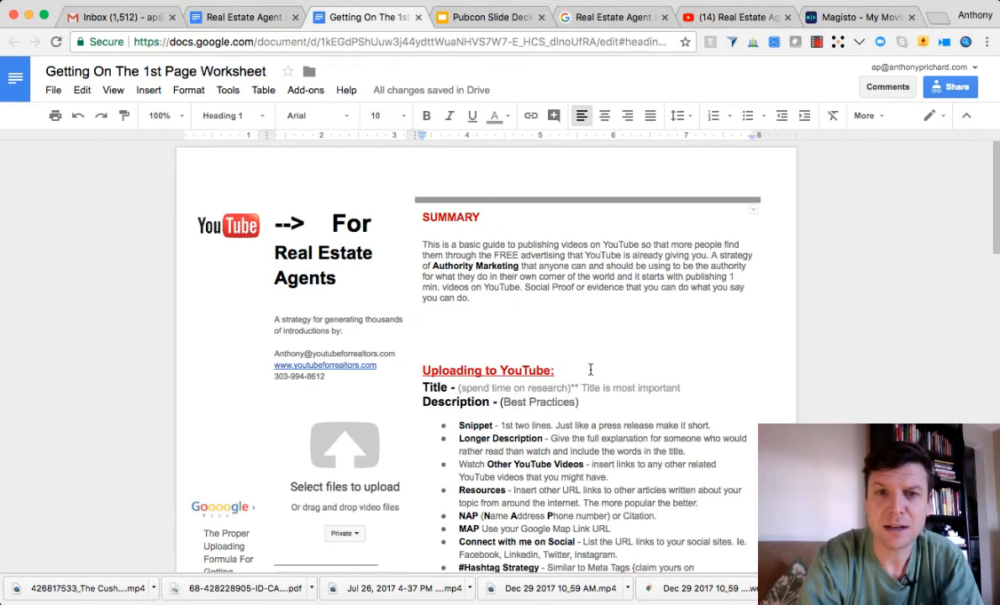
Read through the worksheet's YouTube upload guidelines, from the title and description to meta tags, advanced settings and thumbnail.
scroll(706, 391, "down", 1)
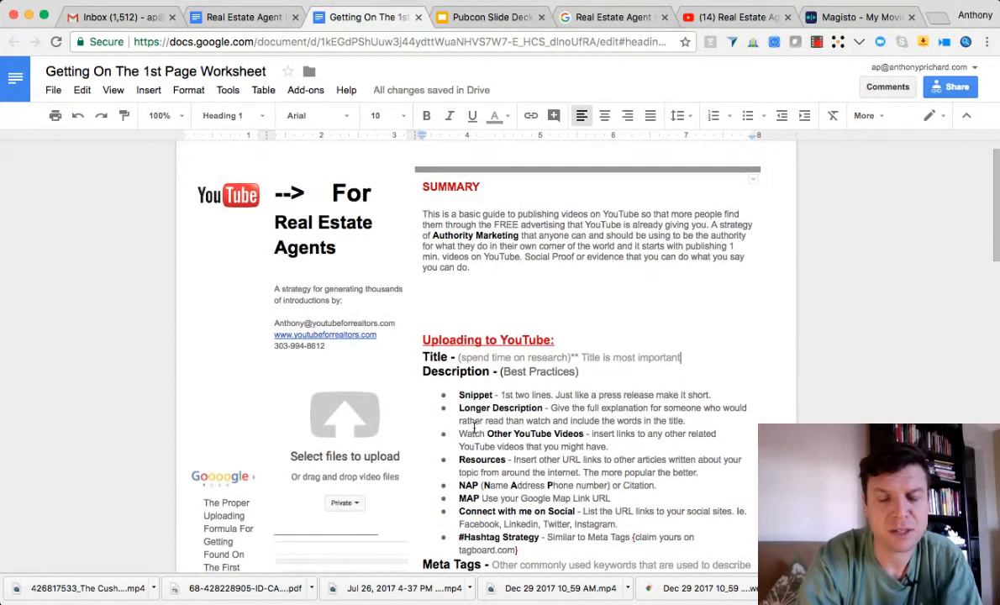
scroll(461, 435, "down", 3)
scroll(602, 459, "down", 2)
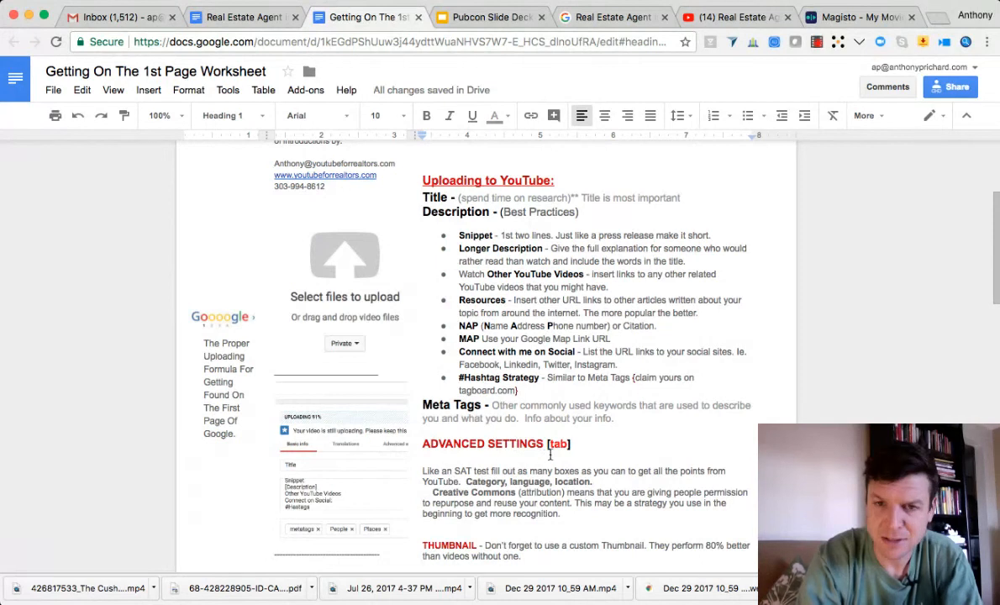
scroll(538, 432, "down", 3)
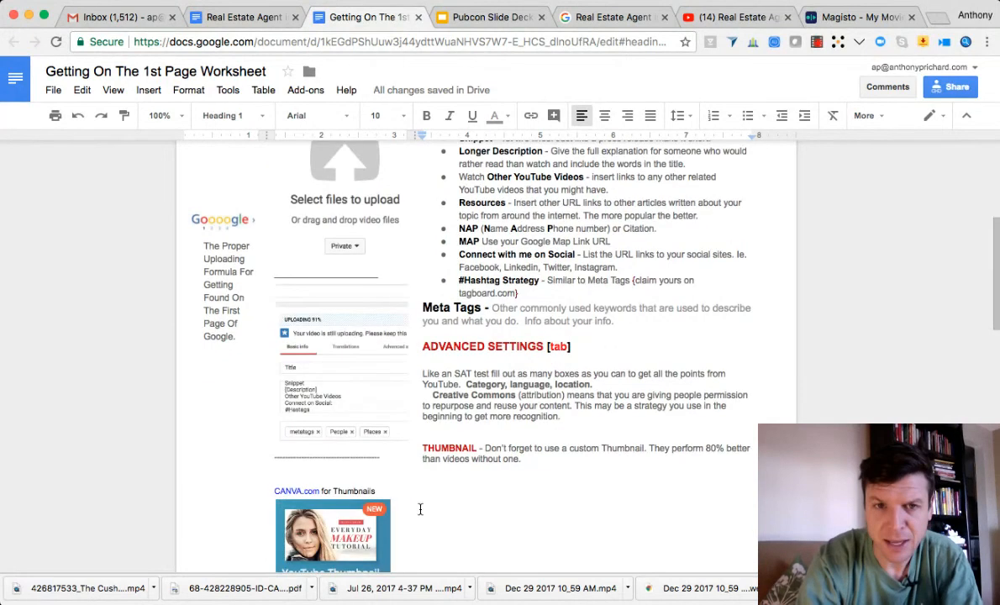
Switch to YouTube and upload the video file of The Cushing Park Neighborhood.
left_click(733, 19)
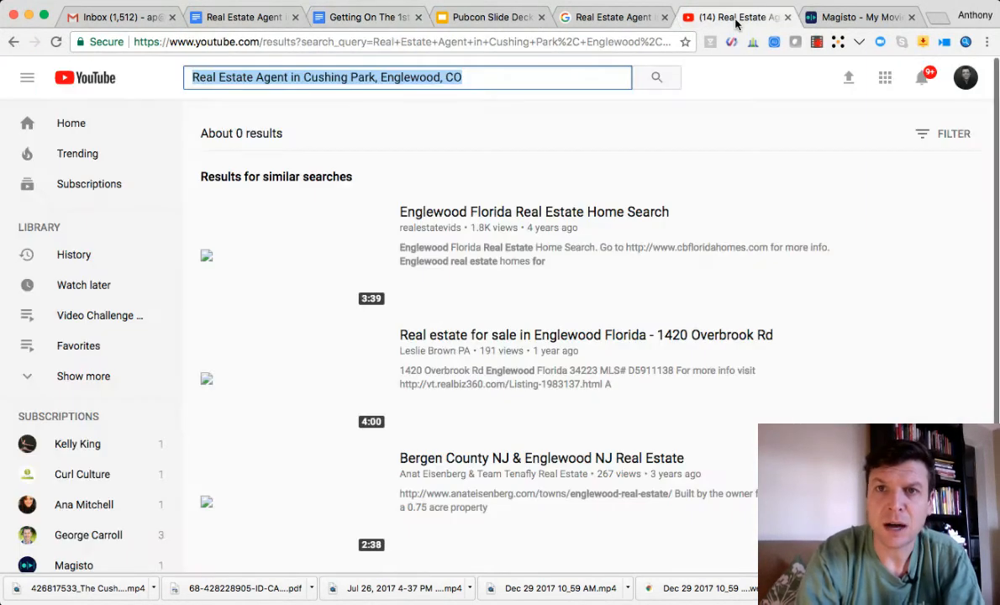
left_click(849, 79)
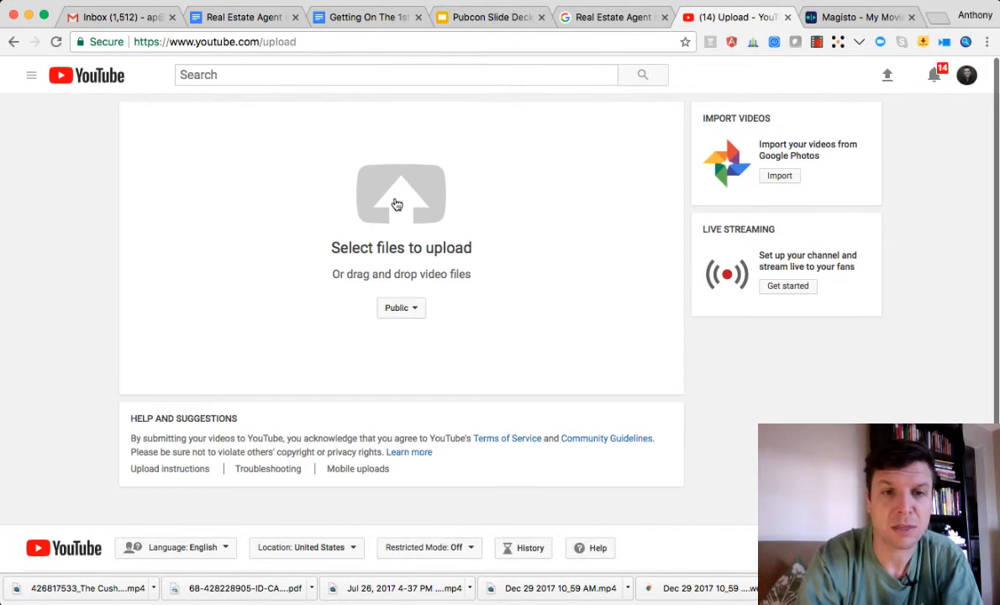
left_click(397, 205)
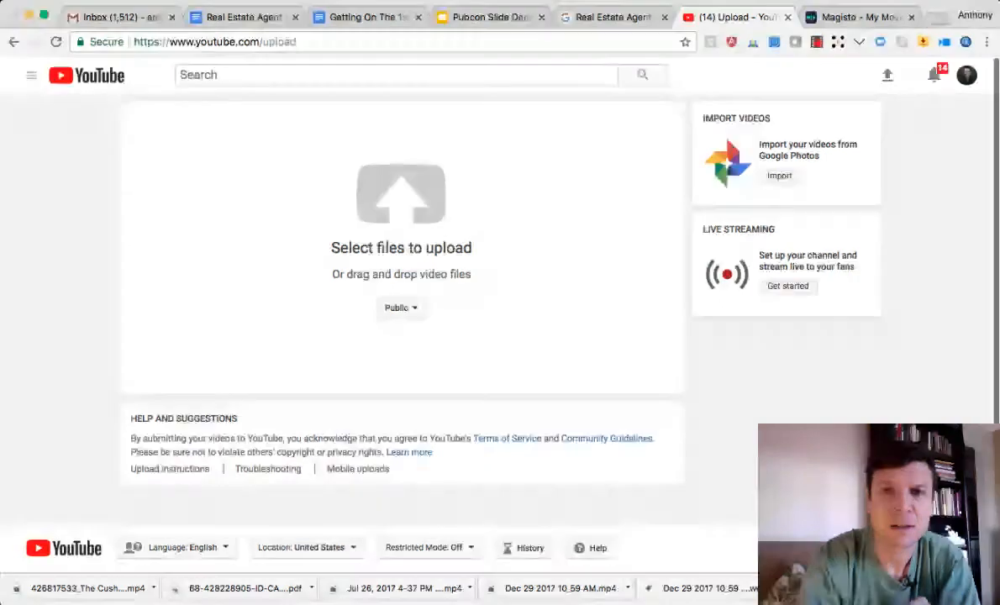
key("Return")
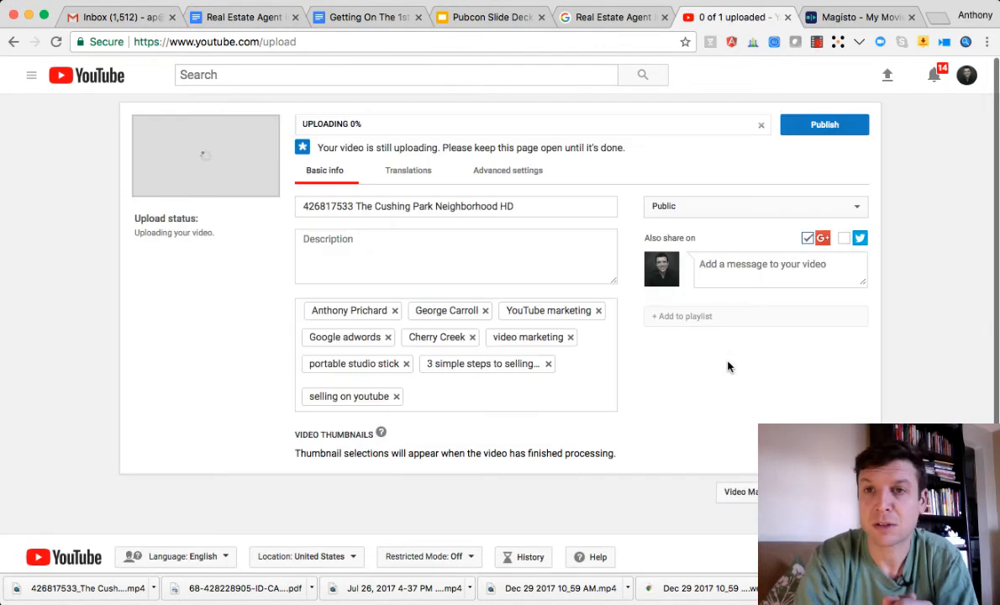
Replace the video's title with "Real Estate Agent in Cushing Park, Englewood, CO".
triple_click(423, 208)
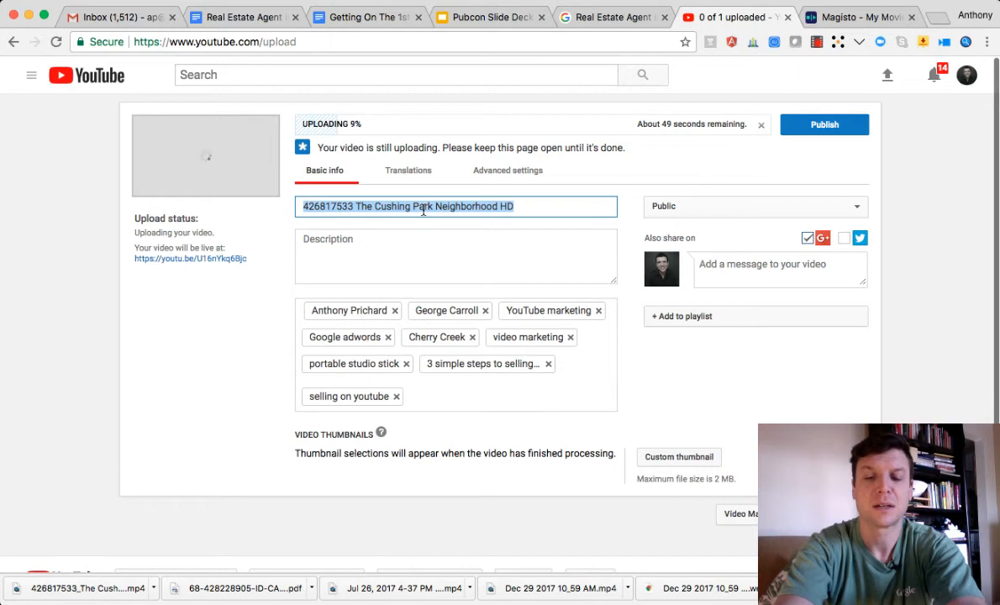
type("Real ")
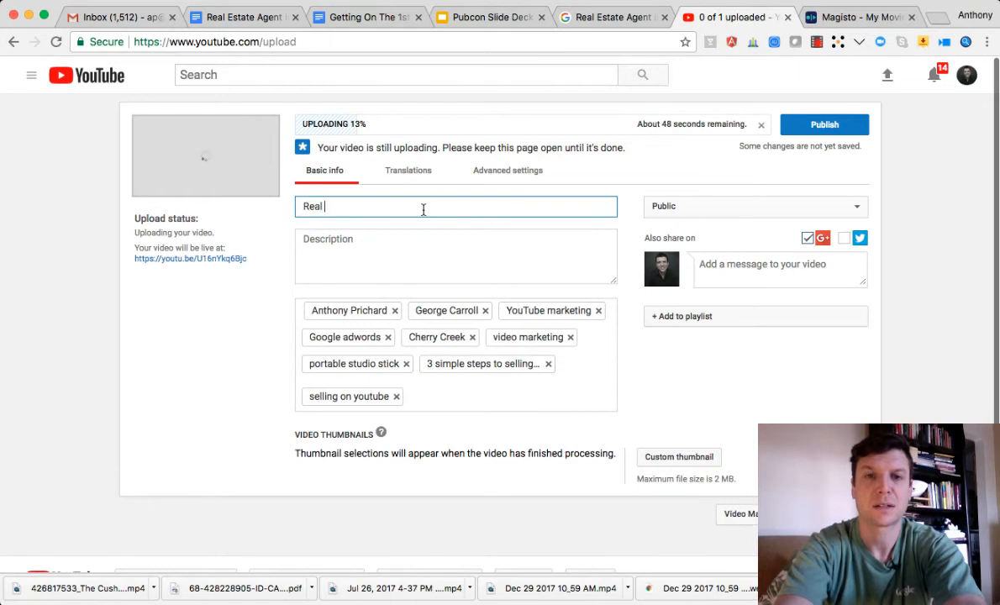
type("Estate Agent")
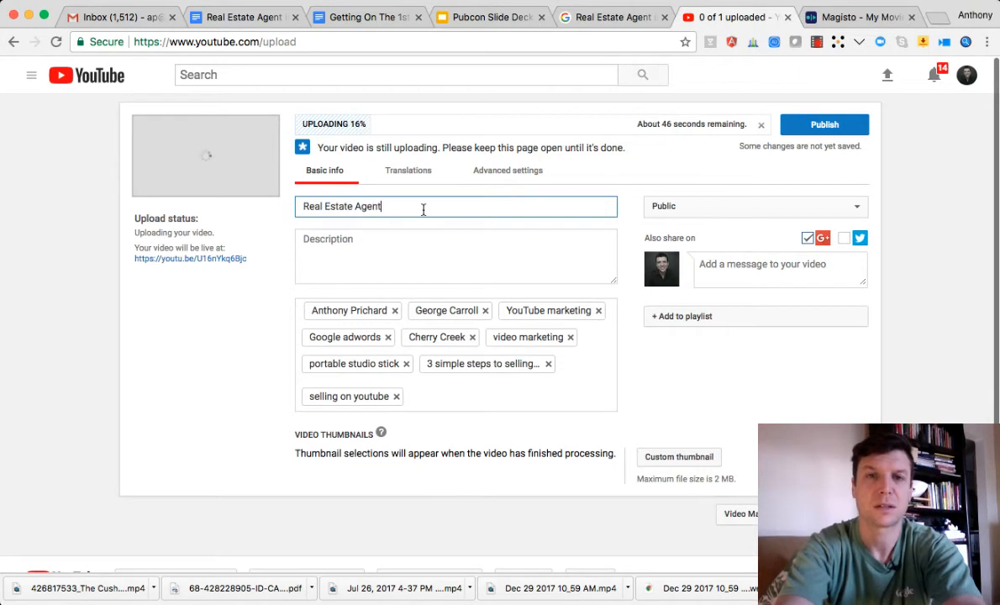
type(" in C")
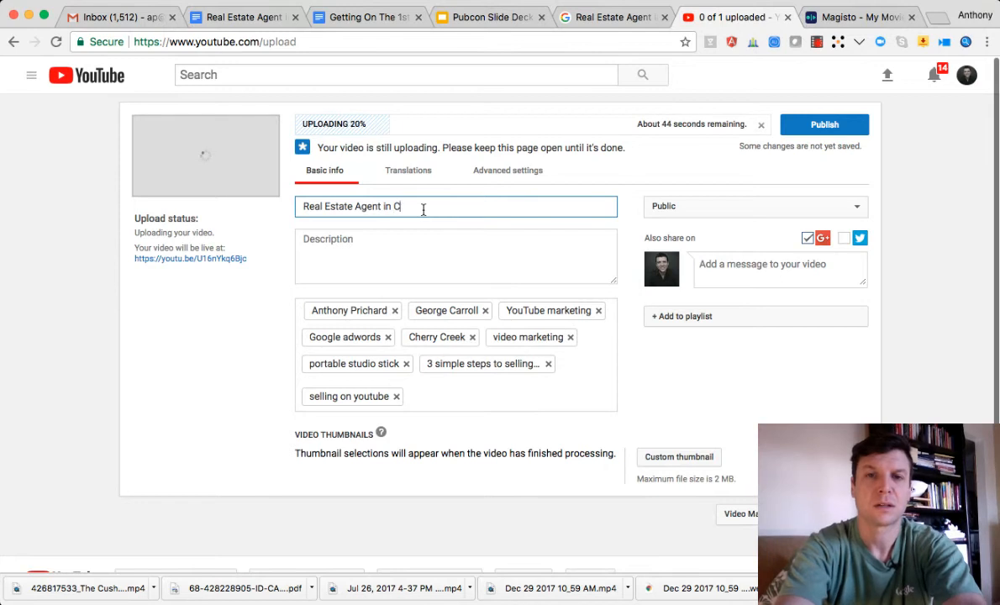
type("ushing Park, Eng")
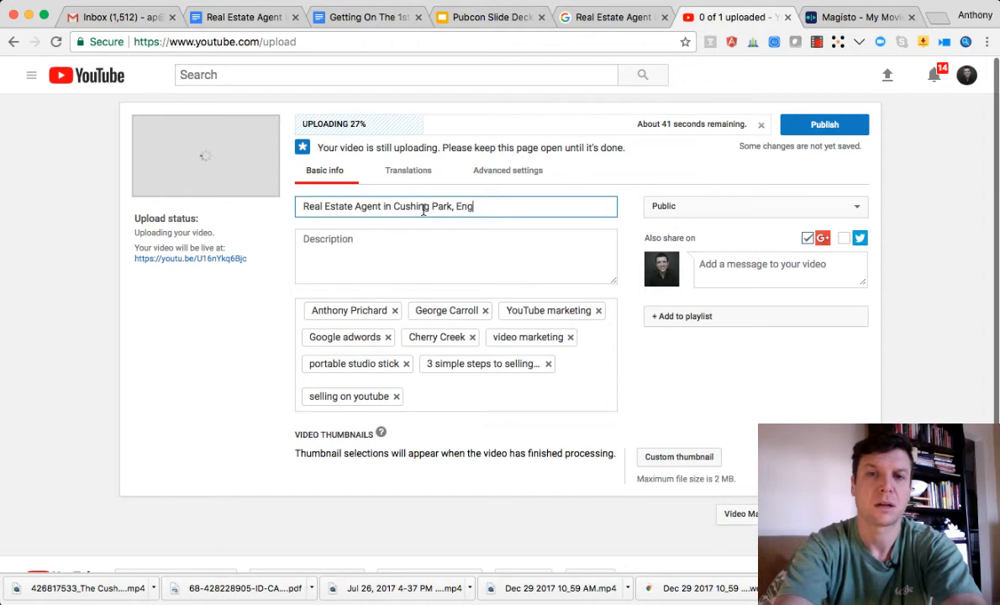
type("lewood")
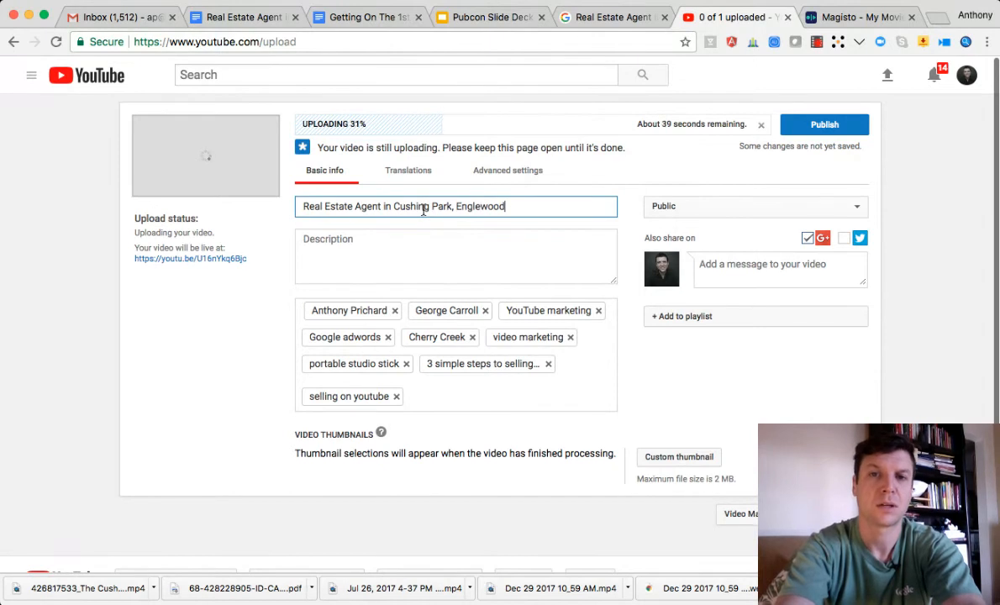
type(", CO")
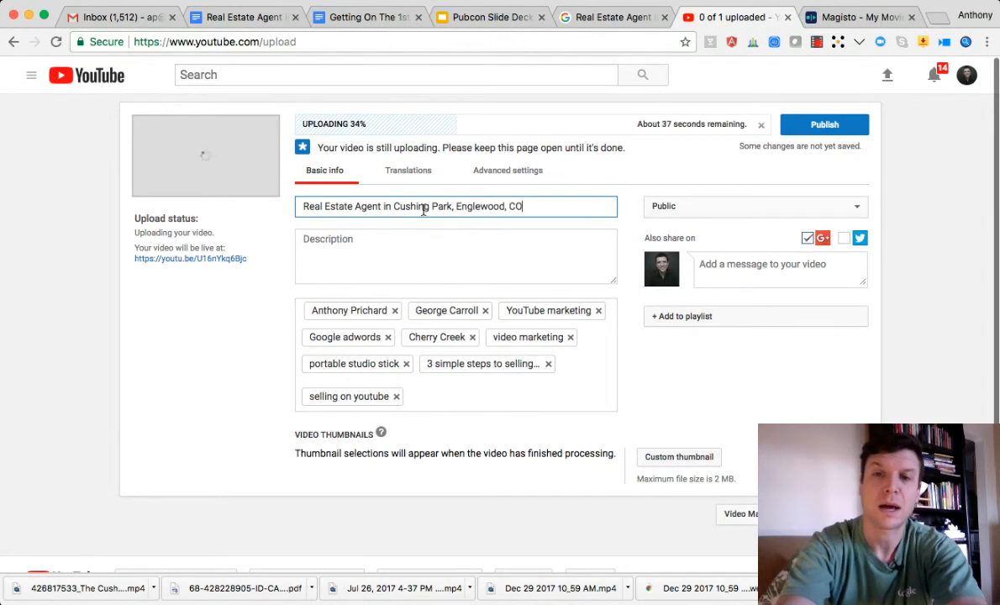
Copy the whole prepared description text from the Cushing Park Google Doc and paste it into the video's description.
left_click(244, 17)
left_click_drag(460, 402, 238, 173)
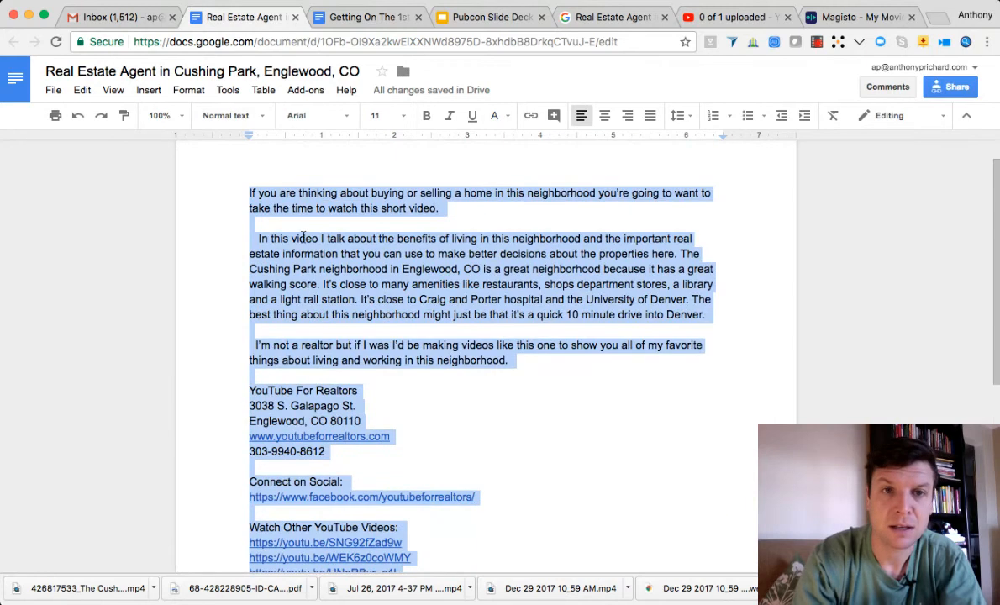
right_click(333, 286)
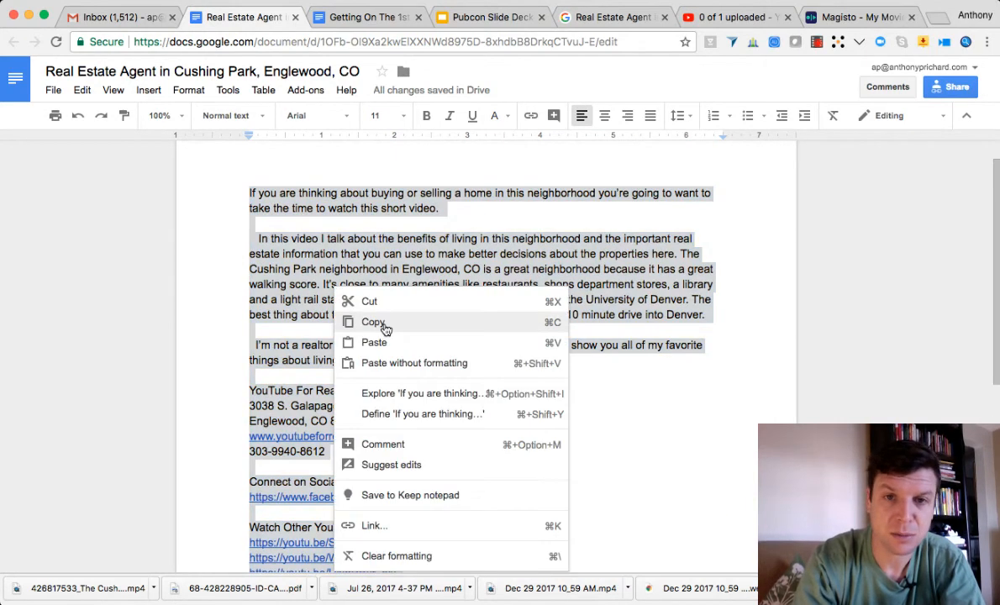
left_click(382, 322)
left_click(713, 20)
left_click(354, 253)
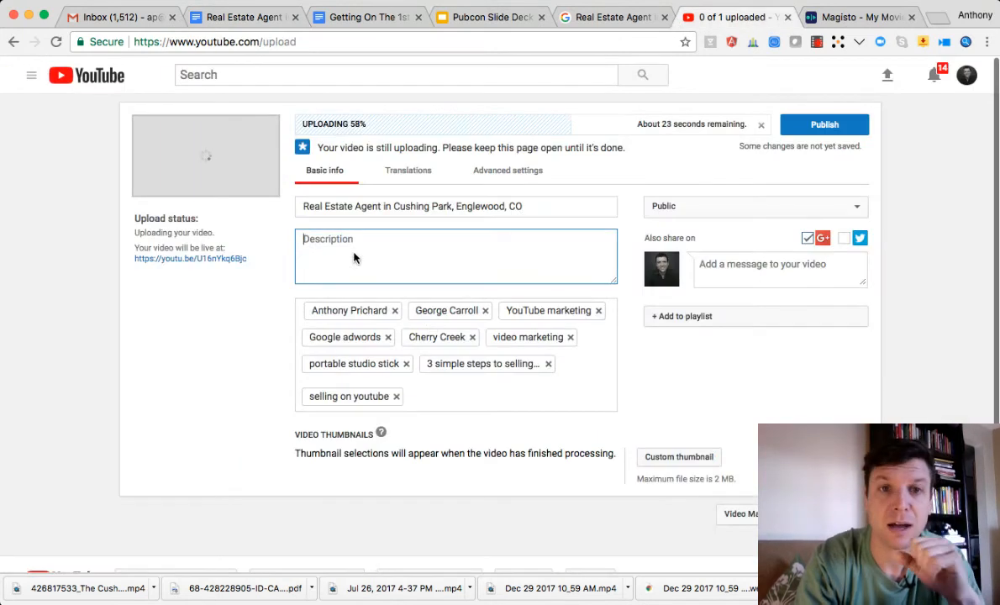
key("super+v")
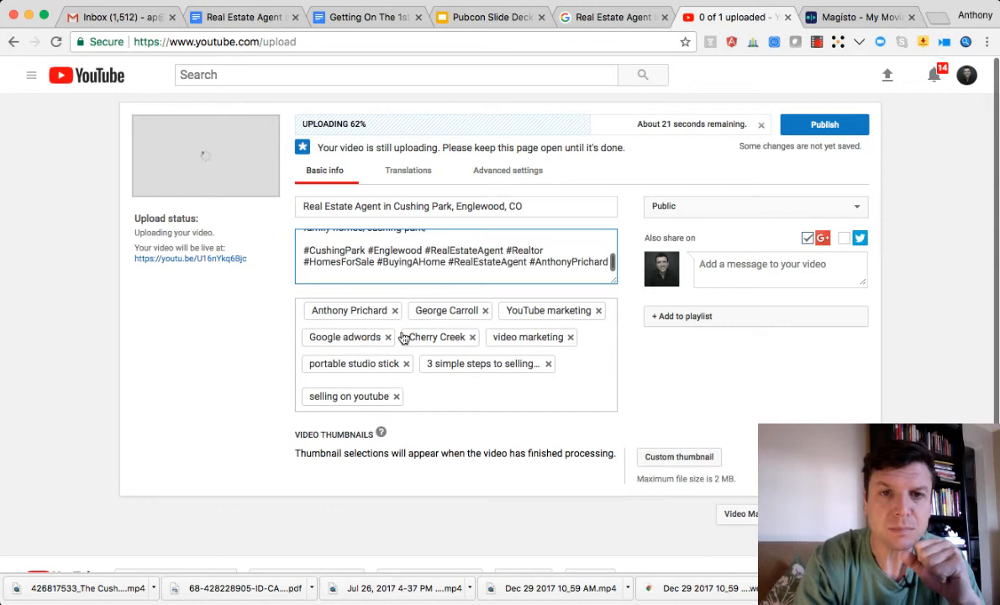
Shorten the opening of the video's description to read "If you're buying or selling a home in this neighborhood".
scroll(432, 265, "up", 5)
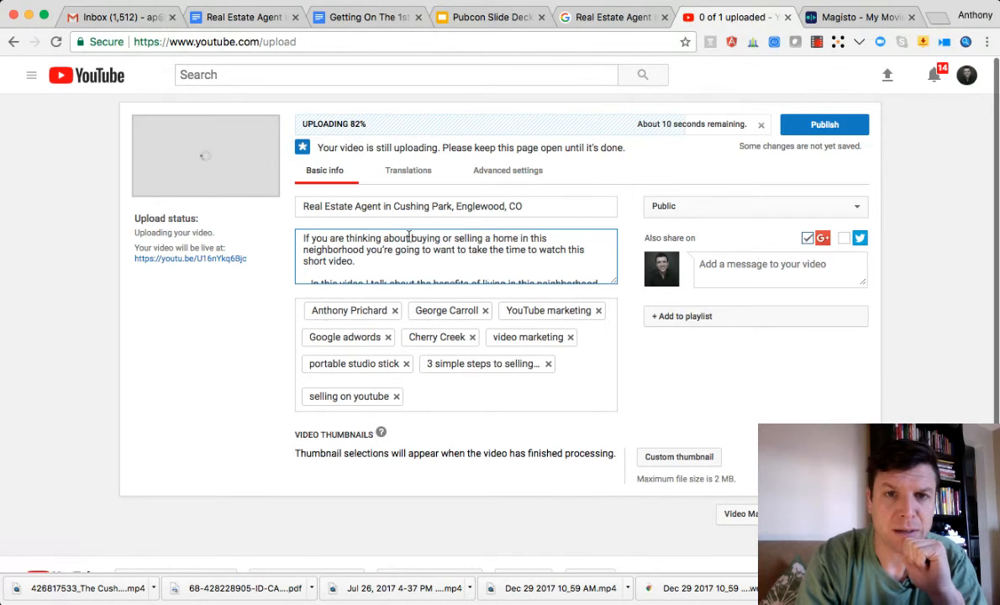
left_click_drag(410, 238, 303, 237)
key("BackSpace")
key("Delete")
key("Delete")
type("B")
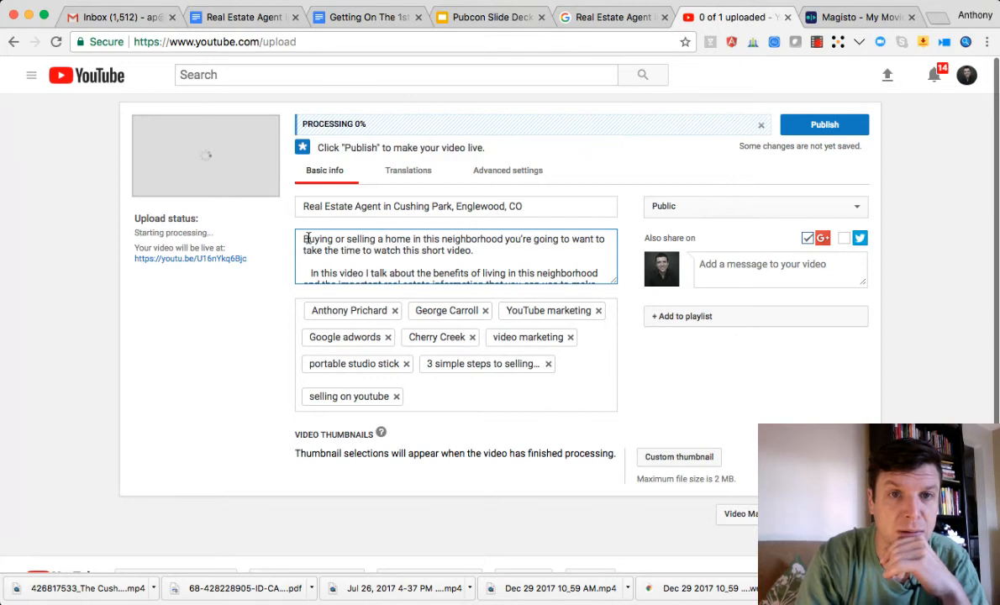
type("f you")
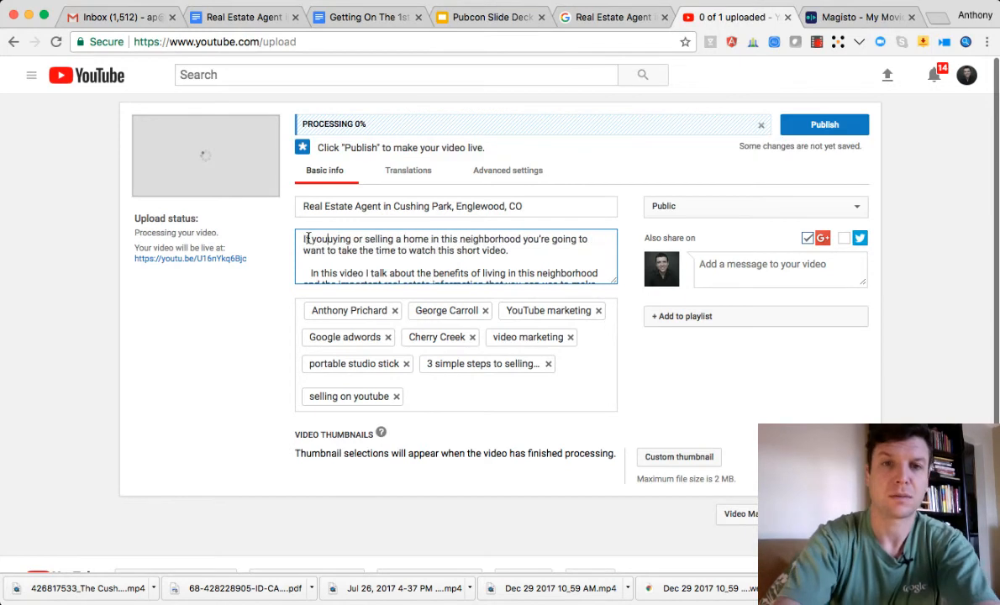
type("'re b")
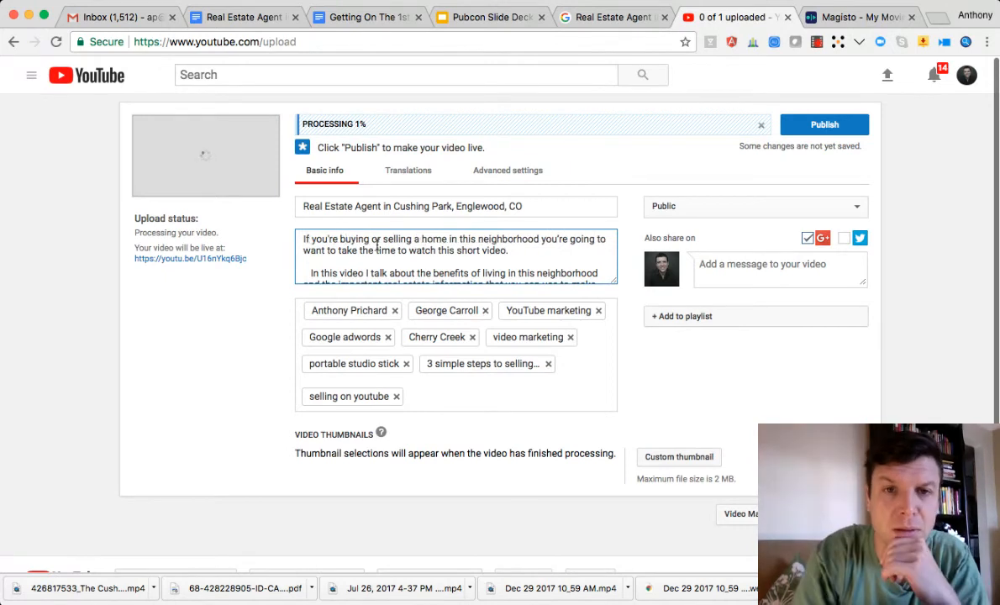
Review the description's neighborhood paragraphs and the business name, address, website and phone block.
scroll(459, 270, "down", 2)
scroll(459, 270, "down", 2)
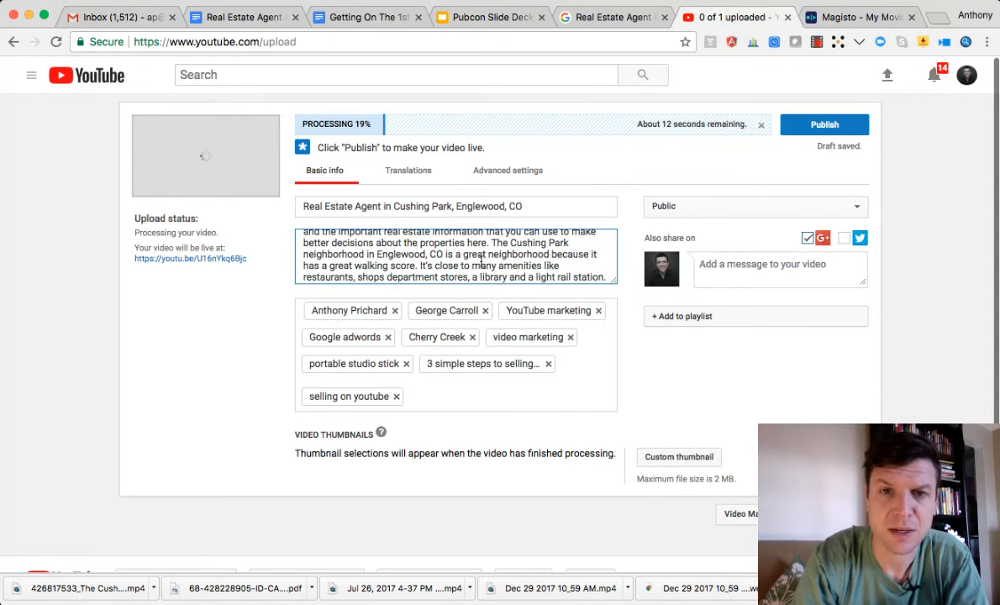
scroll(459, 270, "down", 2)
scroll(481, 263, "down", 4)
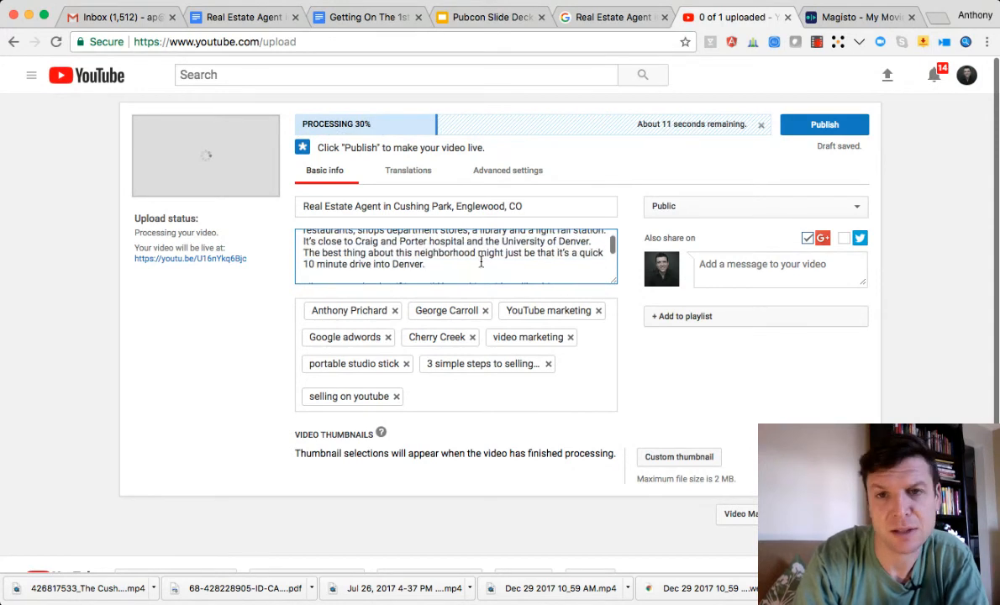
scroll(481, 263, "up", 3)
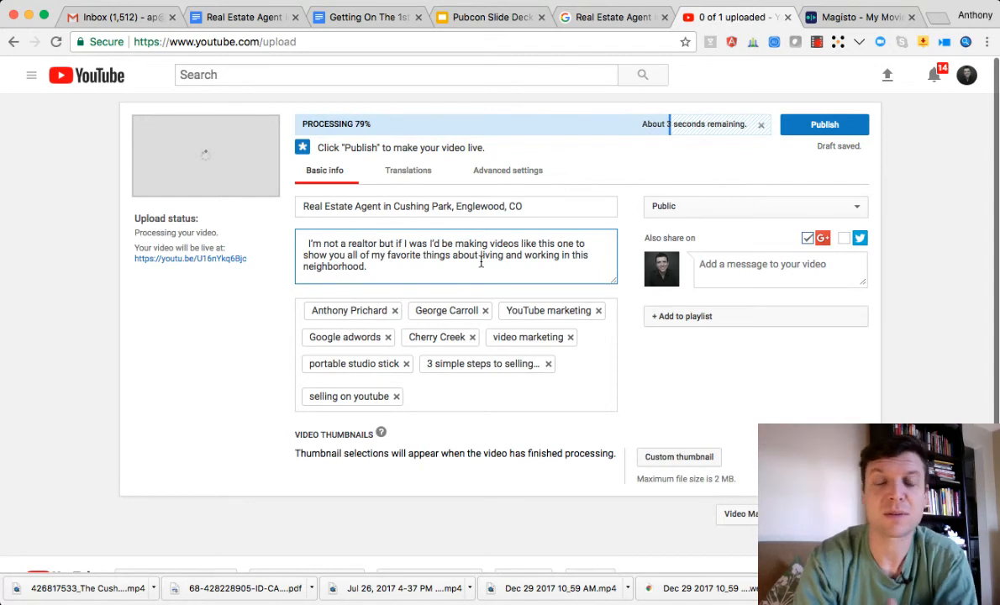
key("super+v")
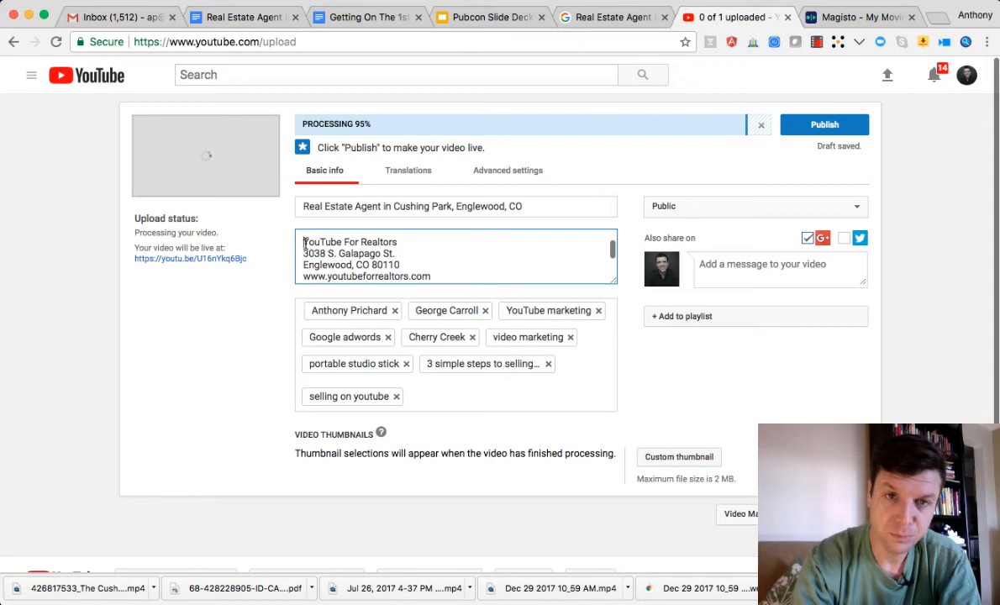
scroll(304, 244, "up", 1)
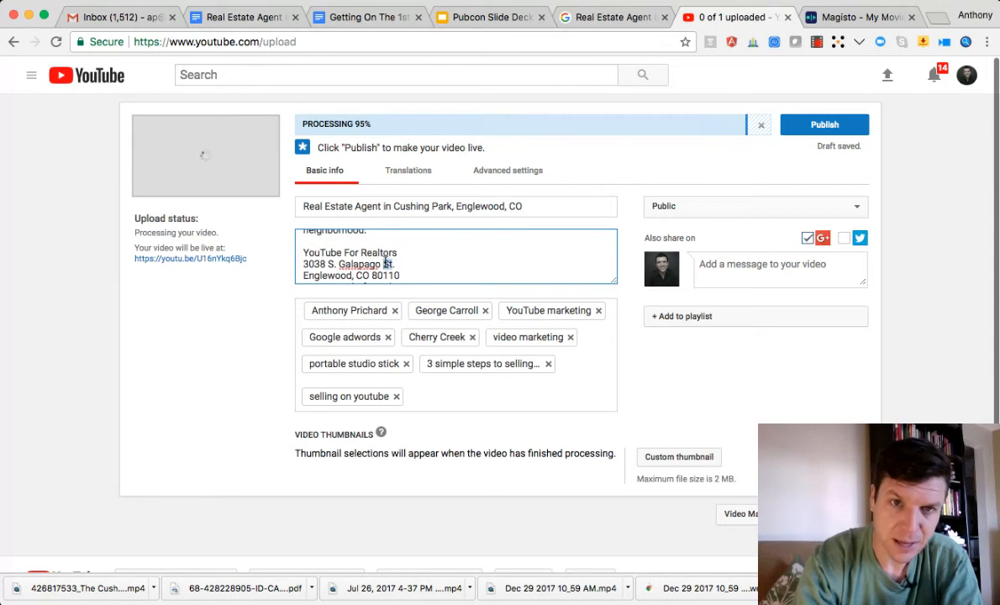
scroll(386, 263, "down", 2)
double_click(351, 263)
left_click(410, 253)
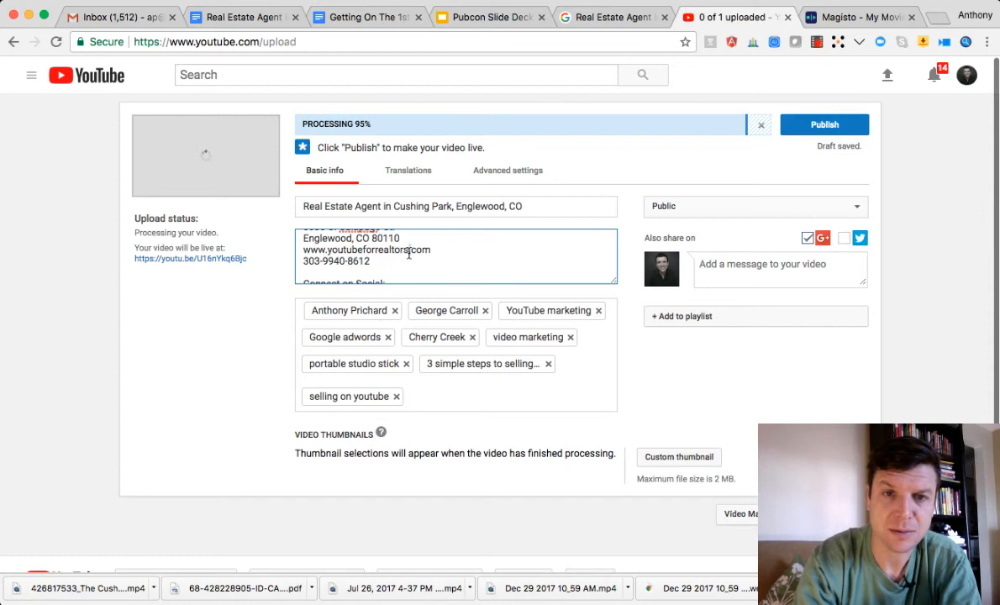
Review the description's social link, other YouTube video links and Other Resources links.
scroll(395, 252, "down", 3)
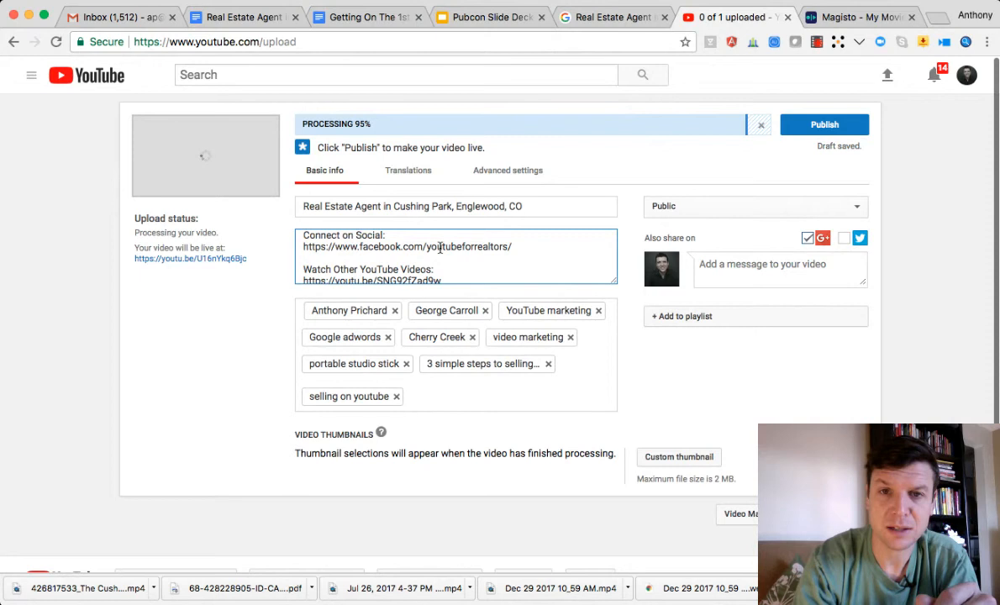
scroll(341, 244, "down", 3)
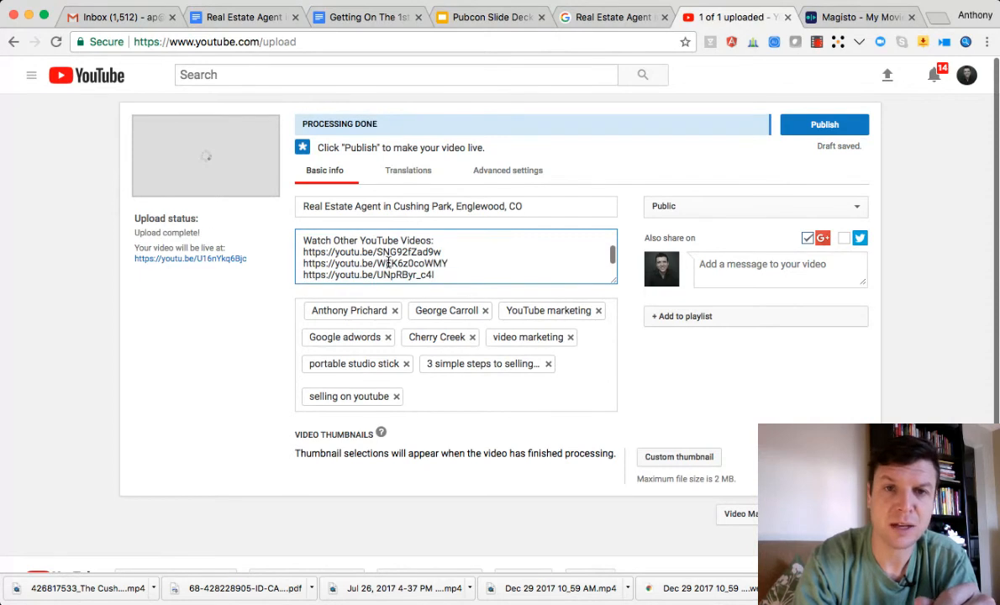
scroll(439, 246, "down", 2)
scroll(439, 246, "down", 2)
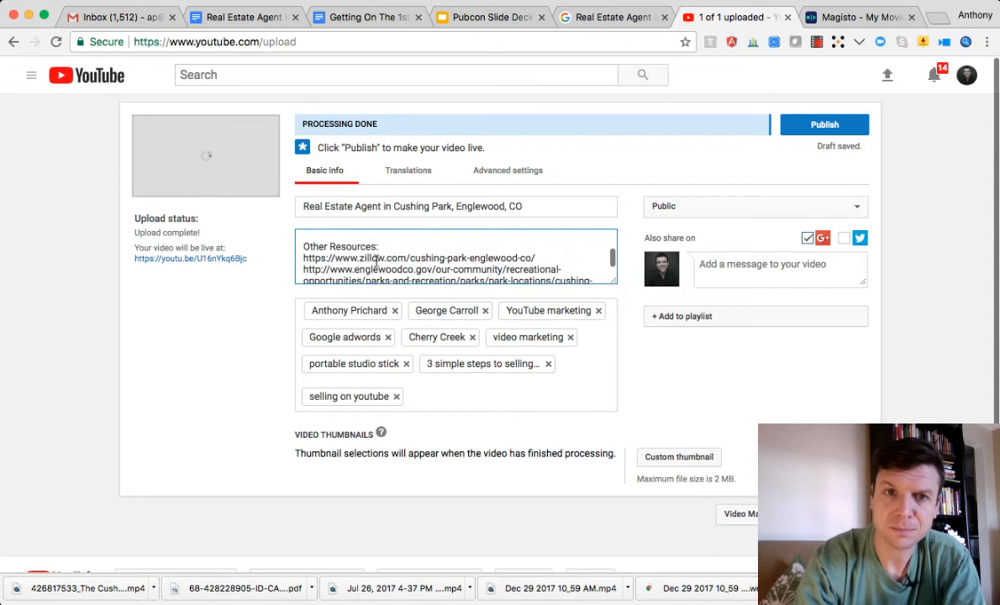
scroll(355, 264, "up", 1)
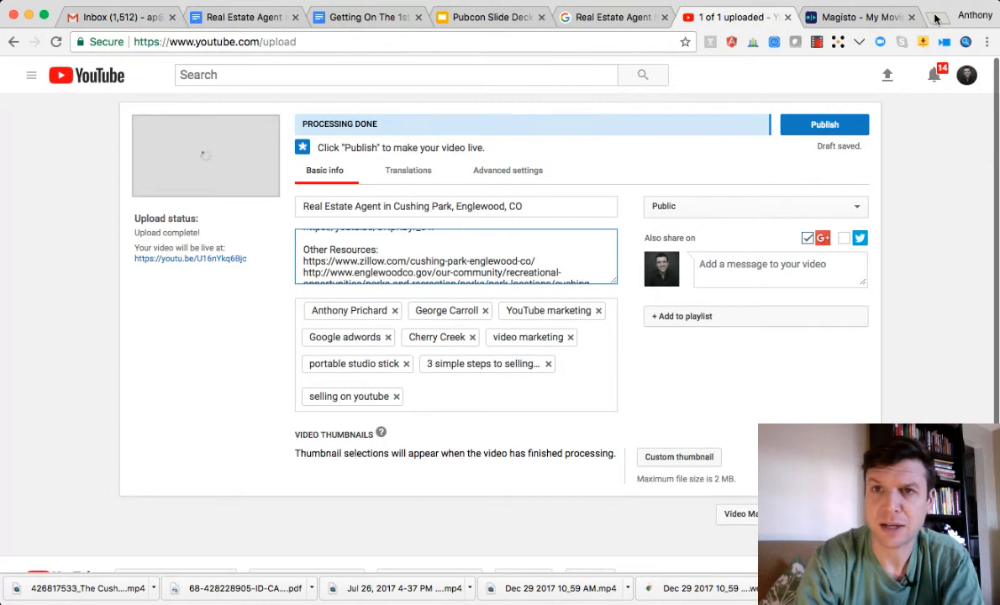
Return to the Google results for the Cushing Park phrase and examine the organic listings as sources for resource links.
left_click(634, 19)
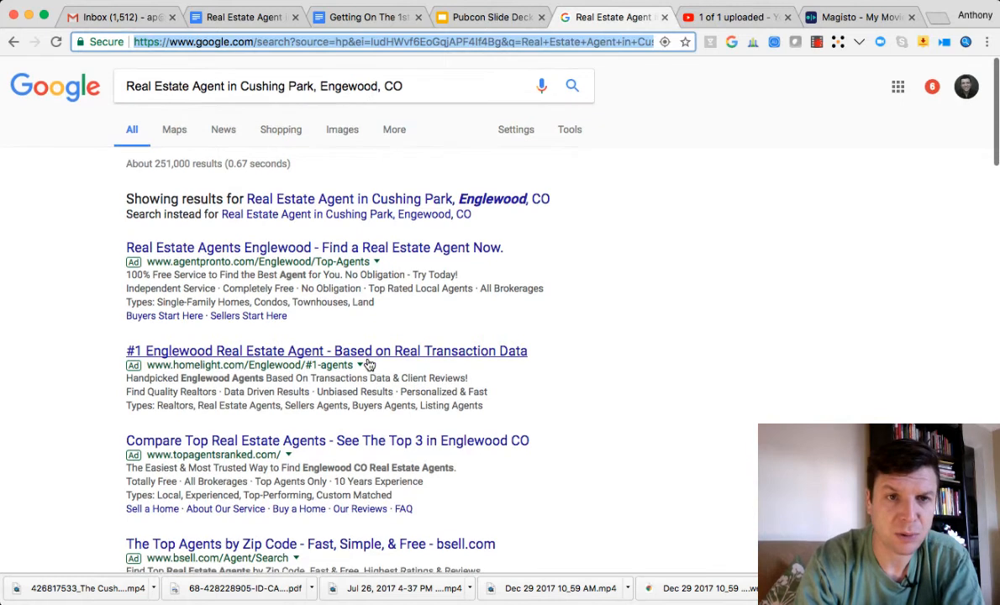
scroll(368, 361, "down", 5)
scroll(370, 363, "down", 5)
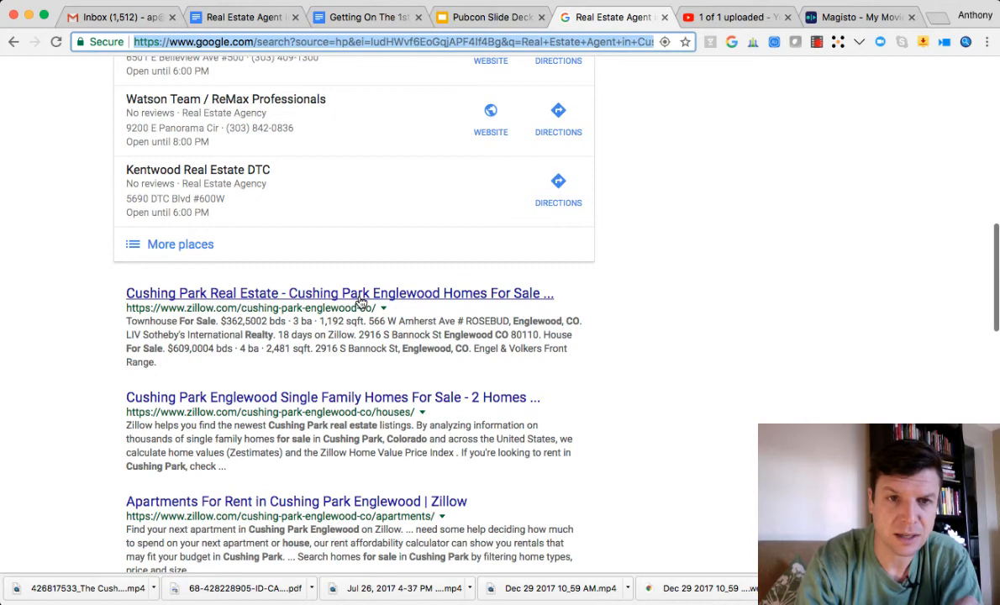
scroll(362, 301, "down", 3)
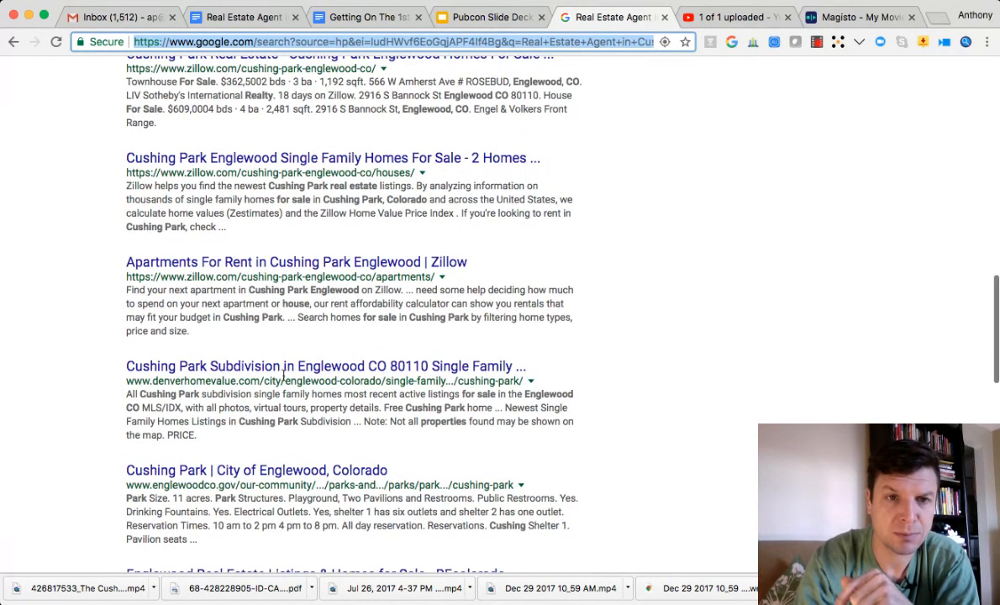
Return from the Google listings to the video upload and review the description's remaining resource links and closing hashtags.
scroll(307, 383, "down", 1)
scroll(307, 385, "down", 2)
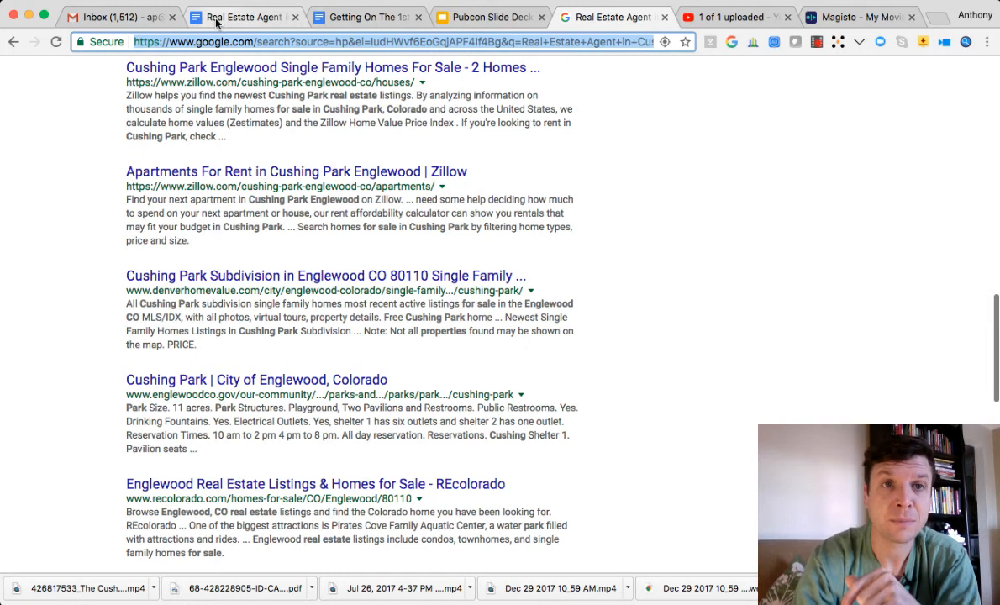
left_click(687, 17)
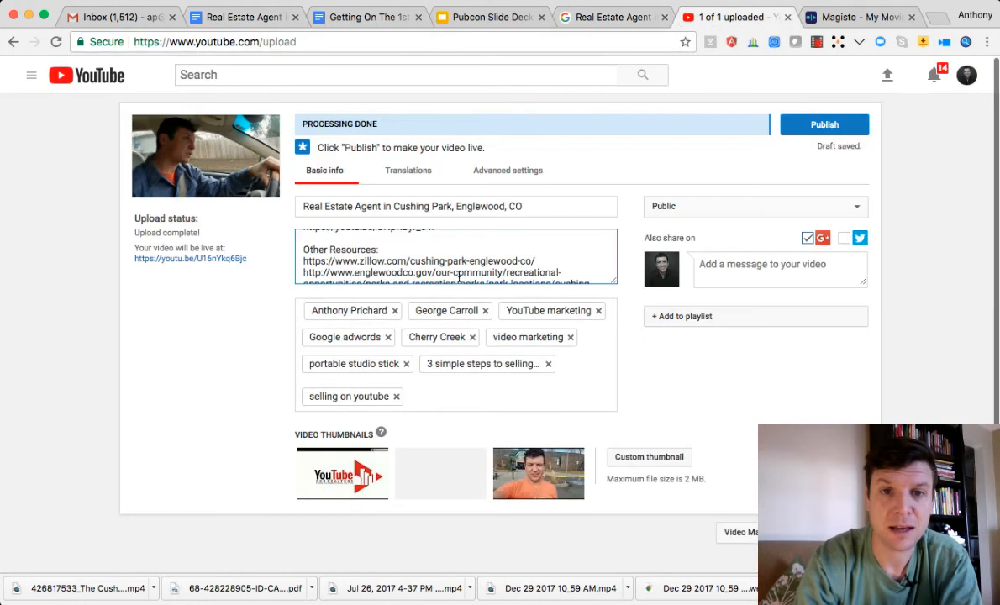
scroll(471, 268, "down", 2)
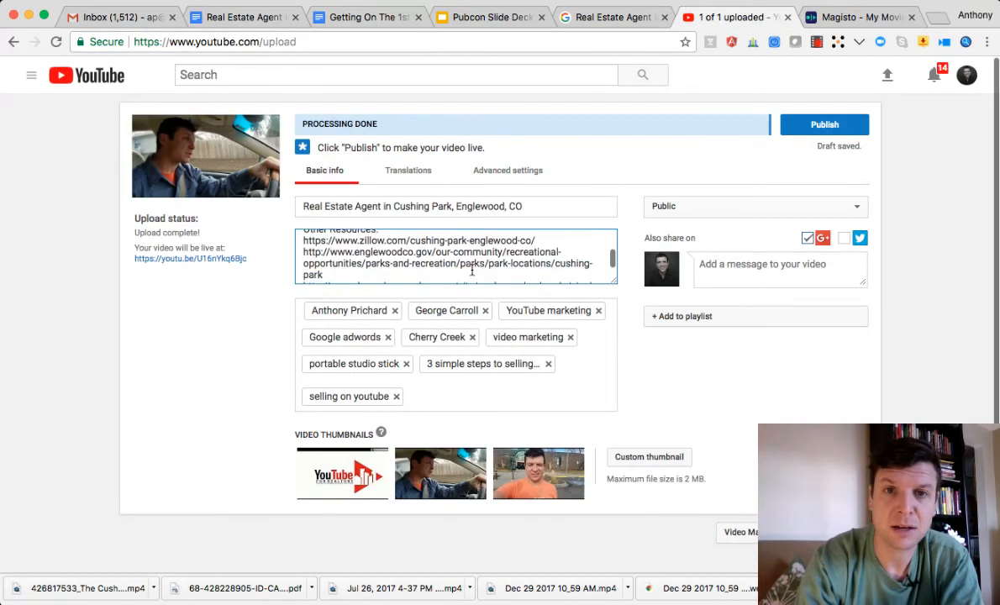
key("Return")
type("http://www.denverhomevalue.com/city/englewood-colorado/single-family-homes/cushing-park/")
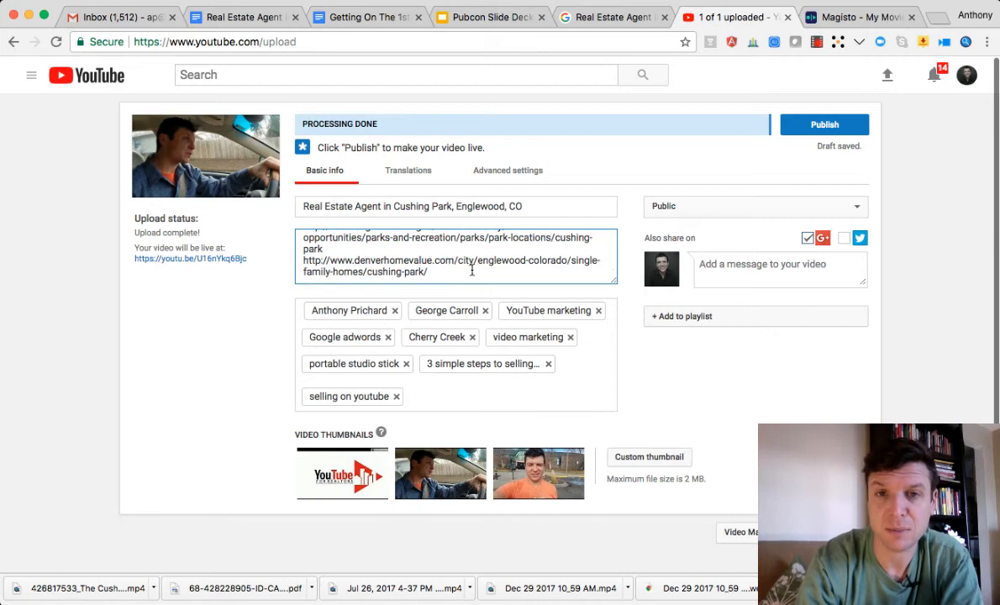
key("Return")
key("Return")
type("#CushingPark #Englewood #RealEstateAgent #Realtor #HomesForSale #BuyingAHome #RealEstateAgent #AnthonyPrichard")
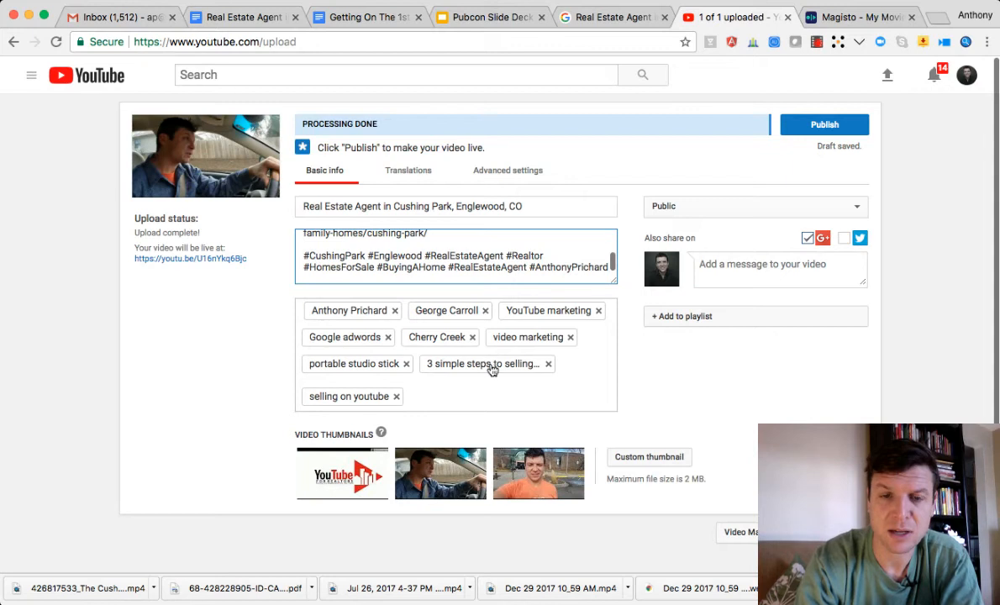
Remove all the carried-over video tags, such as selling on youtube, Google adwords and Cherry Creek, keeping only the agent's name tag.
left_click(396, 396)
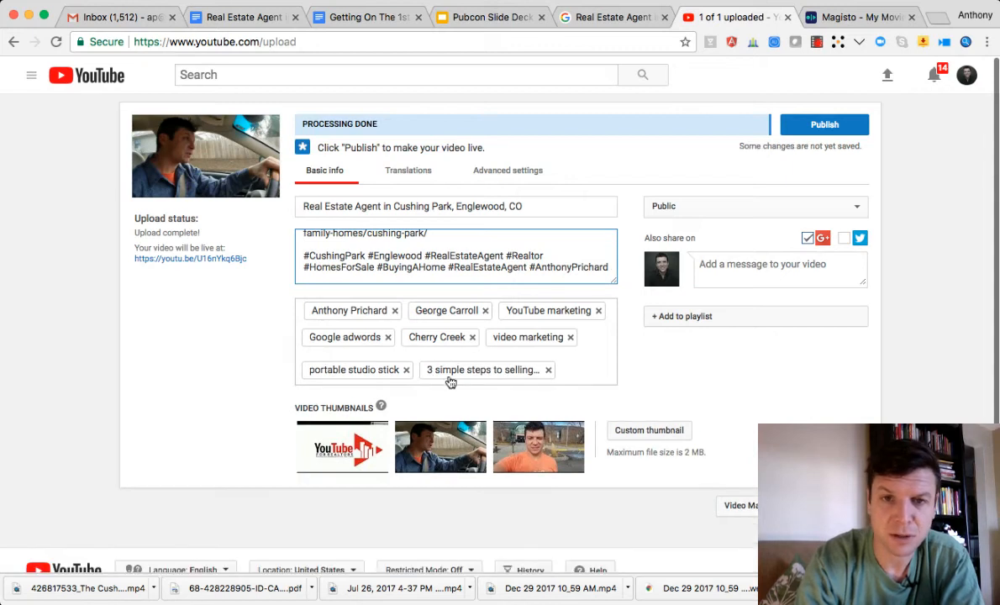
left_click(548, 370)
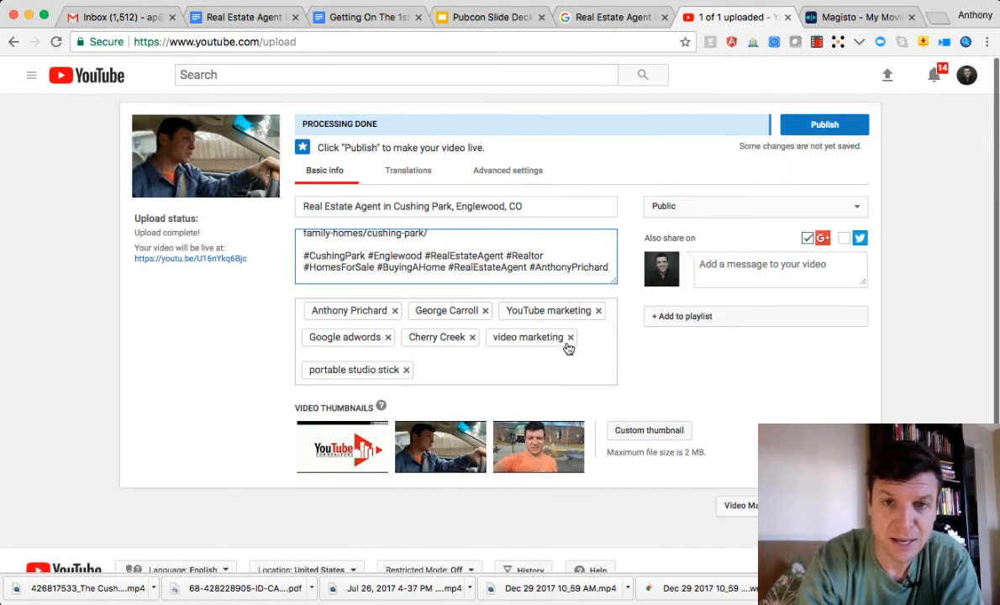
left_click(571, 338)
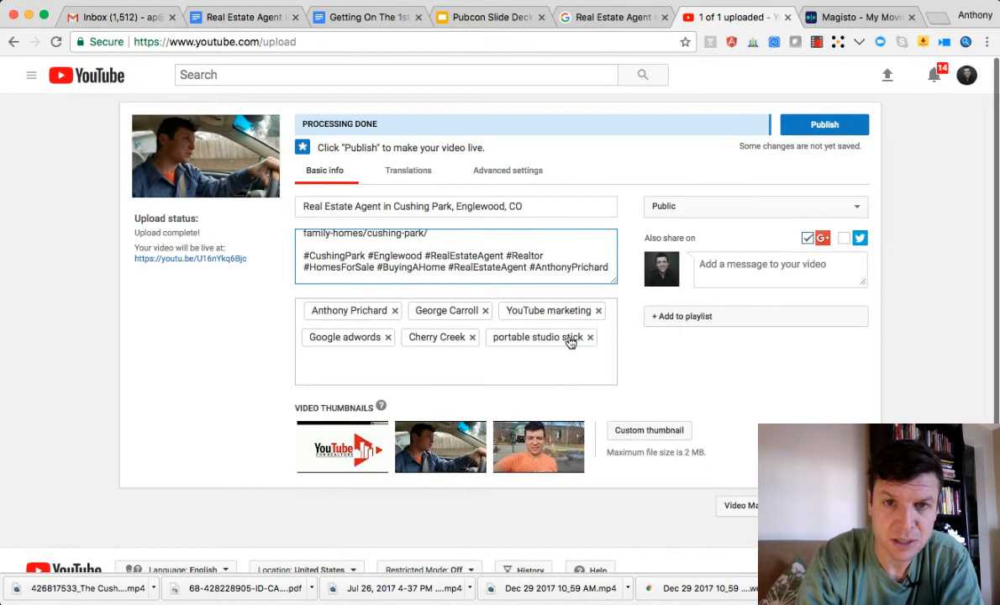
left_click(485, 311)
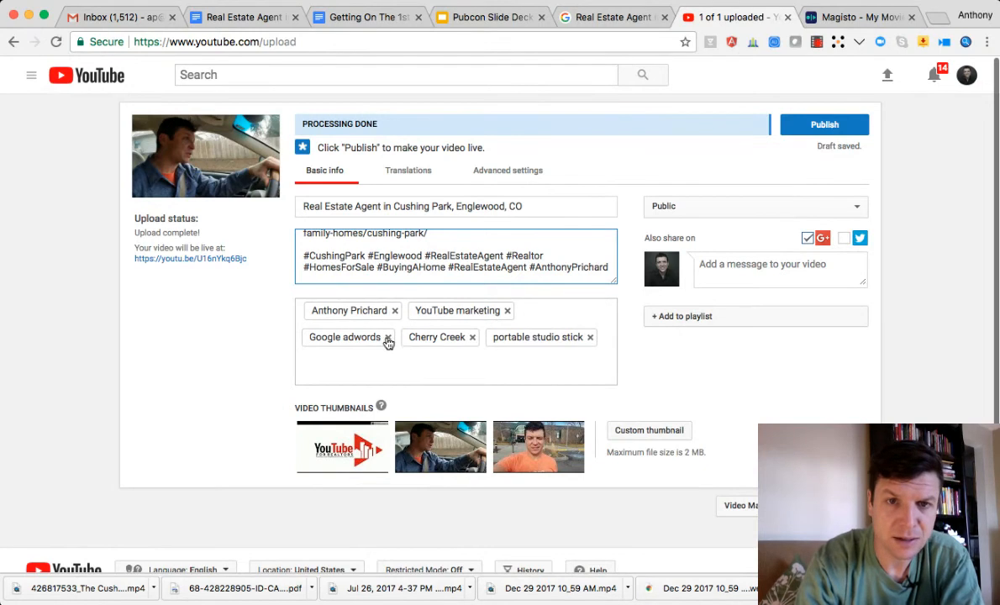
left_click(388, 337)
left_click(388, 339)
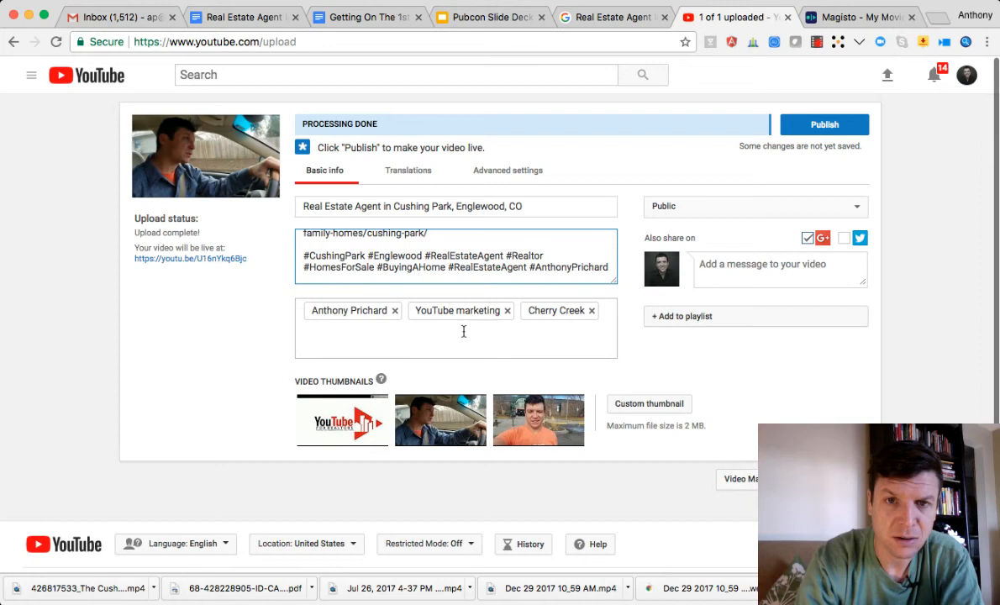
left_click(507, 311)
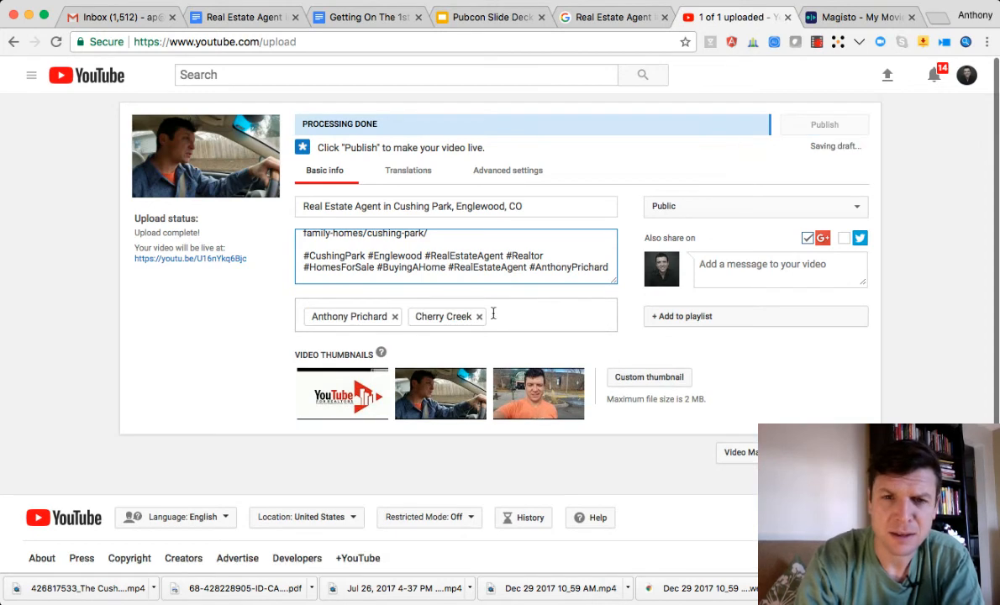
left_click(480, 316)
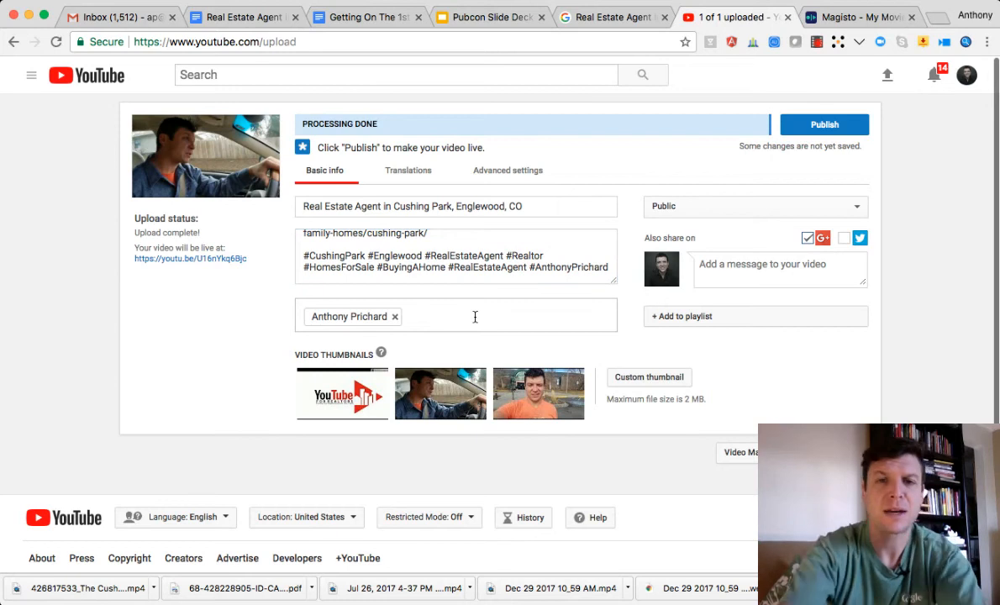
Add the video tags "Cushing Park", "Real Estate Agent In Cusing Park", "Englewood" and "CO".
type("Cush")
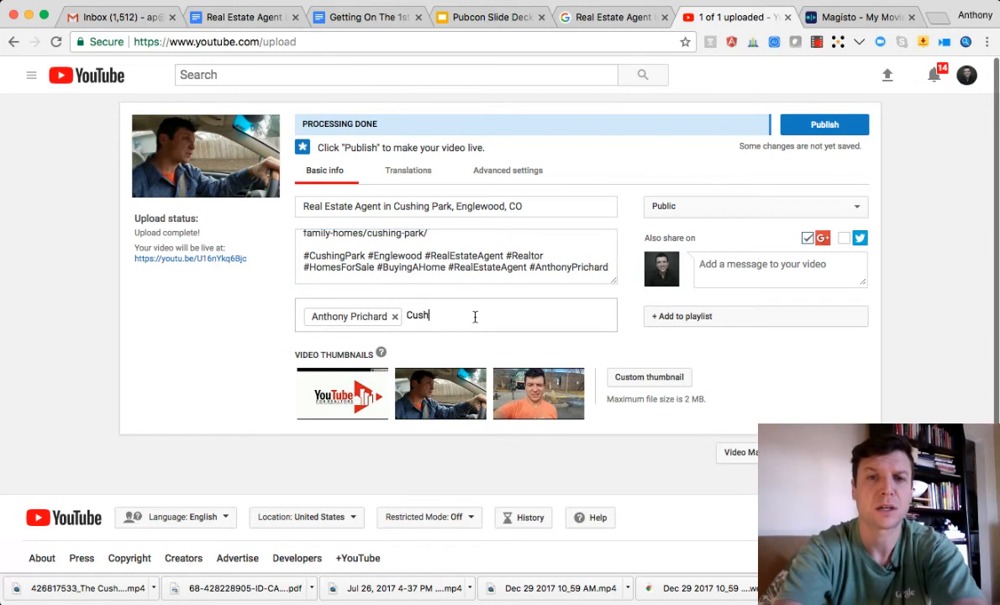
type("ing Park")
key("Return")
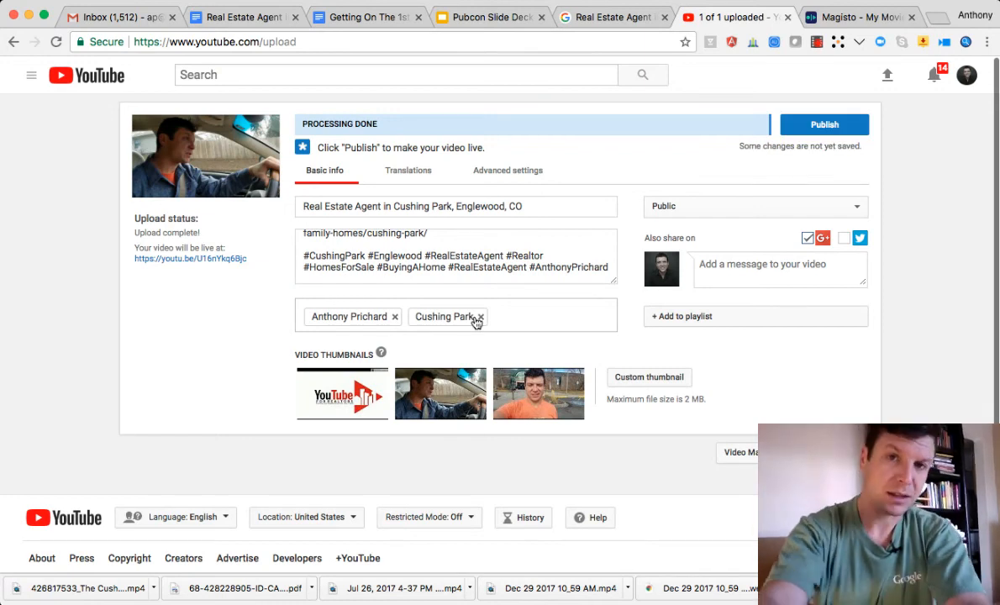
type("Rea")
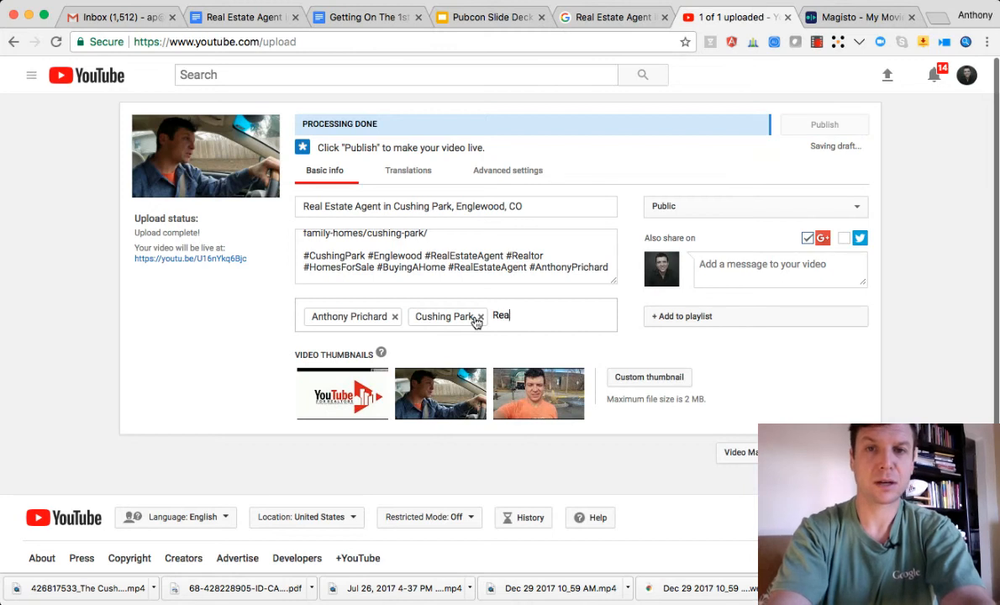
type("l Estate Agent ")
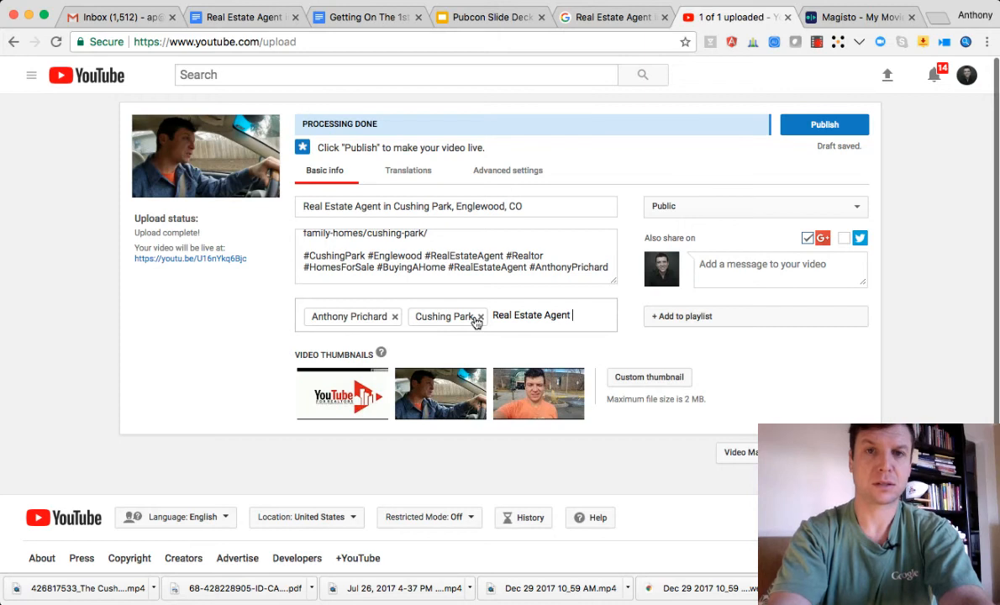
type("In Cu")
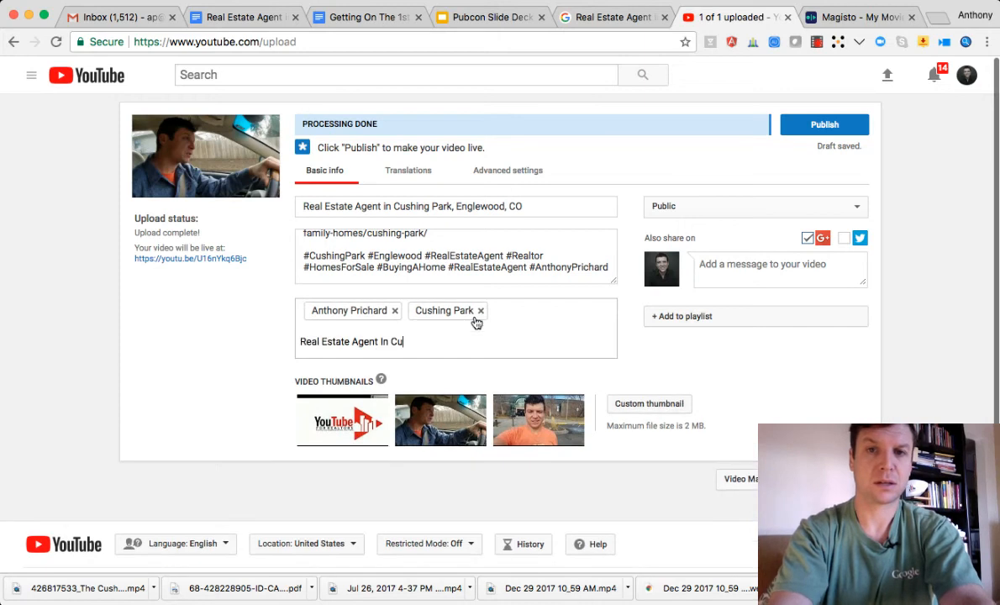
type("singPark,")
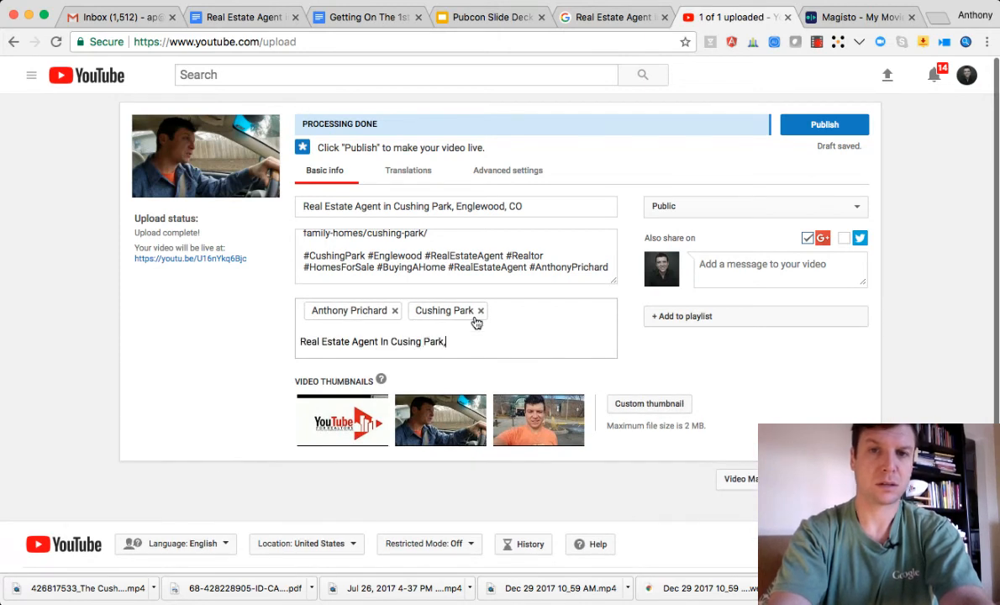
type("Eng")
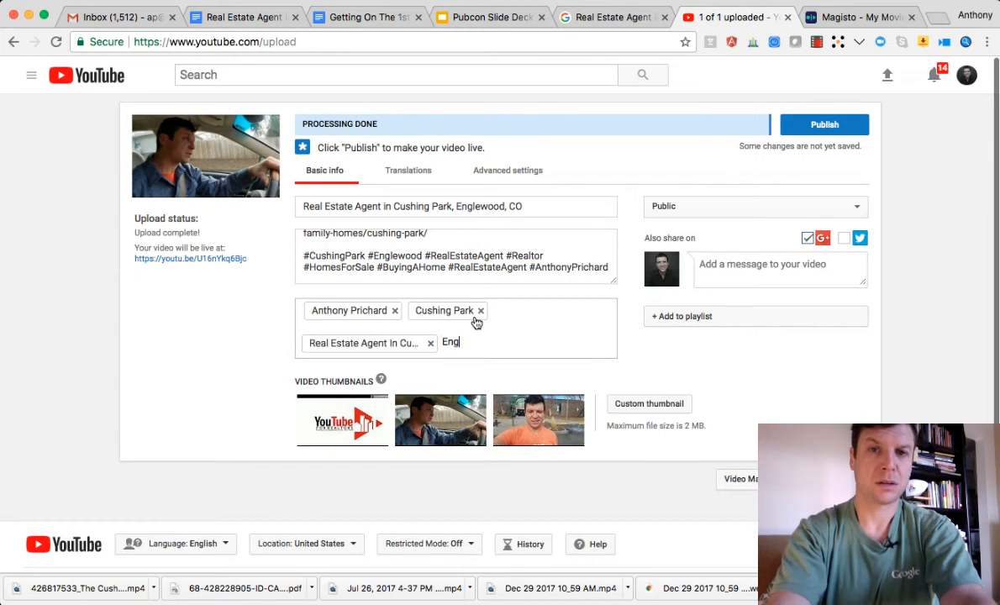
type("lewood,")
type("CO")
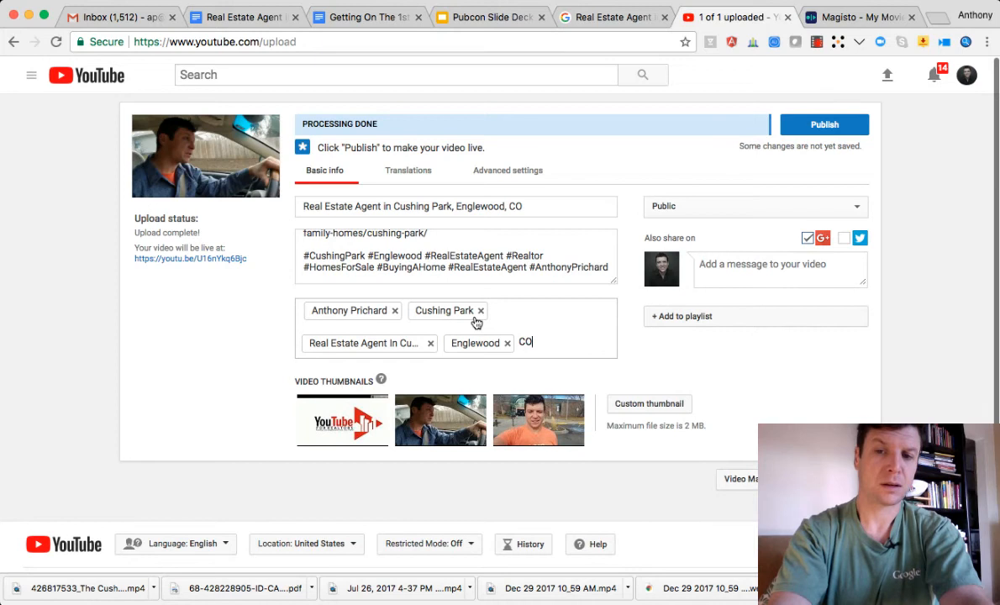
type(",")
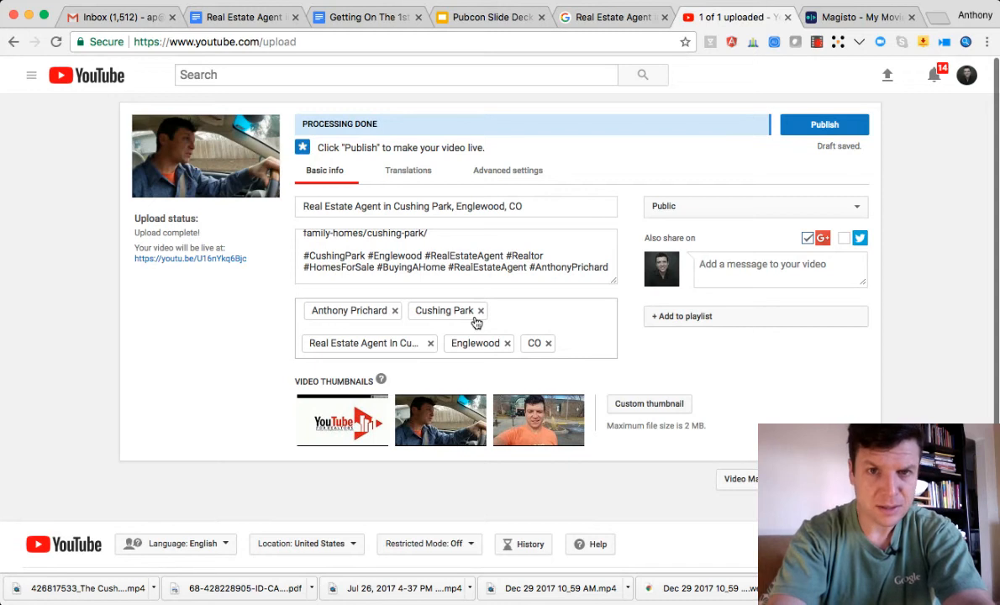
Add the full phrase "Real Estate Agent In Cushign Park Englewood CO" as a single video tag without commas.
type("Real Estae")
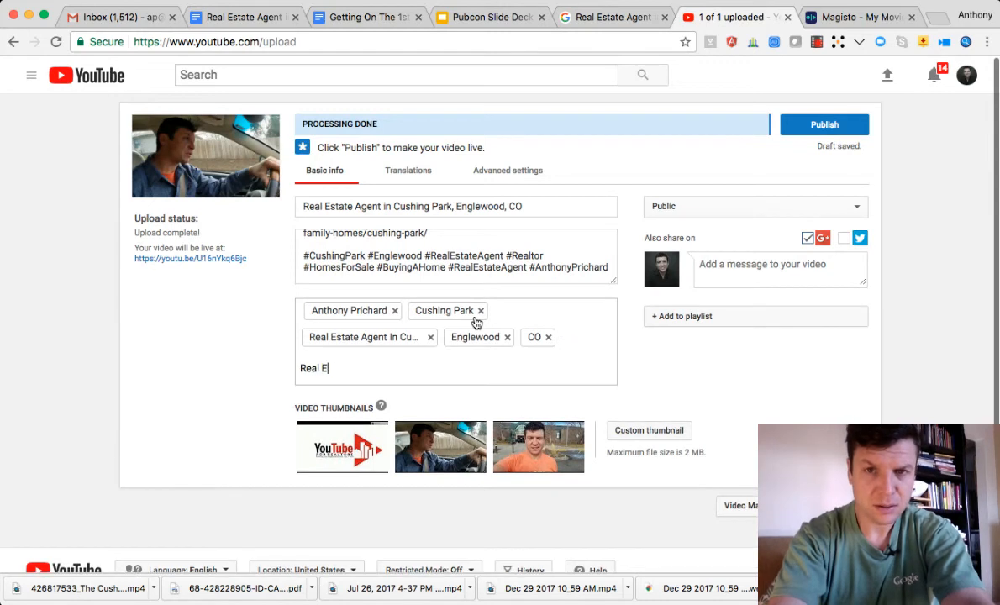
key("BackSpace")
key("BackSpace")
type("ate")
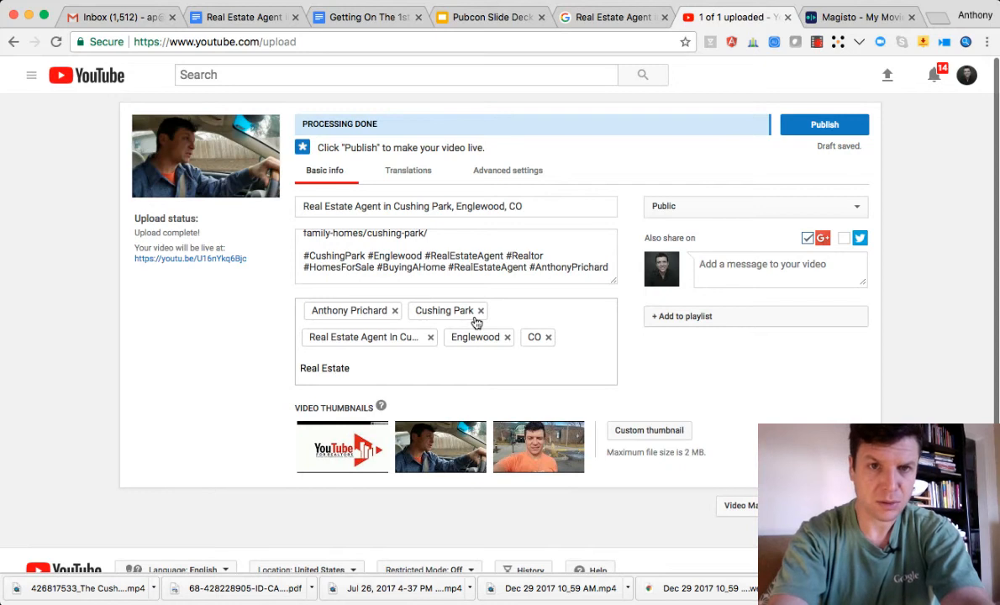
type(" Agent In Cushign P")
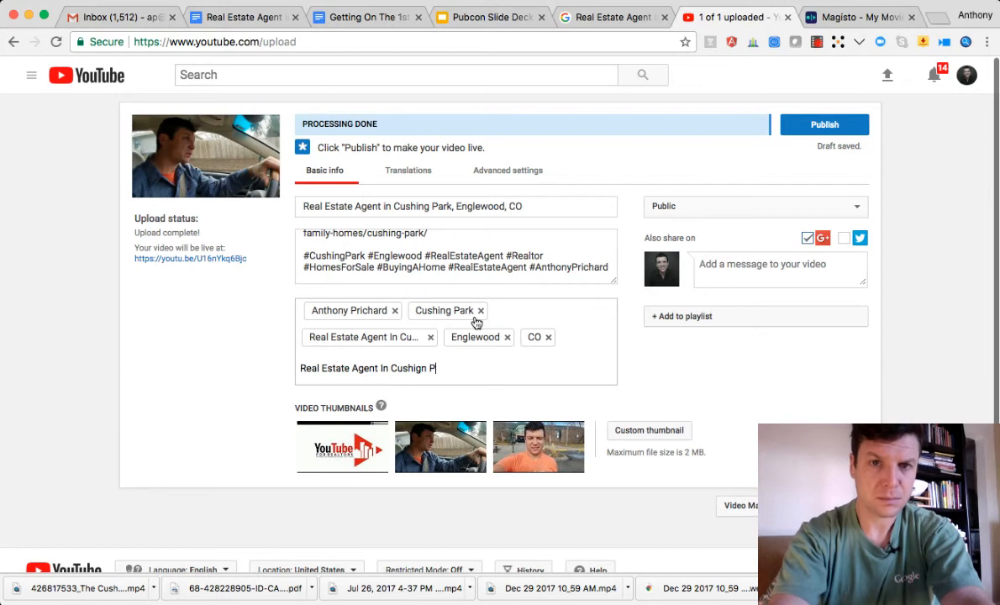
type("ark Englewood")
key("comma")
type("CO")
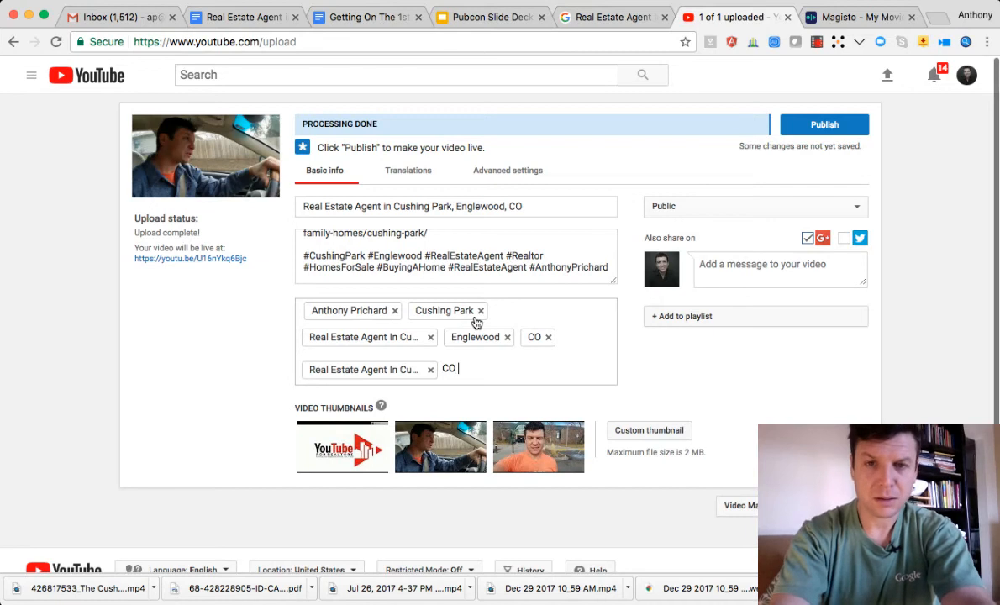
key("BackSpace")
key("BackSpace")
key("BackSpace")
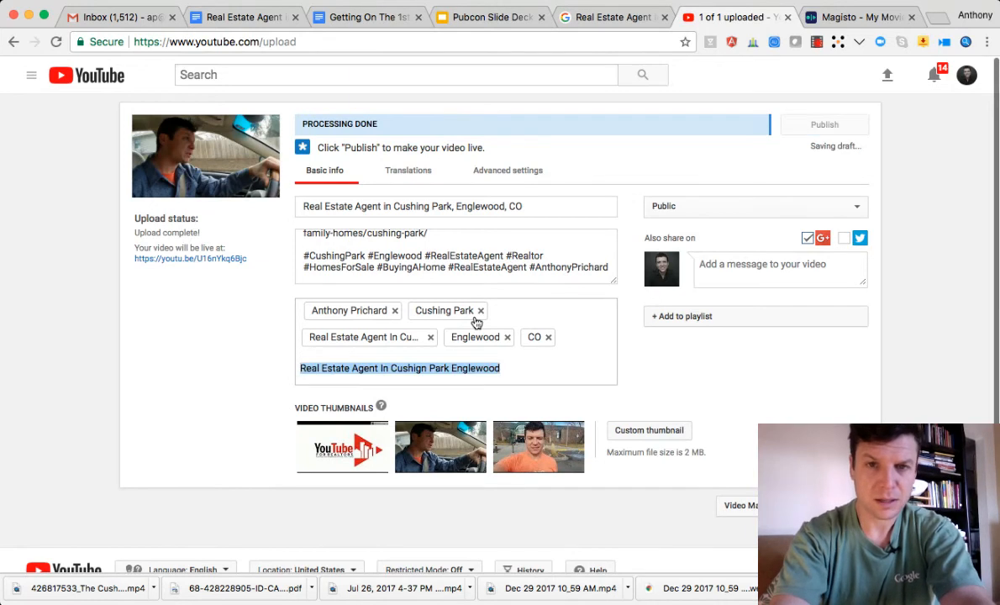
left_click(538, 361)
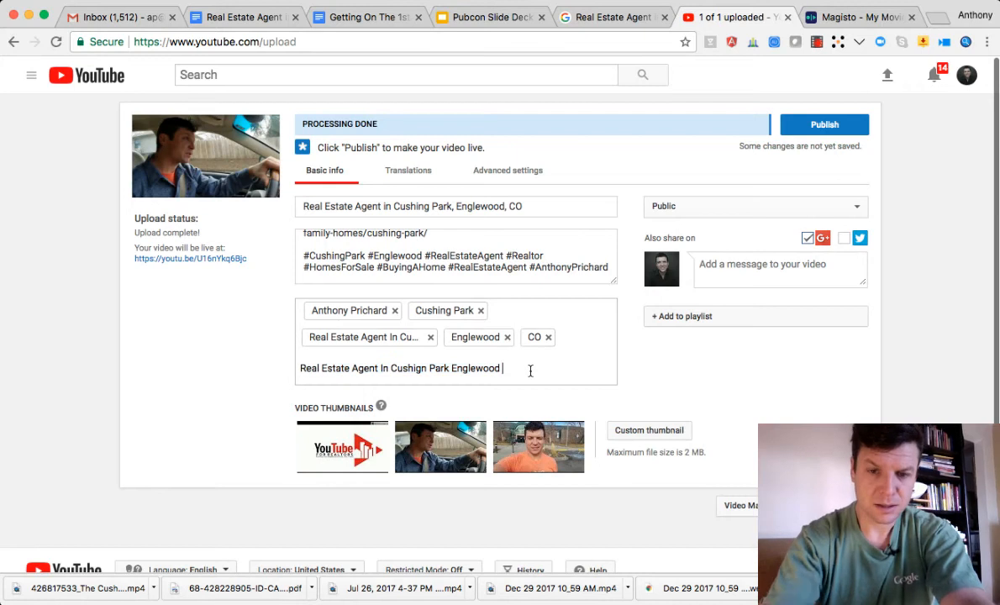
type("CO")
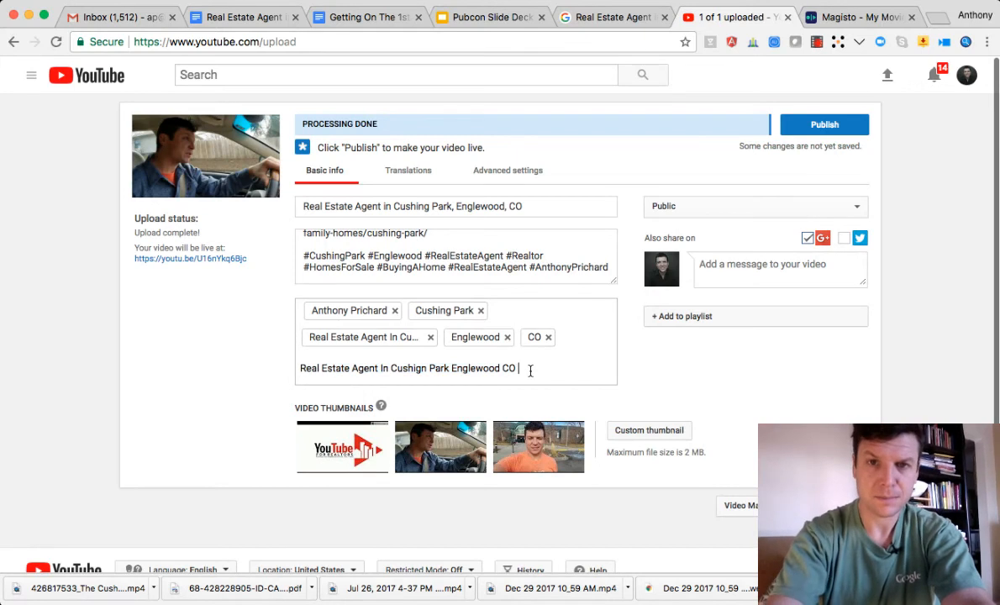
key("Return")
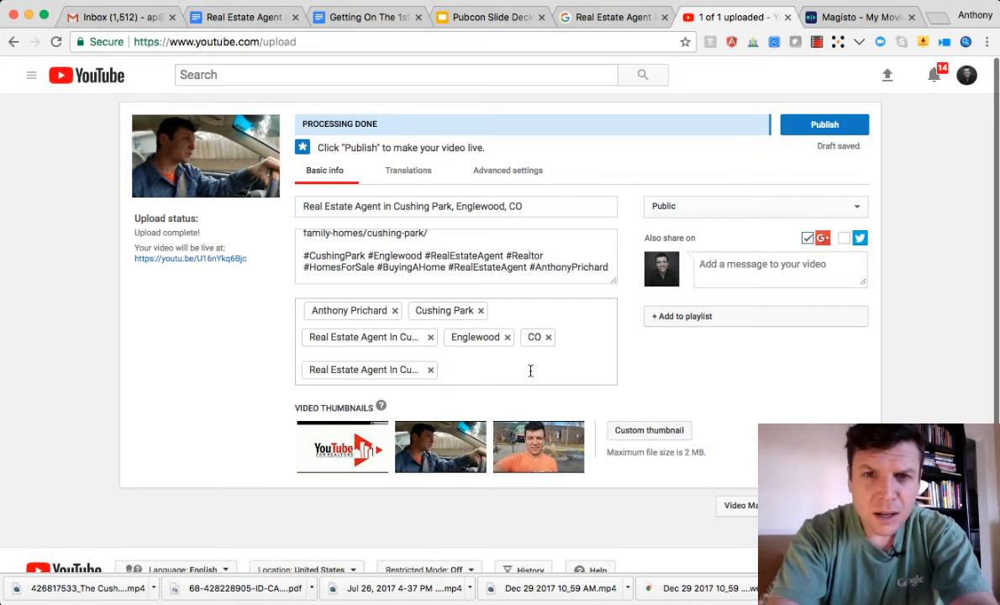
Add "Realtor" and "Real Estate Agent" as separate video tags.
type("Realtor")
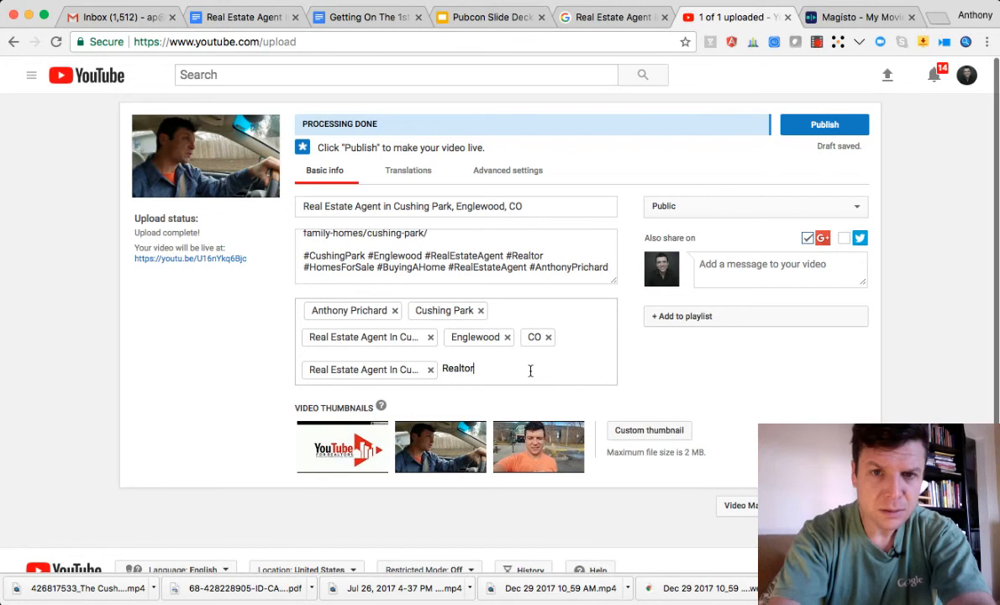
key("Return")
type("Real Estate Agent")
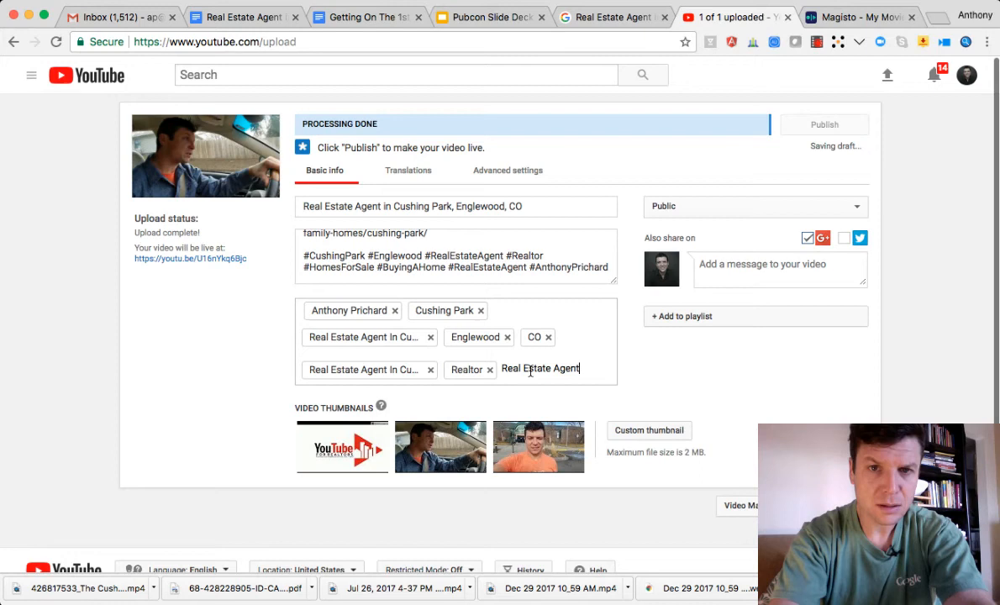
key("Return")
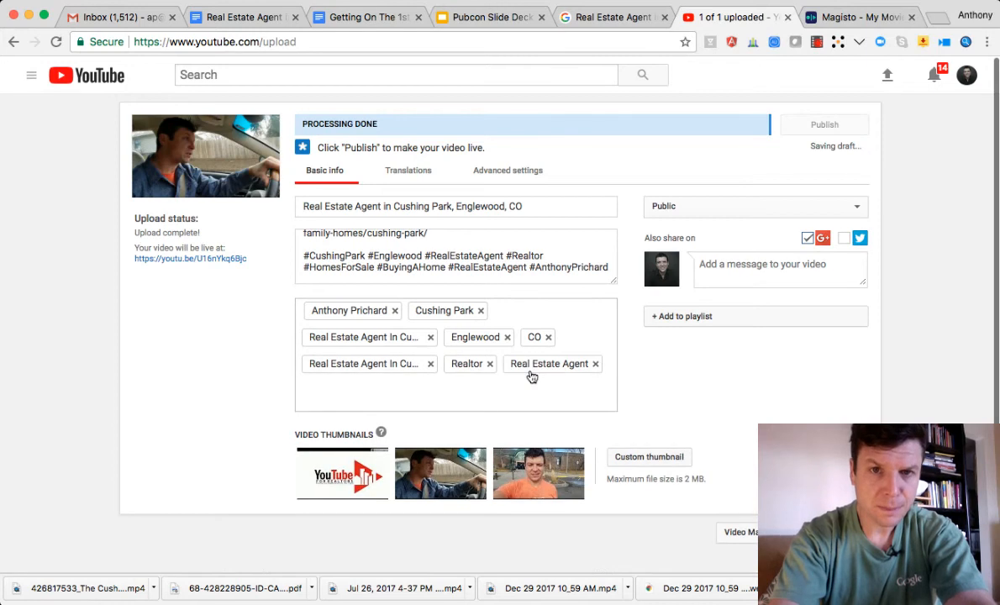
Add the video tags "Buying A Home", "Selling A Home" and "Homes For Sale".
type("Buy")
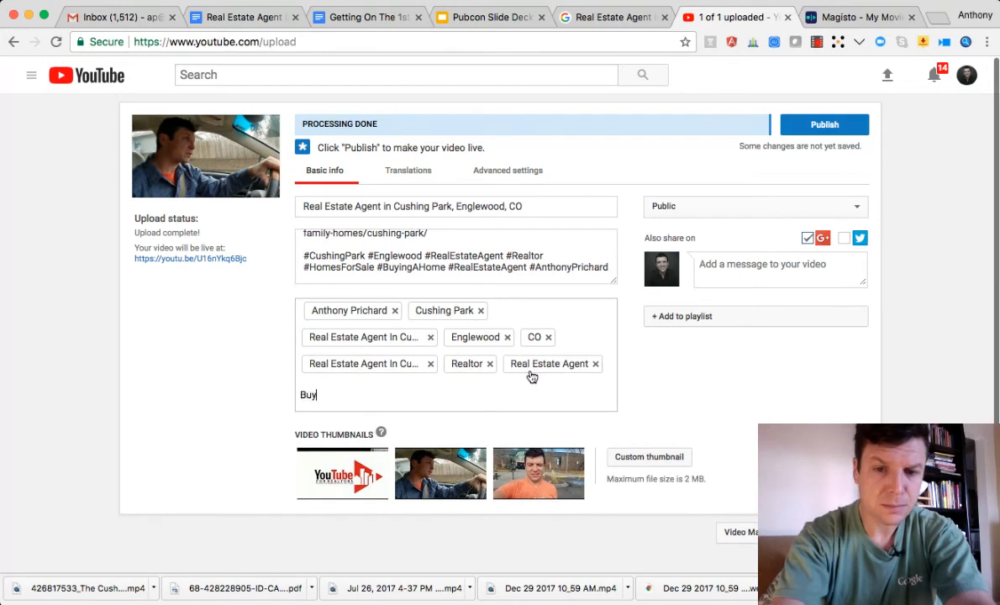
type("ing A Home")
key("Return")
type("Selling ")
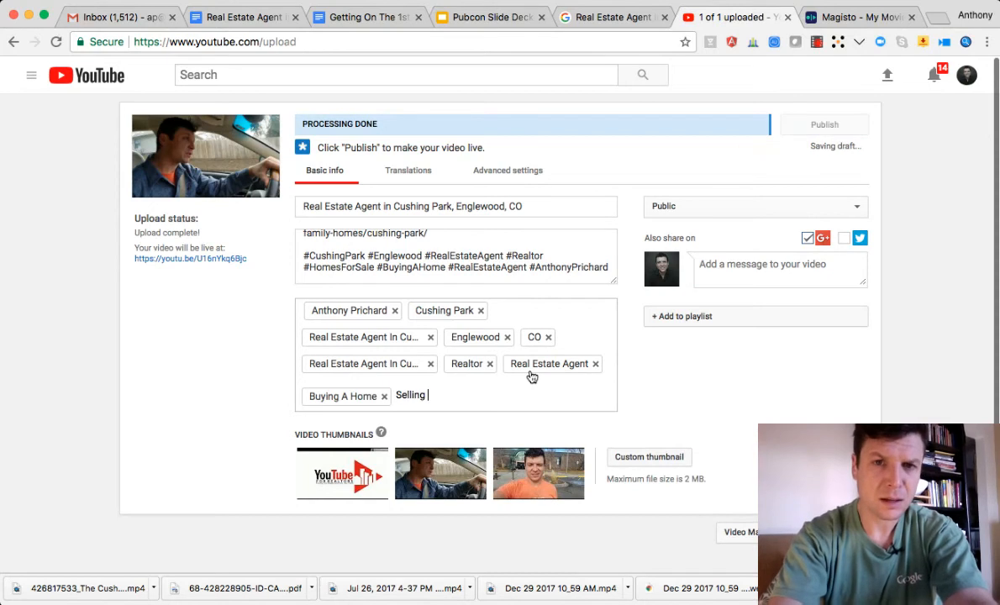
type("A Home")
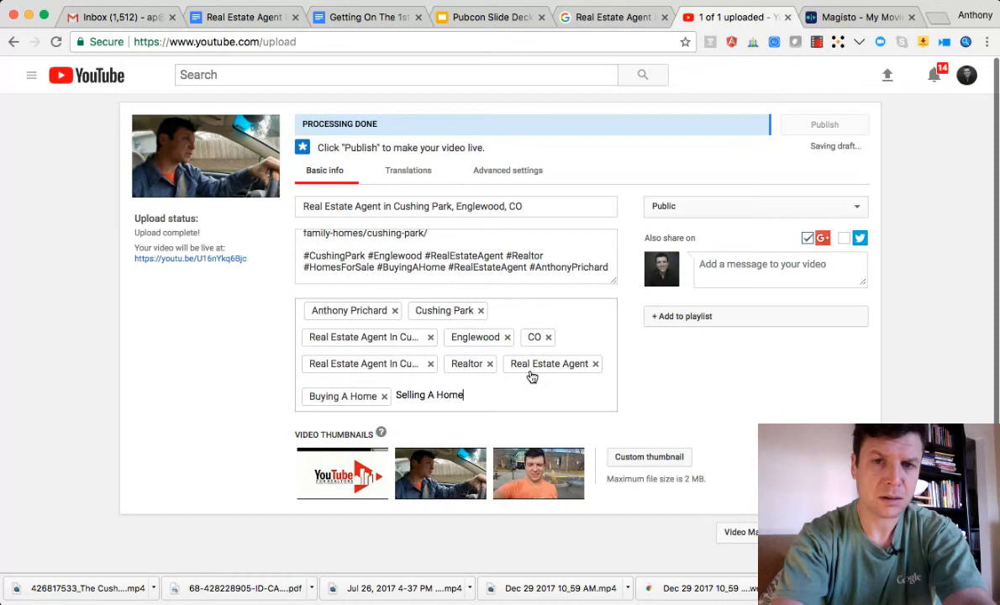
type(",")
key("Return")
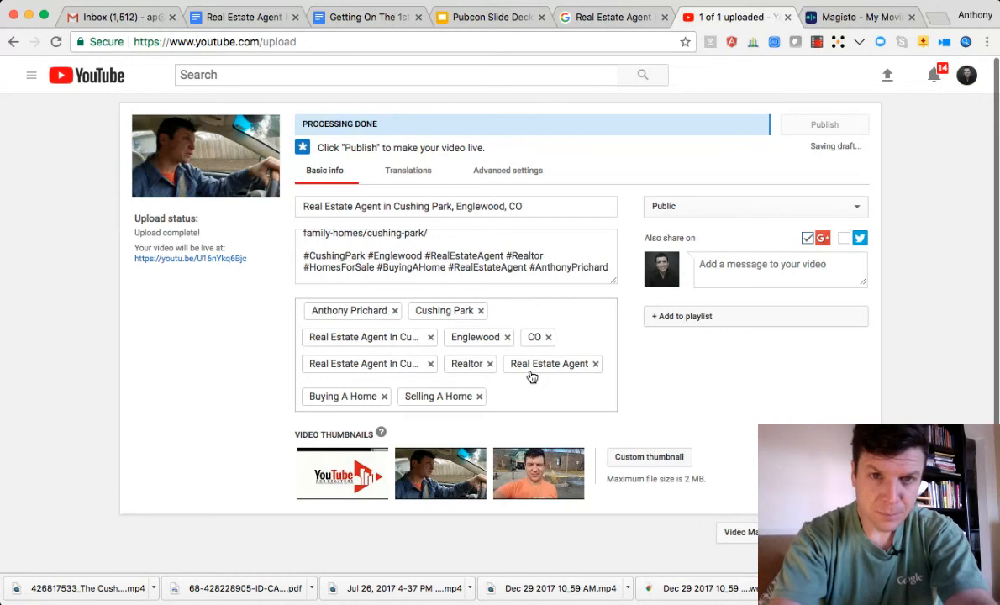
type("Homes ")
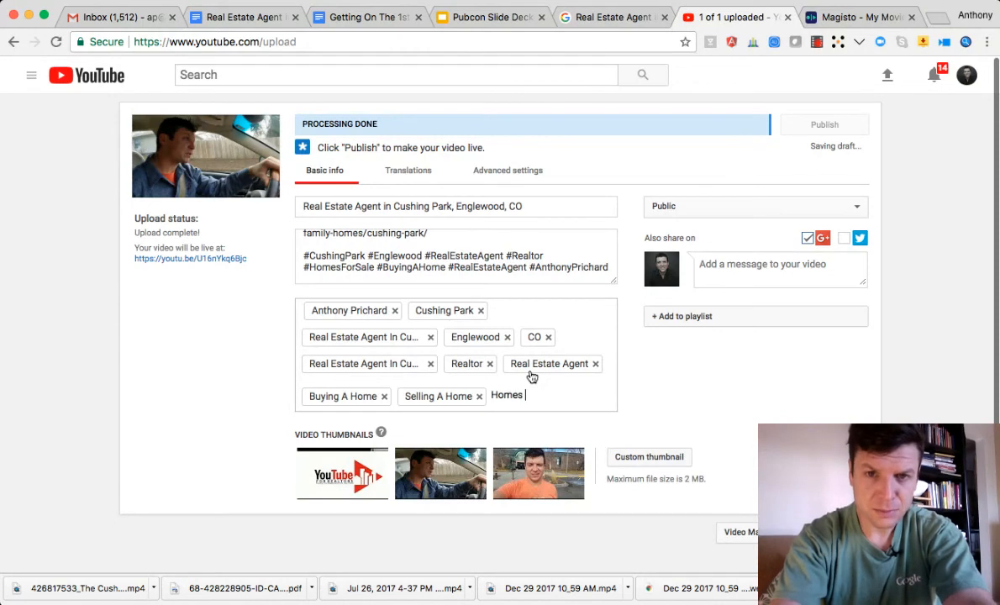
type("For Sale")
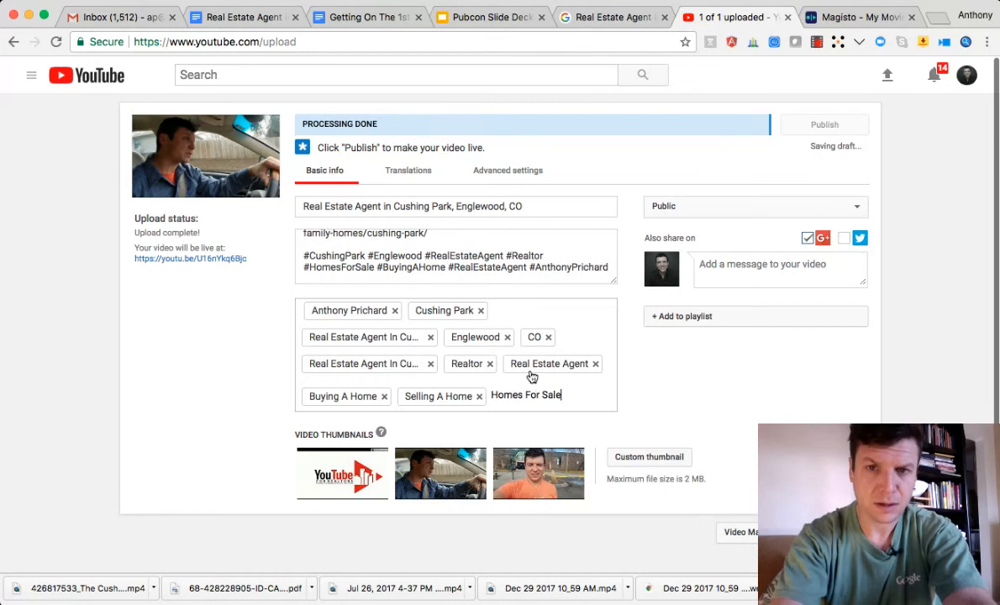
key("Return")
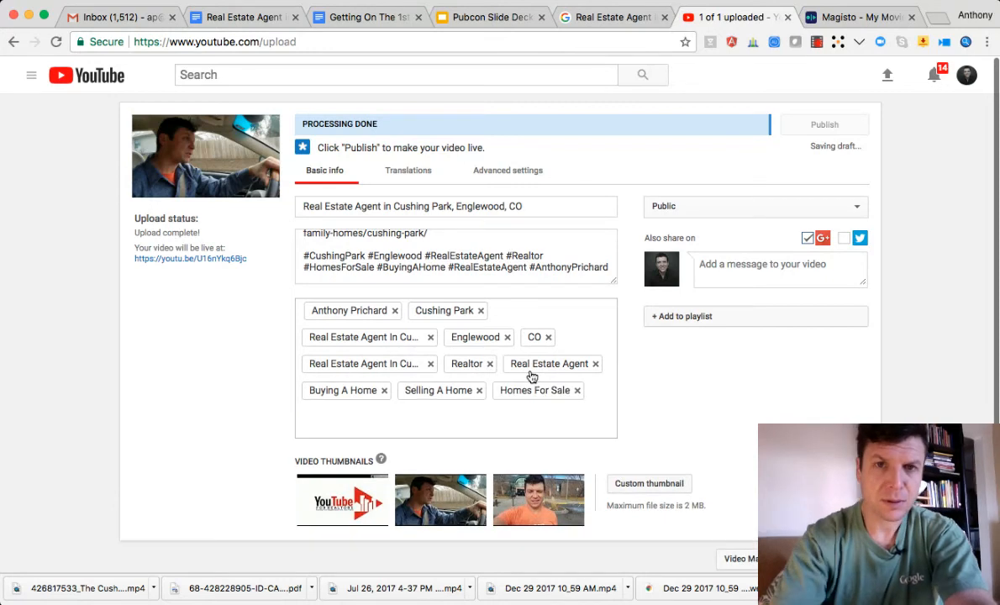
Add "This is also a great video if you are looking for a real estate agent in Cushing Park, Englewood, CO." to the description's neighborhood paragraph.
scroll(456, 269, "up", 5)
scroll(457, 279, "up", 8)
scroll(456, 273, "up", 5)
left_click(457, 270)
type("This is also a g")
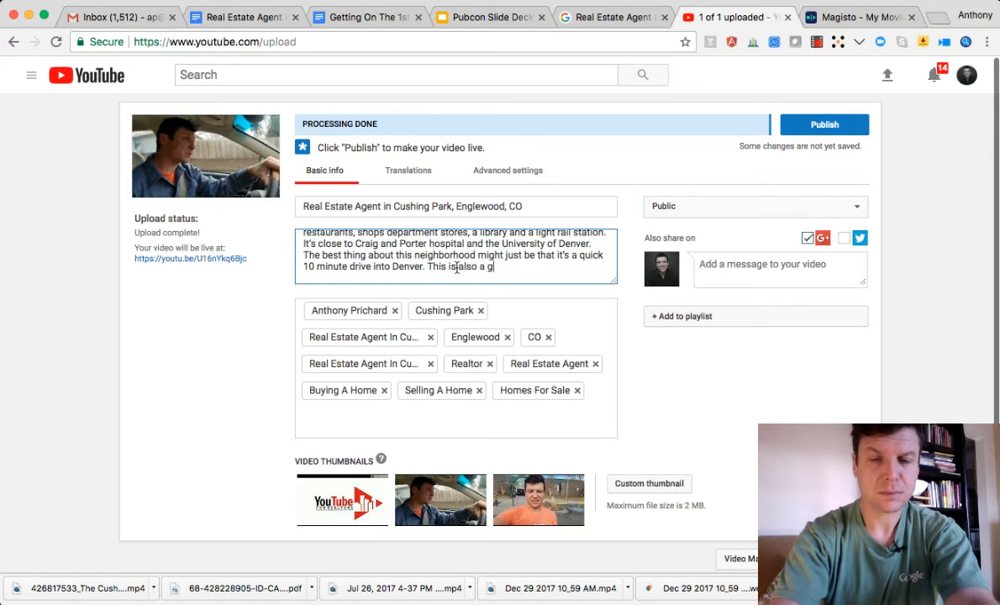
type("reat video i")
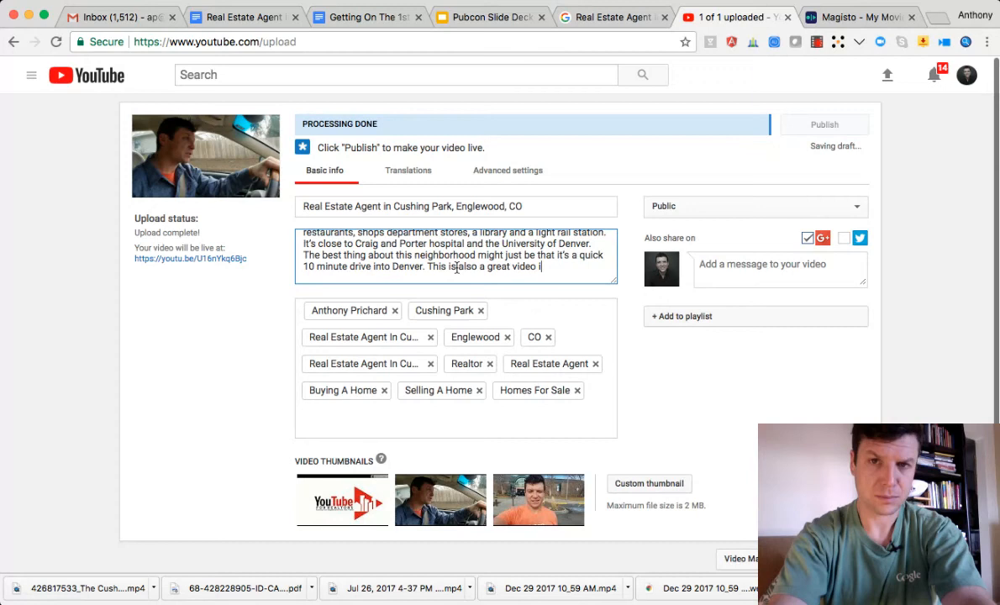
type("f you are looking")
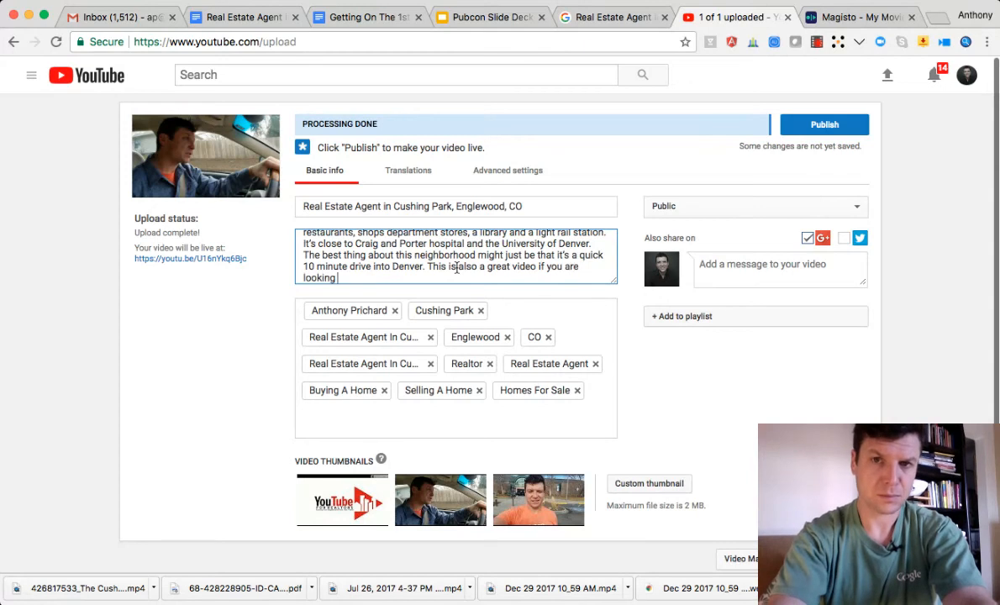
type(" for a Rea")
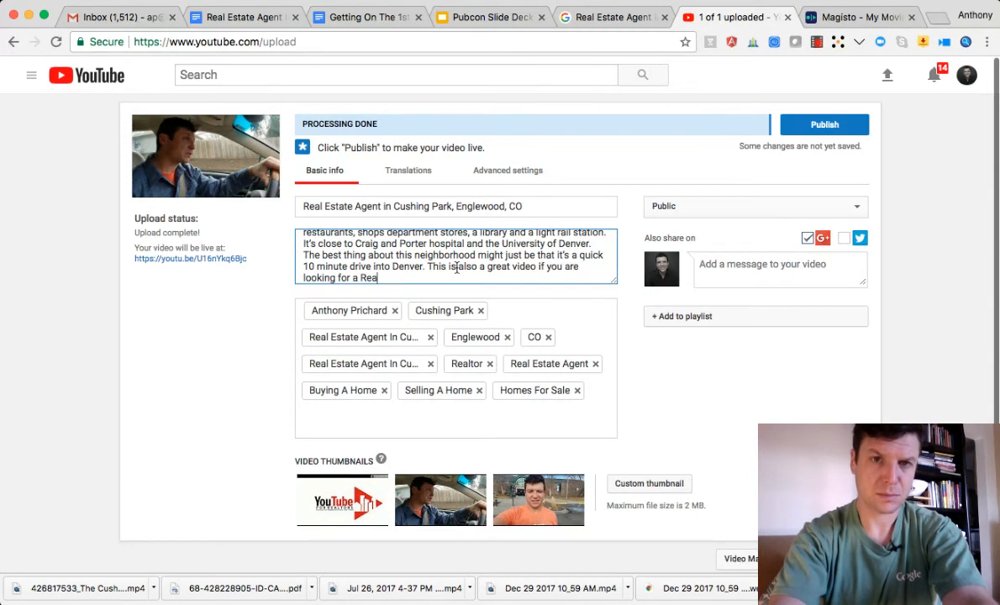
type("l")
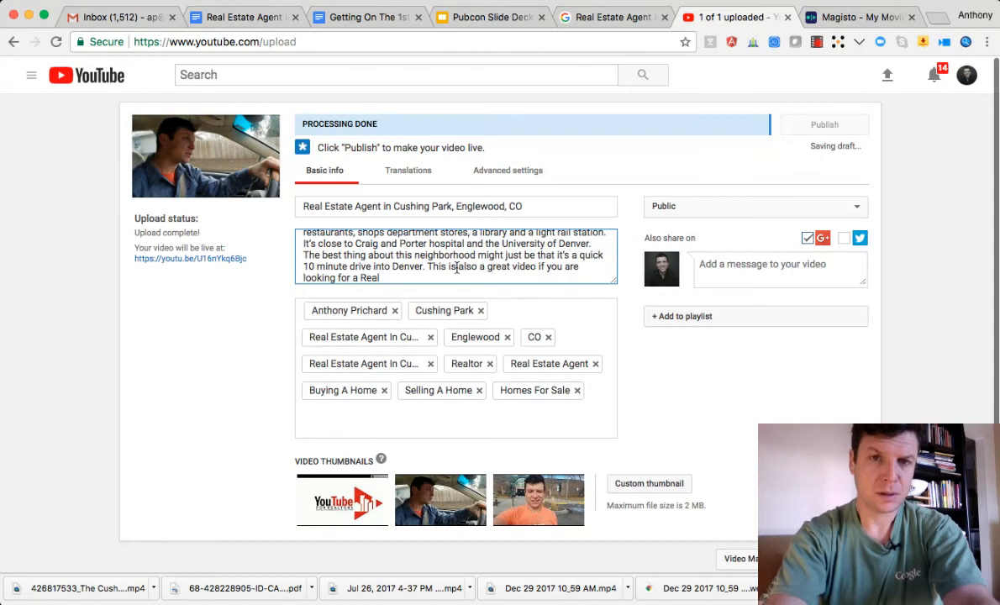
key("BackSpace")
key("BackSpace")
key("BackSpace")
key("BackSpace")
type("real est")
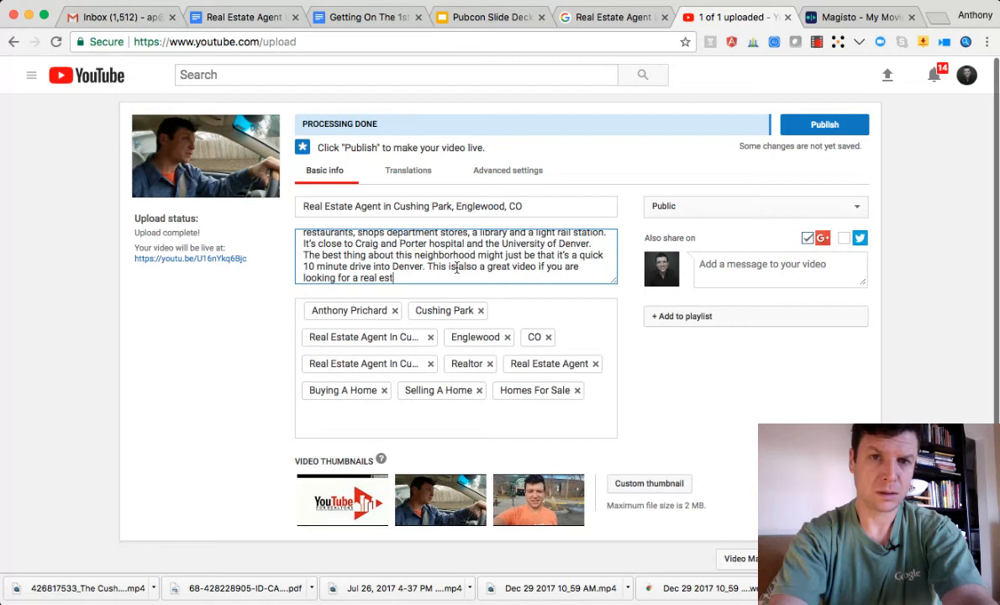
type("aate agent")
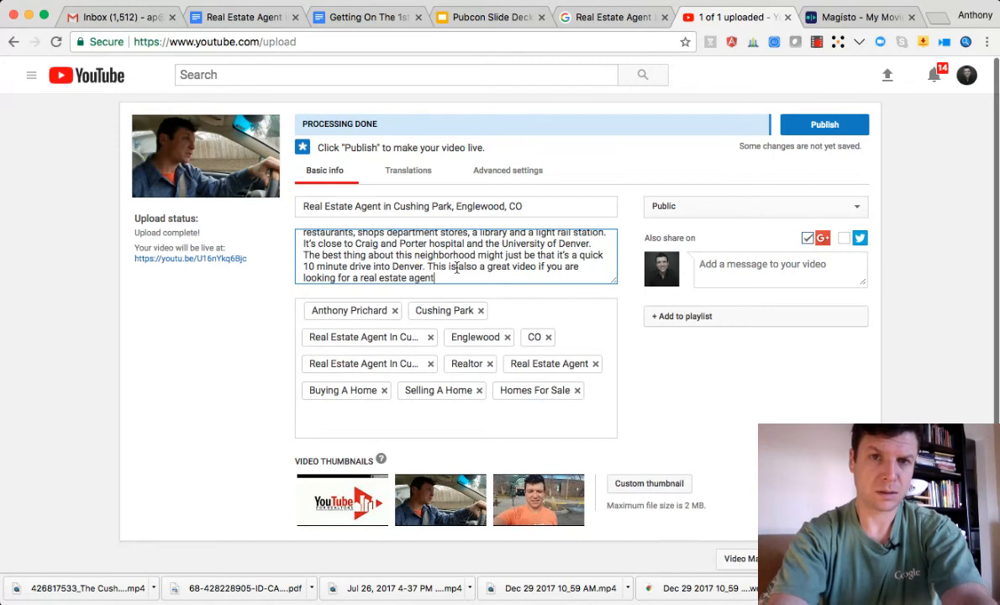
type(" in ")
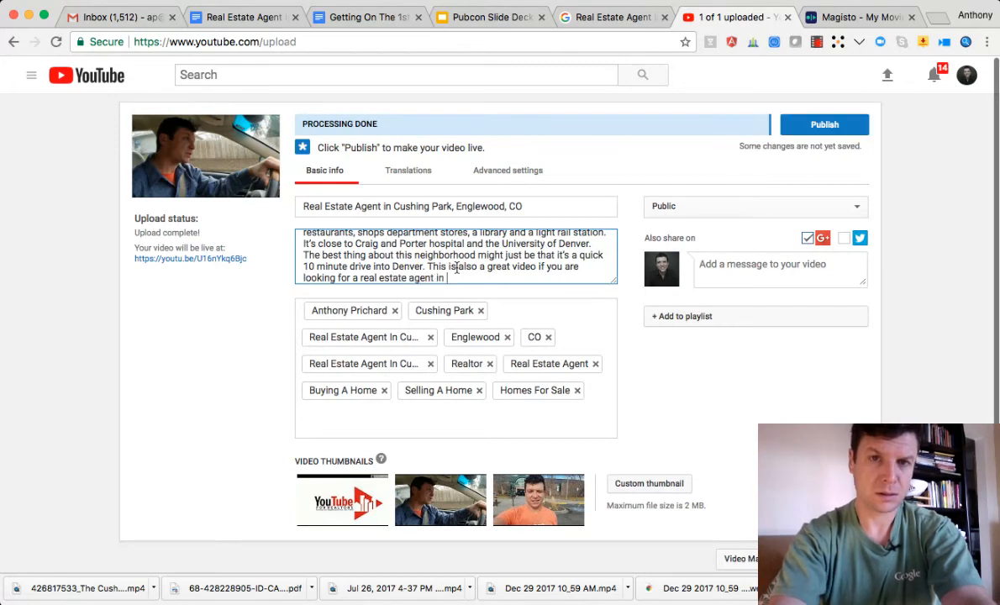
type("Cushing ")
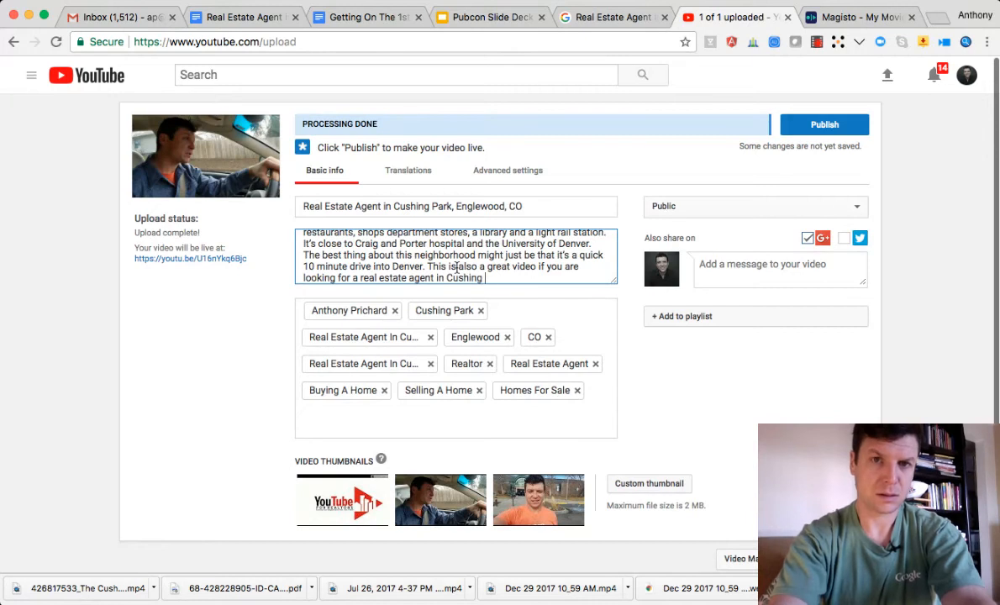
type("Park, Englewood, CO.")
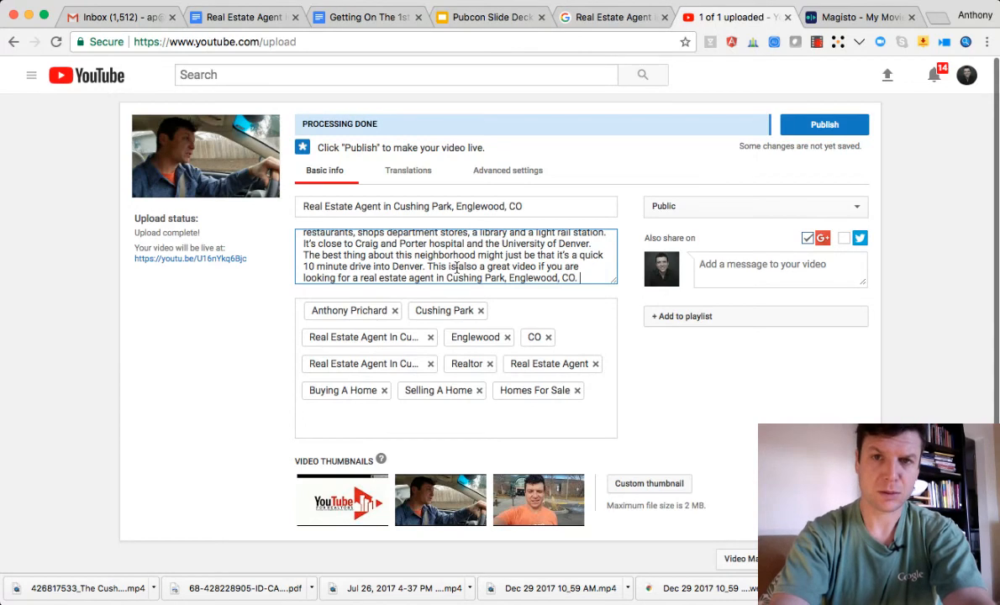
Compare the title phrase with the new description sentence and choose the YouTube For Realtors logo frame as the video thumbnail.
triple_click(413, 206)
double_click(495, 277)
triple_click(495, 278)
scroll(471, 260, "down", 1)
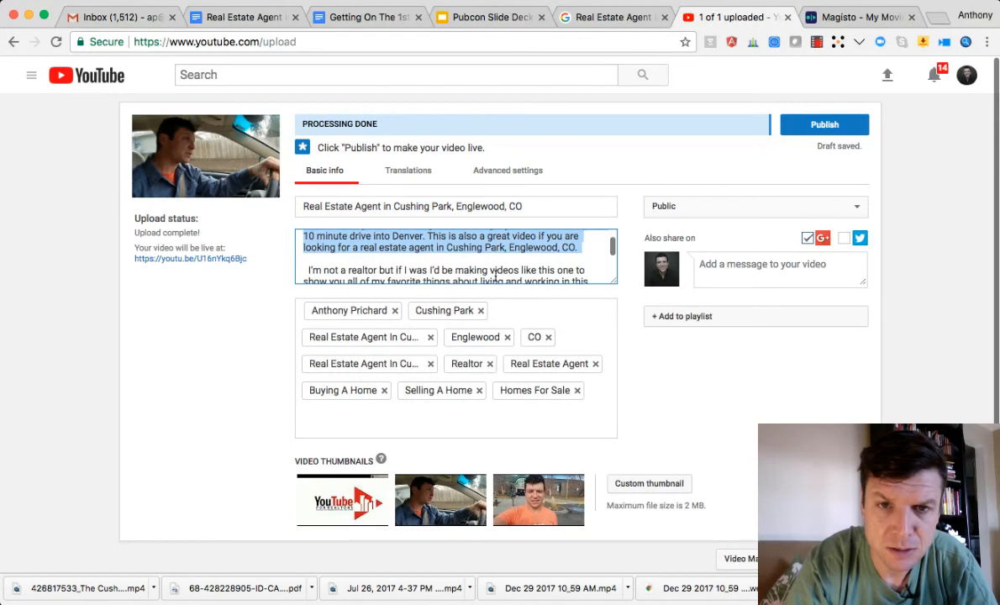
left_click(458, 422)
scroll(458, 423, "down", 3)
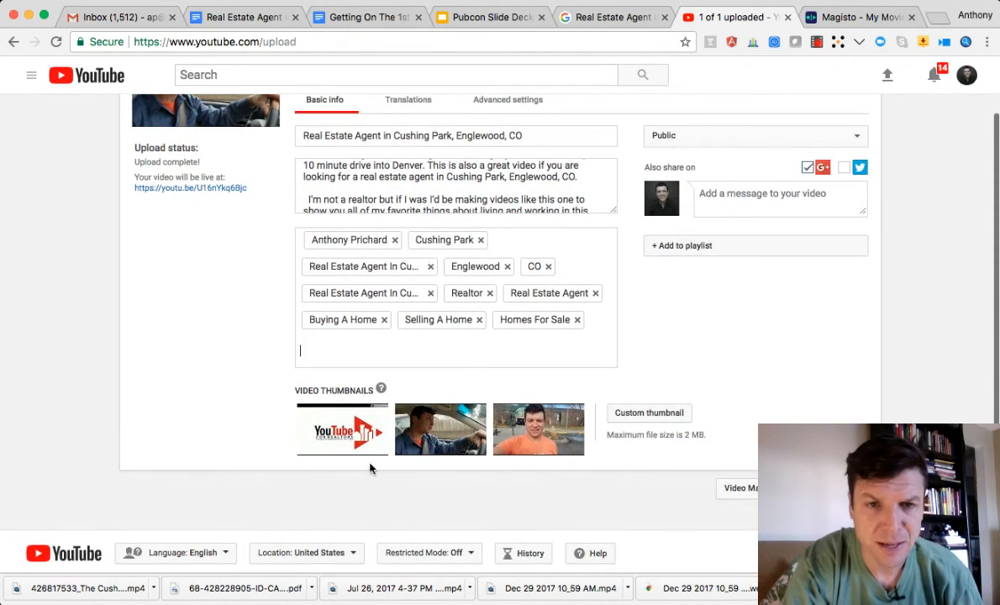
left_click(335, 428)
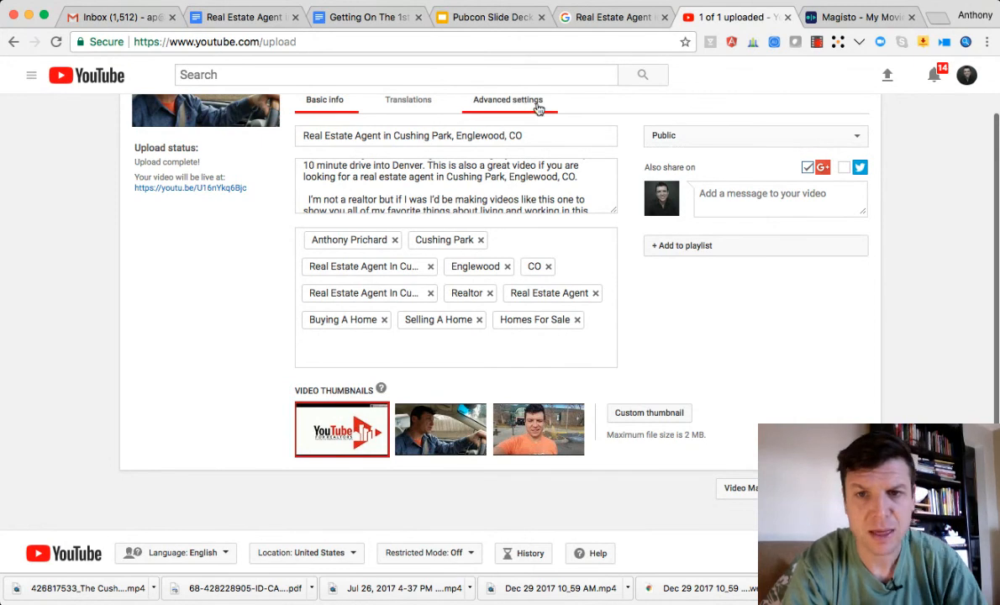
Check the stored video location on the map and copy the business's street address from the description.
left_click(509, 101)
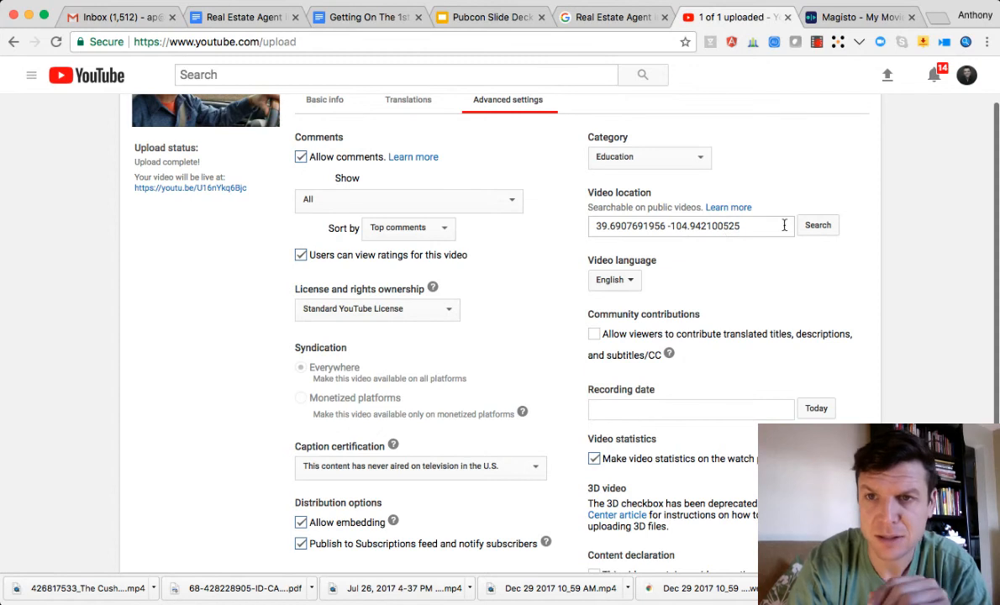
left_click(818, 228)
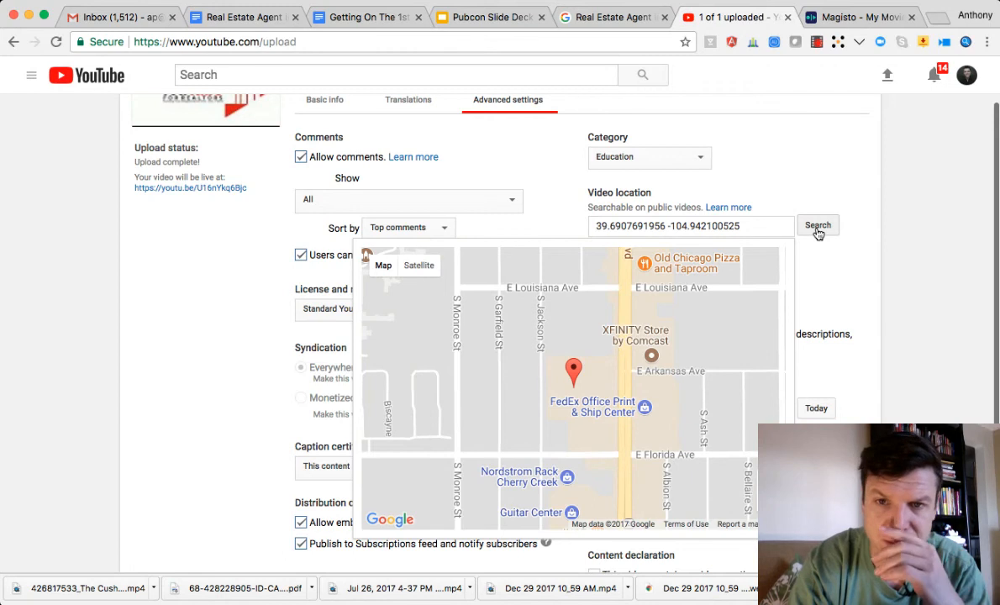
left_click(327, 103)
scroll(411, 181, "up", 3)
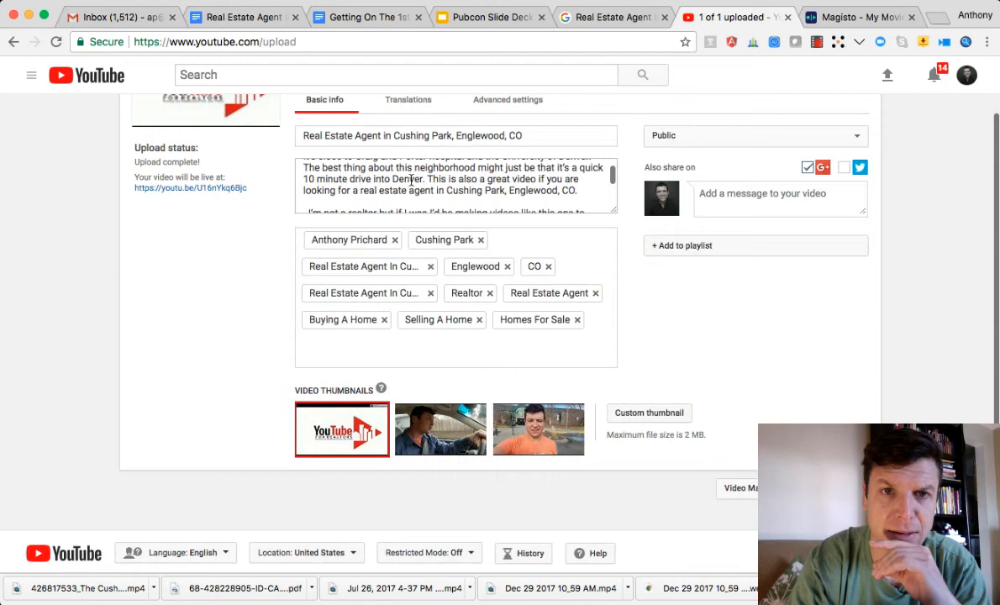
scroll(411, 181, "up", 6)
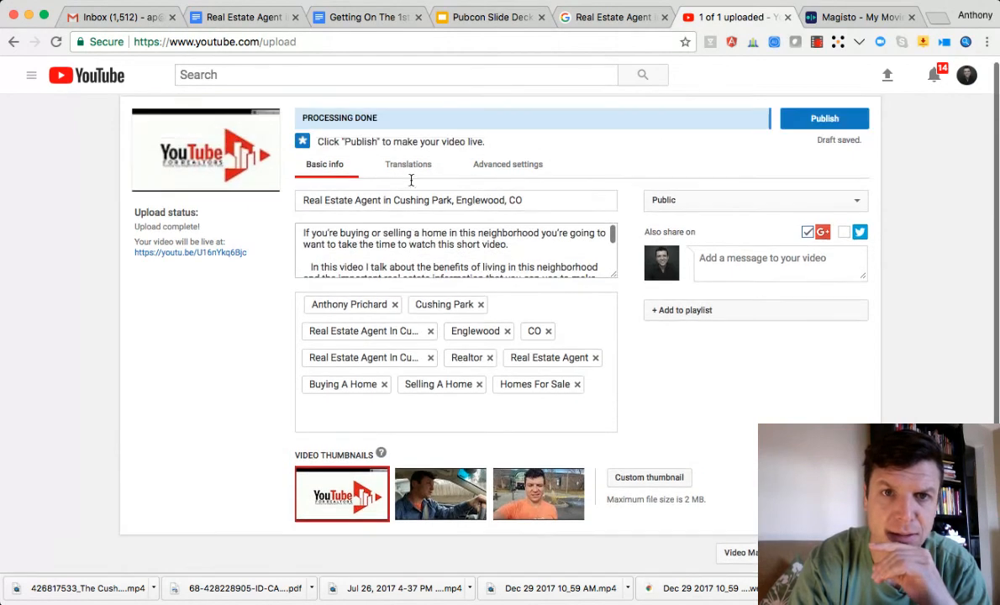
scroll(411, 185, "down", 1)
scroll(404, 206, "down", 1)
scroll(403, 206, "down", 8)
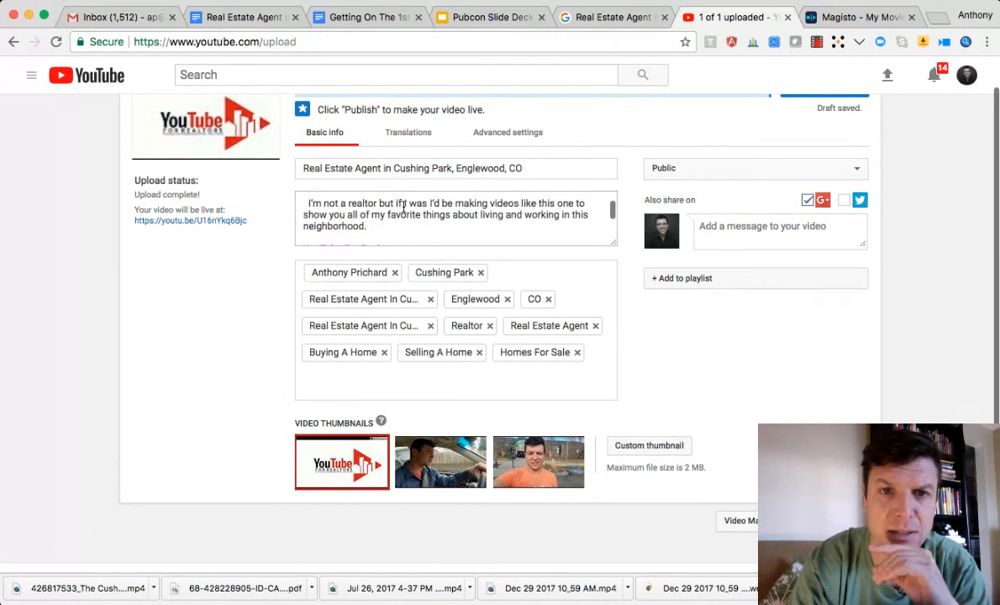
mouse_move(402, 205)
left_mouse_down()
mouse_move(300, 205)
mouse_move(303, 242)
mouse_move(300, 216)
left_mouse_up()
key("ctrl+c")
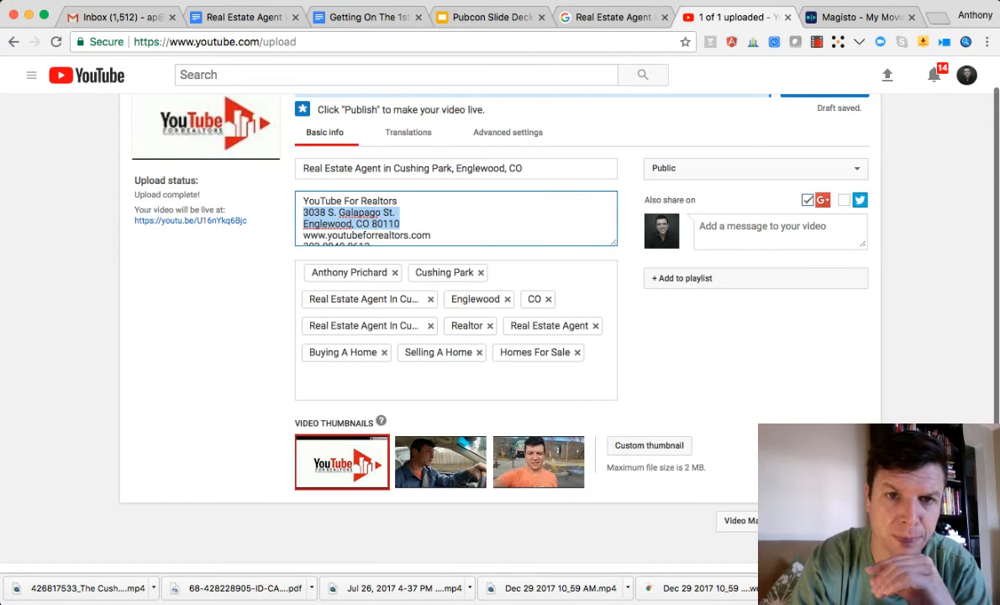
Set the video location to the copied business address and the recording date to December 30, 2017.
left_click(511, 135)
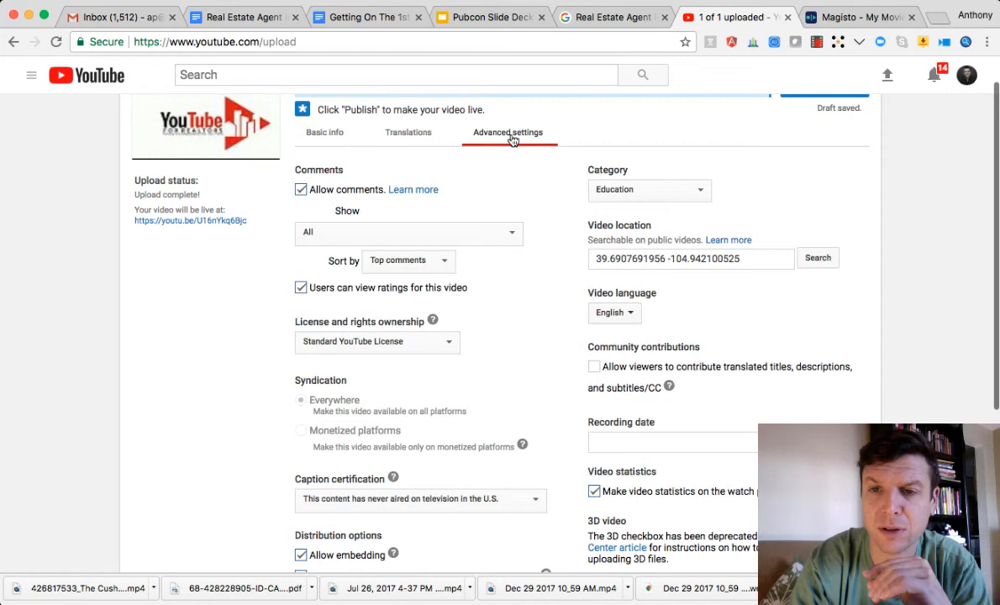
left_click(696, 260)
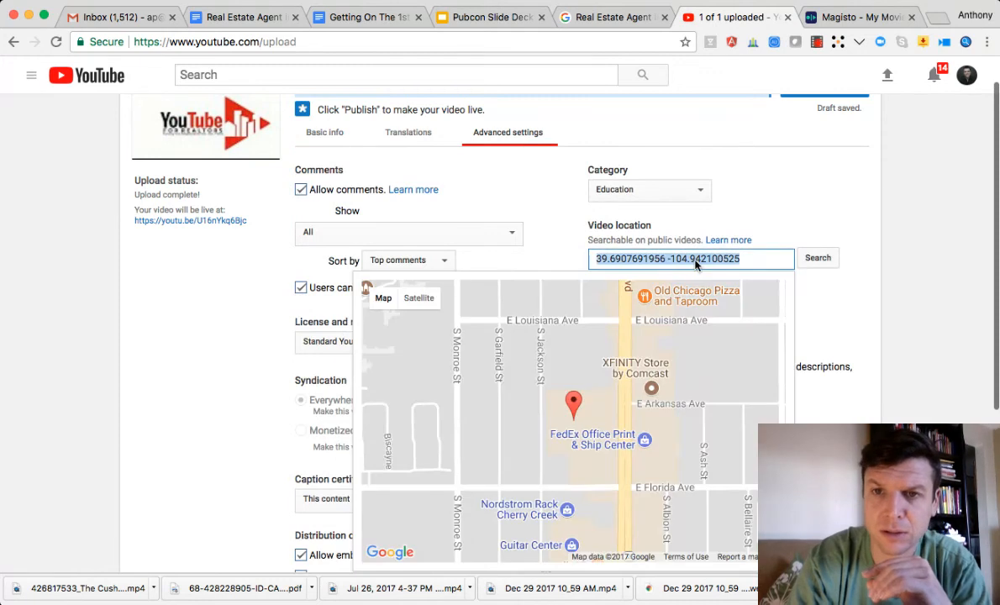
key("ctrl+v")
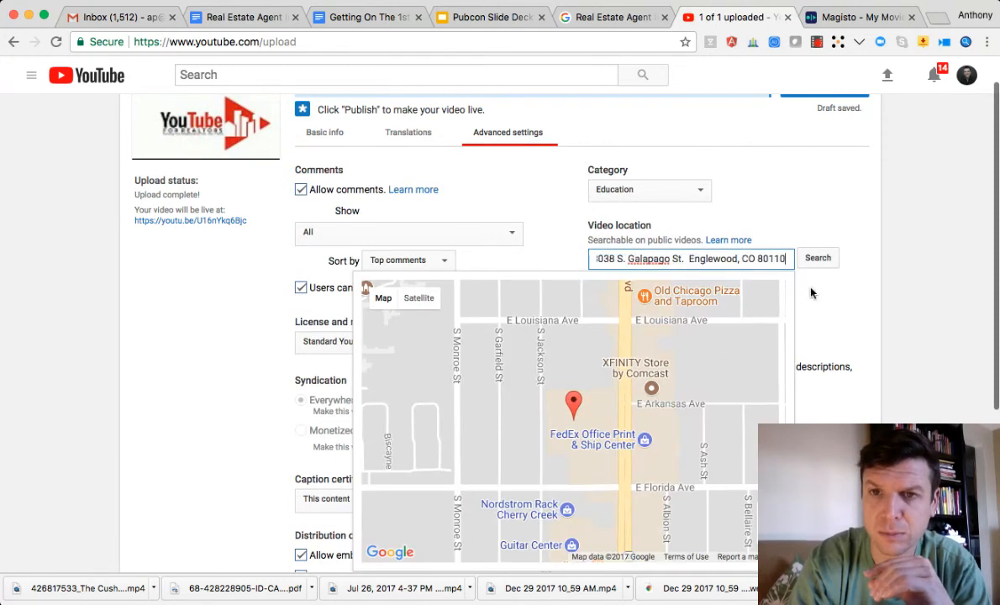
left_click(819, 262)
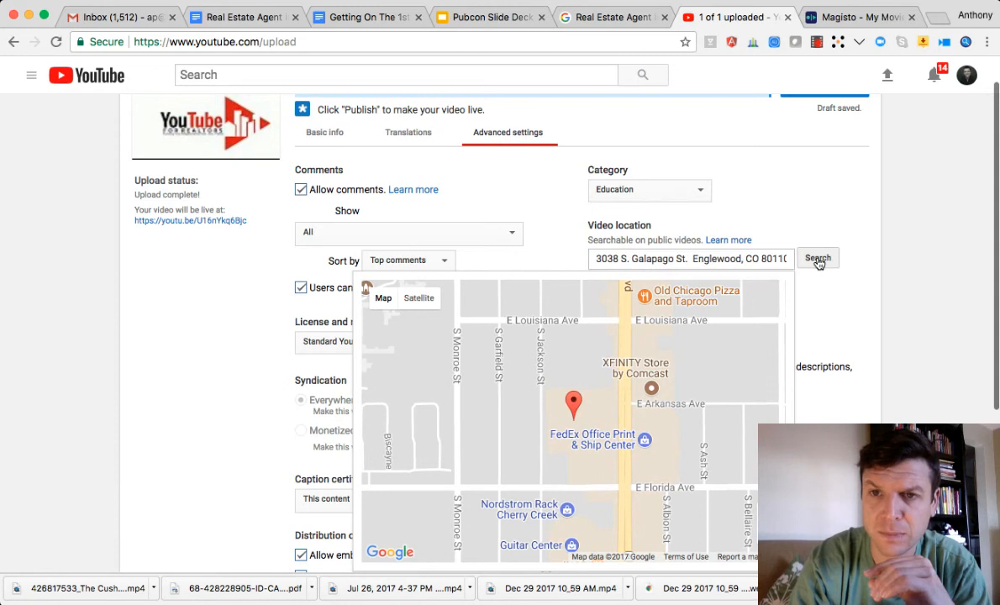
left_click(822, 195)
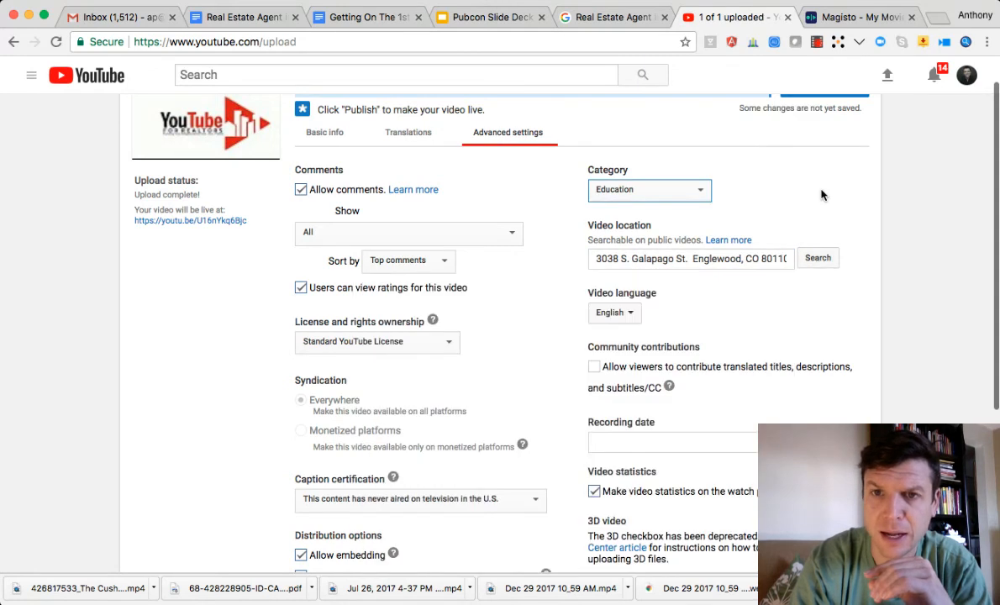
left_click(663, 441)
scroll(518, 309, "down", 2)
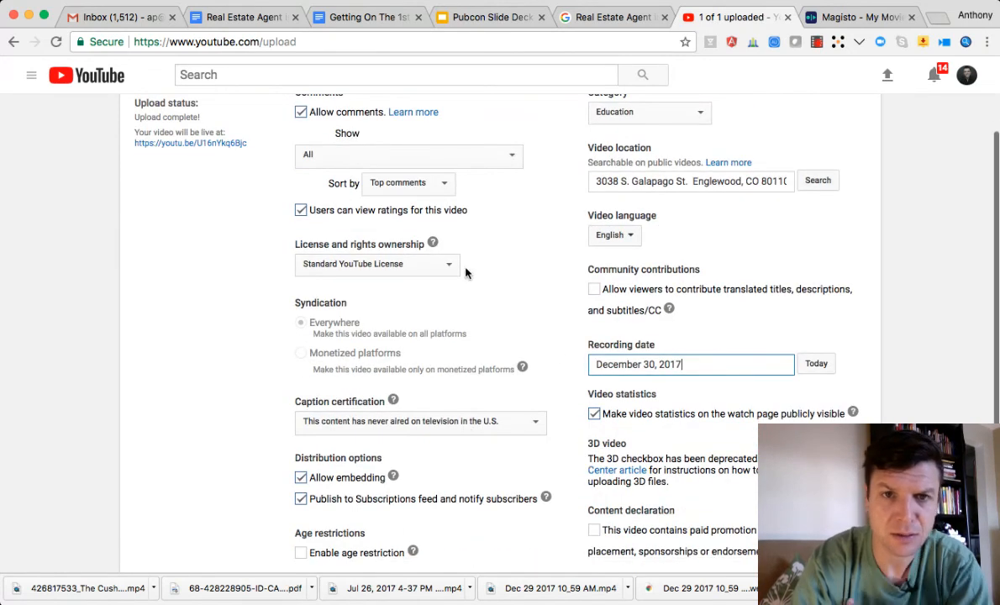
Review the remaining advanced settings and publish the video.
scroll(487, 308, "down", 1)
scroll(495, 321, "down", 4)
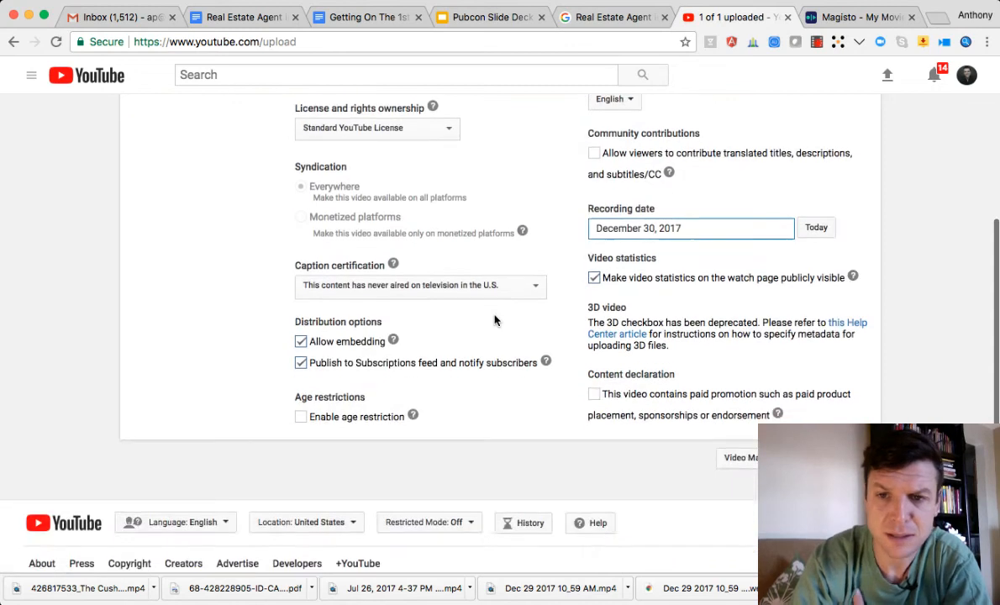
scroll(496, 320, "up", 7)
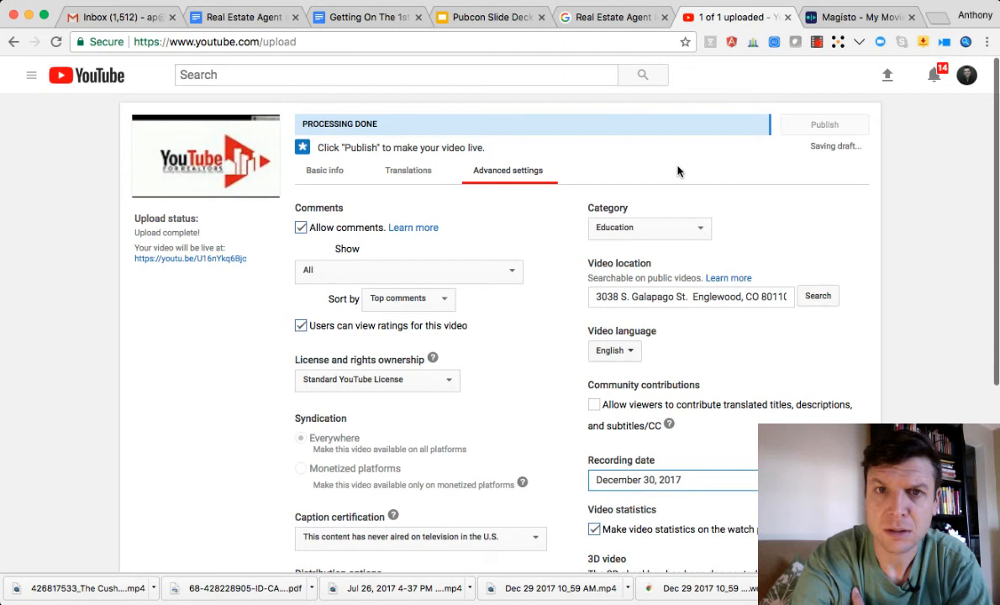
left_click(808, 124)
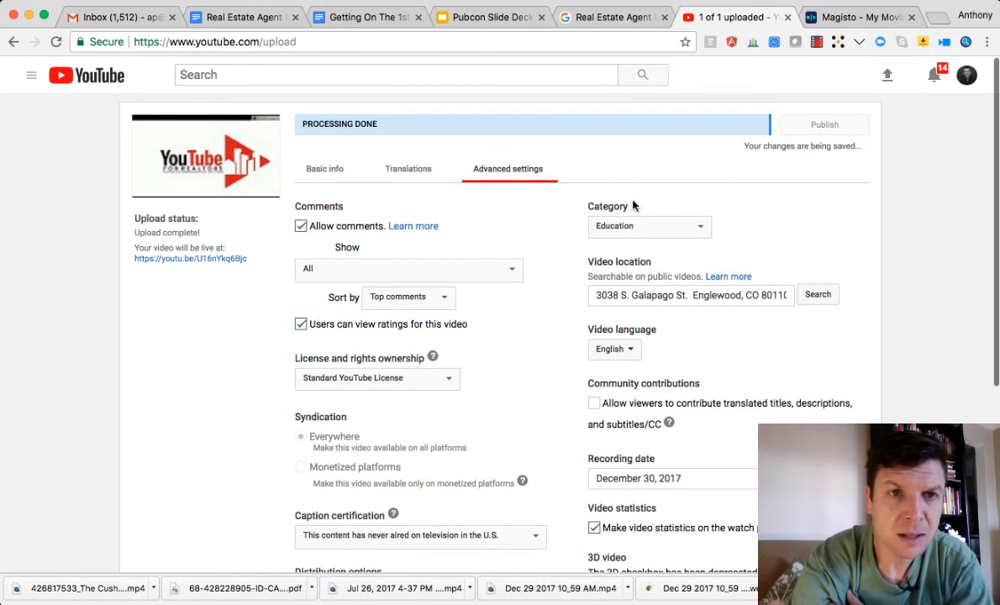
scroll(471, 260, "down", 3)
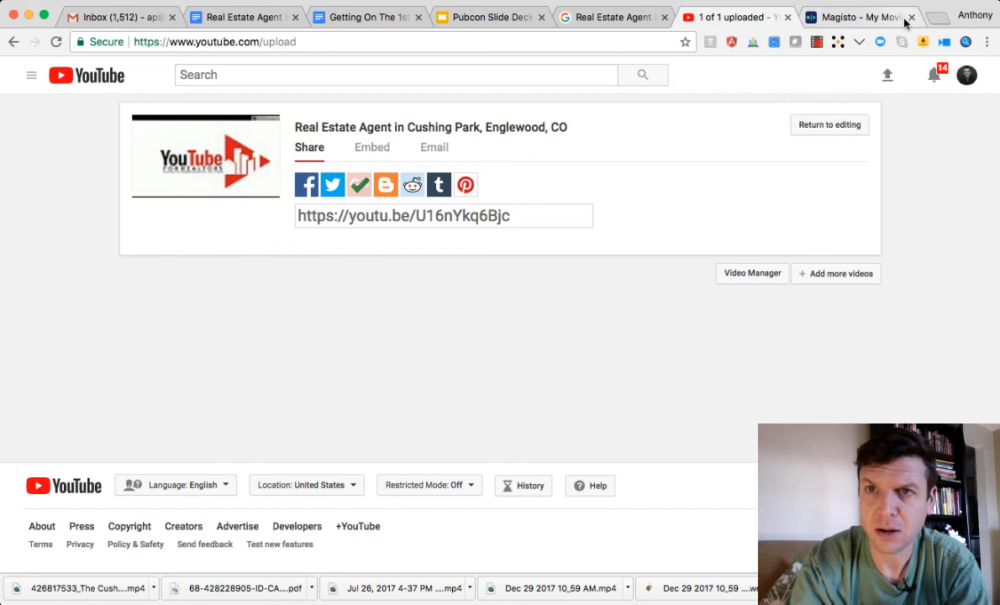
Open Canva.com in a new browser tab and start a new YouTube Thumbnail design.
left_click(938, 18)
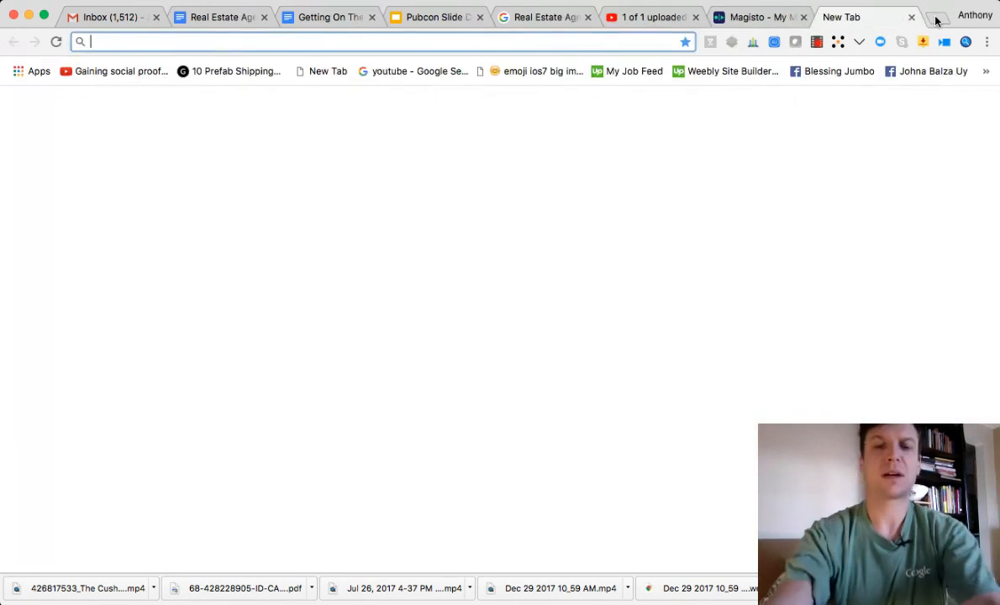
type("Canva.com")
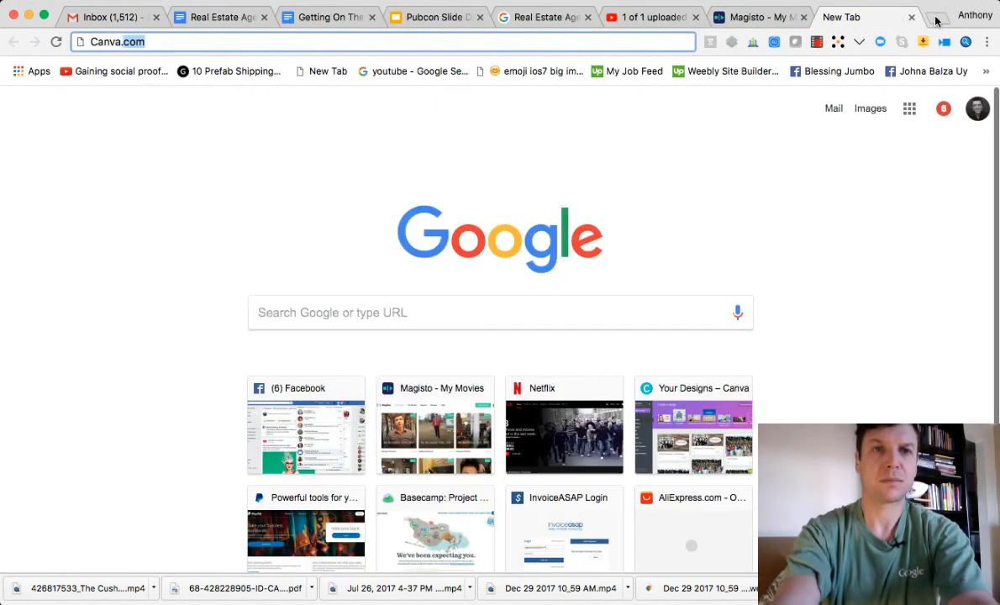
key("Return")
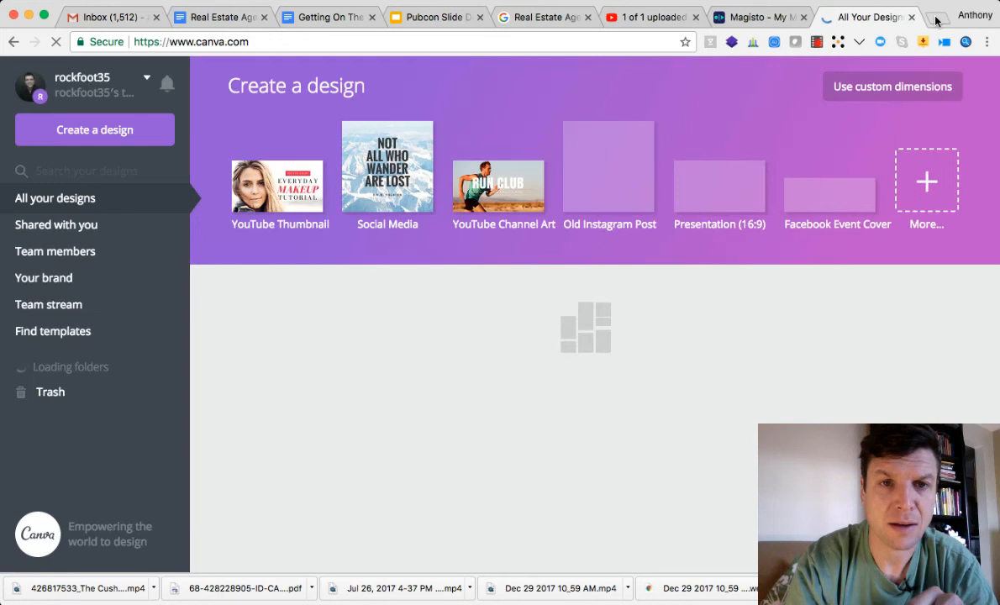
left_click(306, 191)
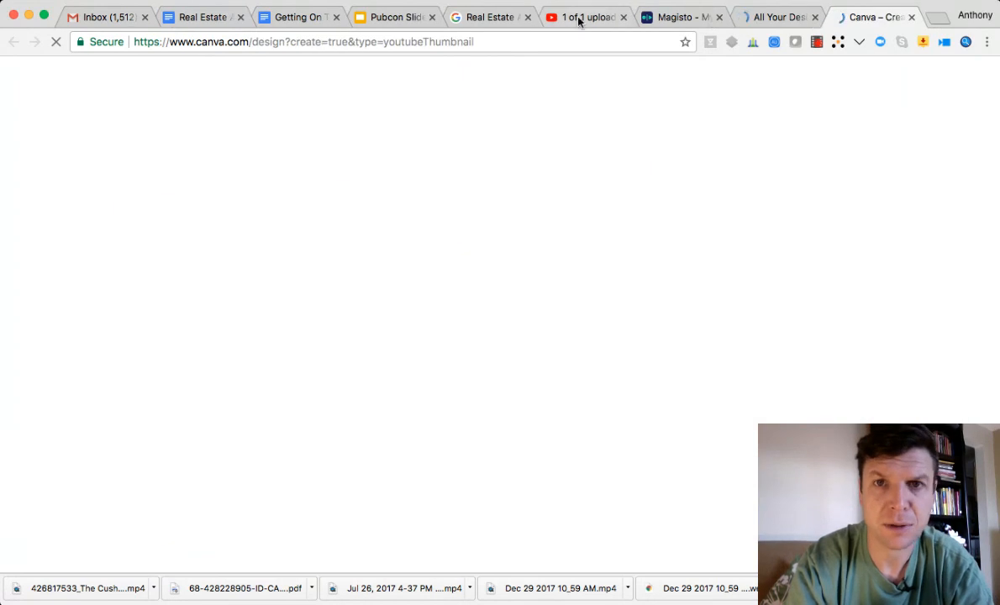
Switch back to the YouTube upload page, open the published video's watch page, preview its opening seconds and pause it.
left_click(579, 19)
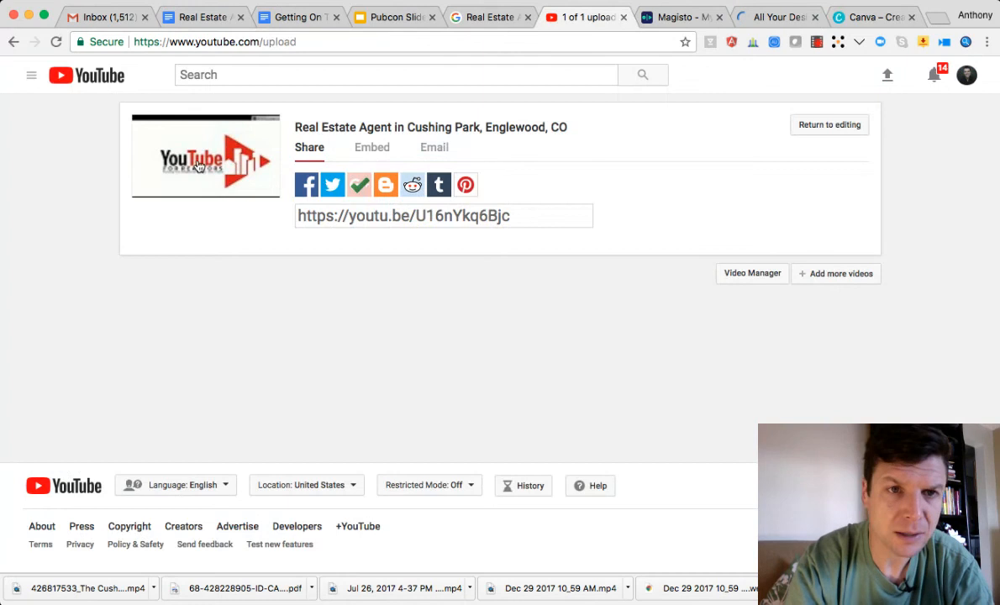
left_click(199, 166)
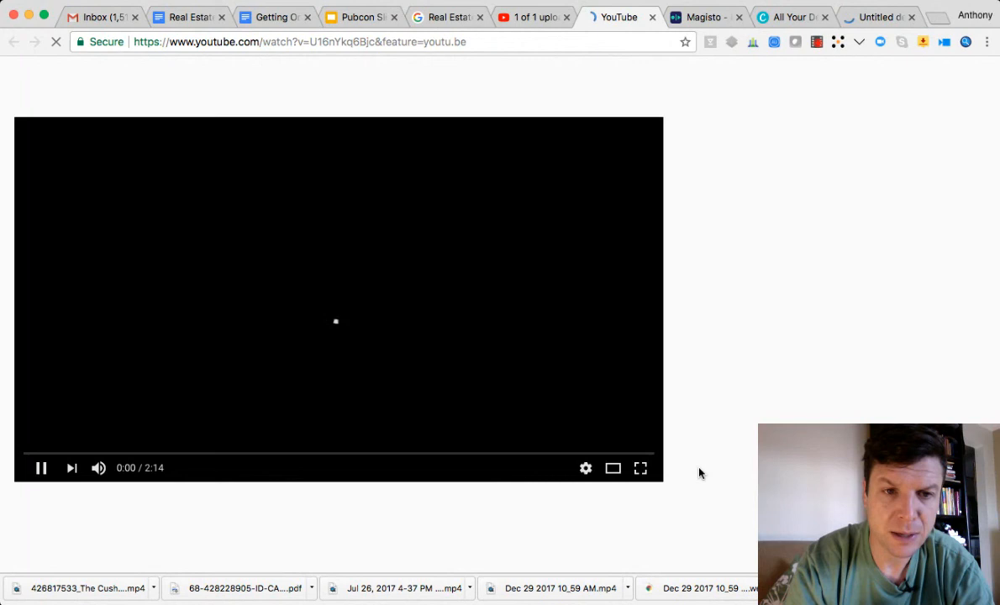
left_click(640, 473)
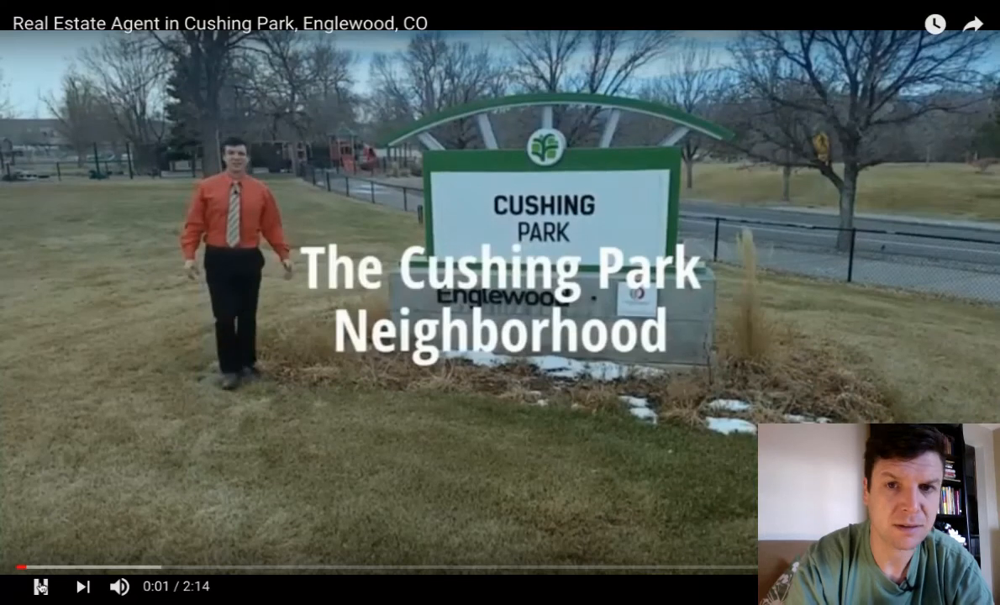
key("Escape")
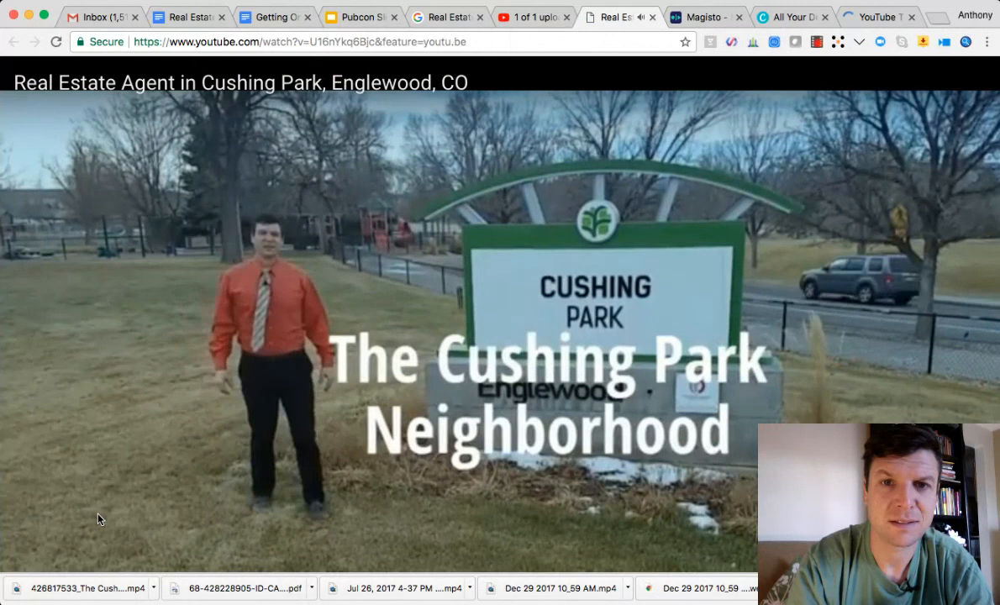
double_click(90, 477)
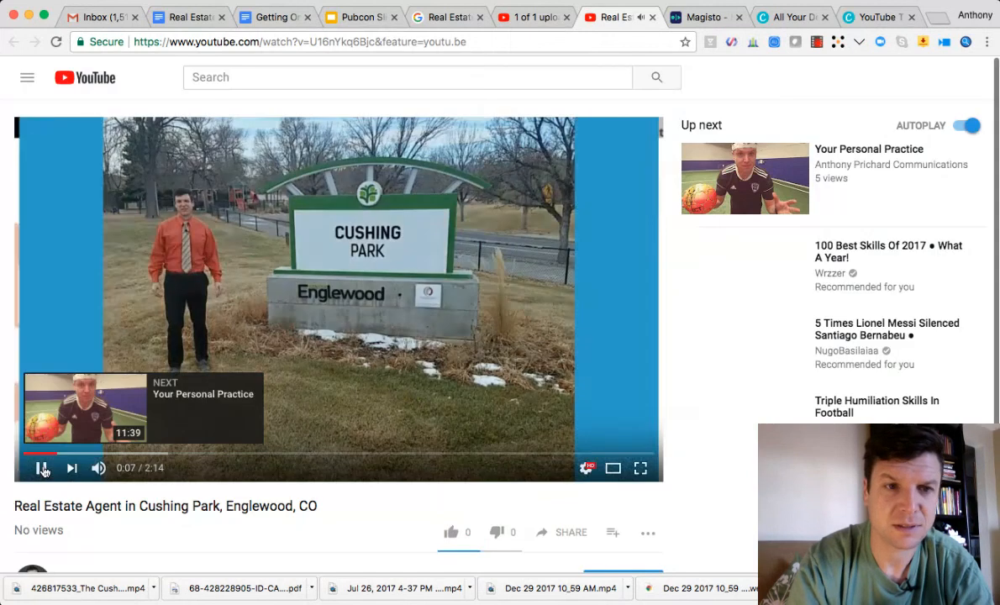
left_click(42, 471)
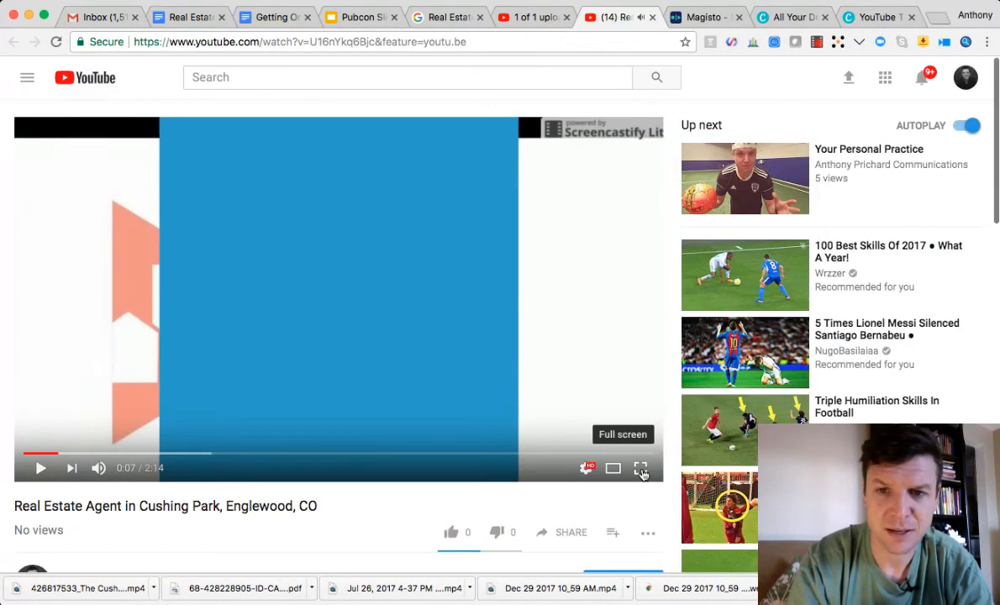
Show the video full screen, paused at 0:03 on the "The Cushing Park Neighborhood" title, for a thumbnail screenshot.
left_click(641, 470)
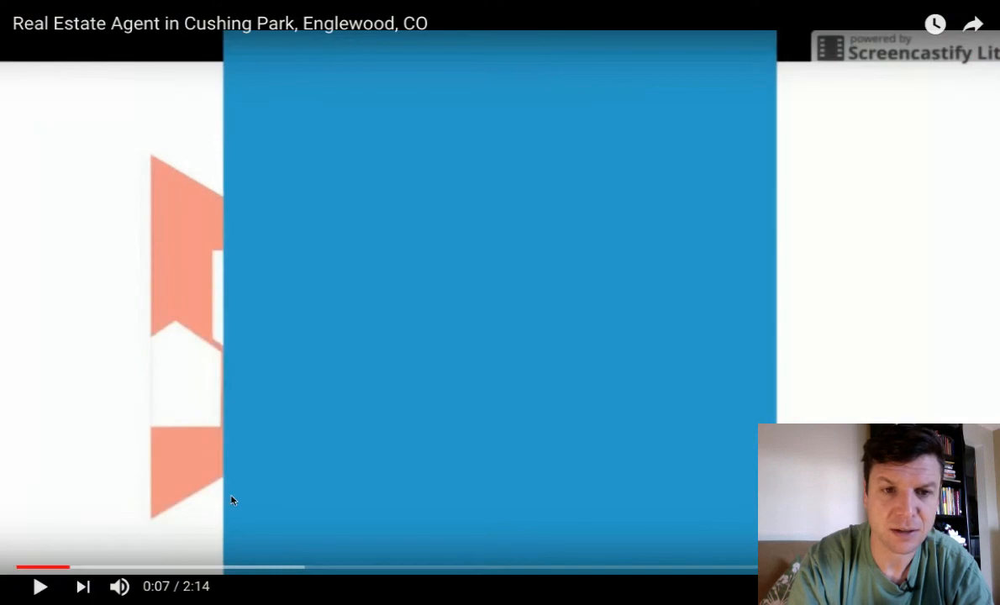
left_click(35, 568)
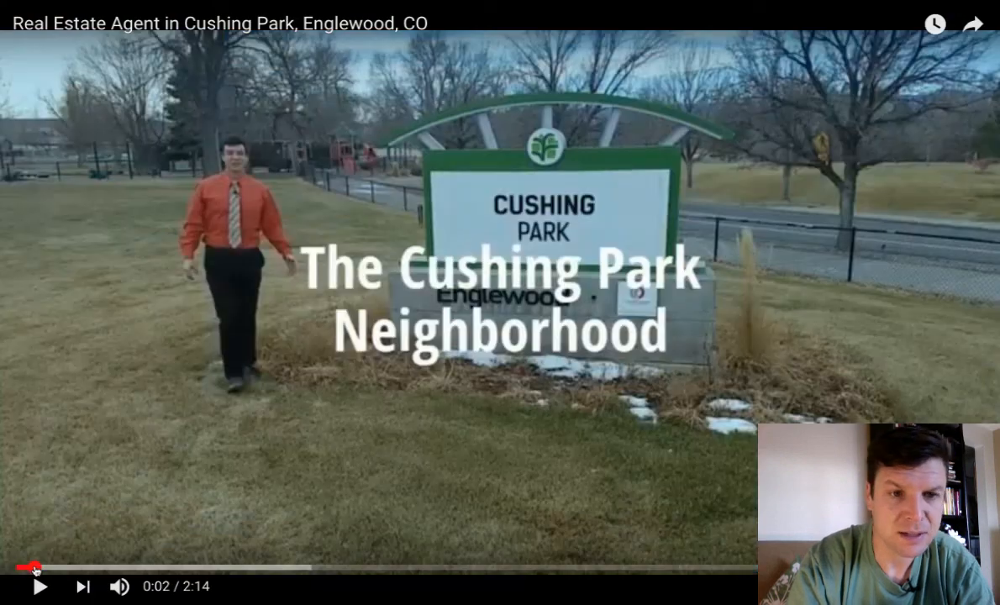
left_click(37, 586)
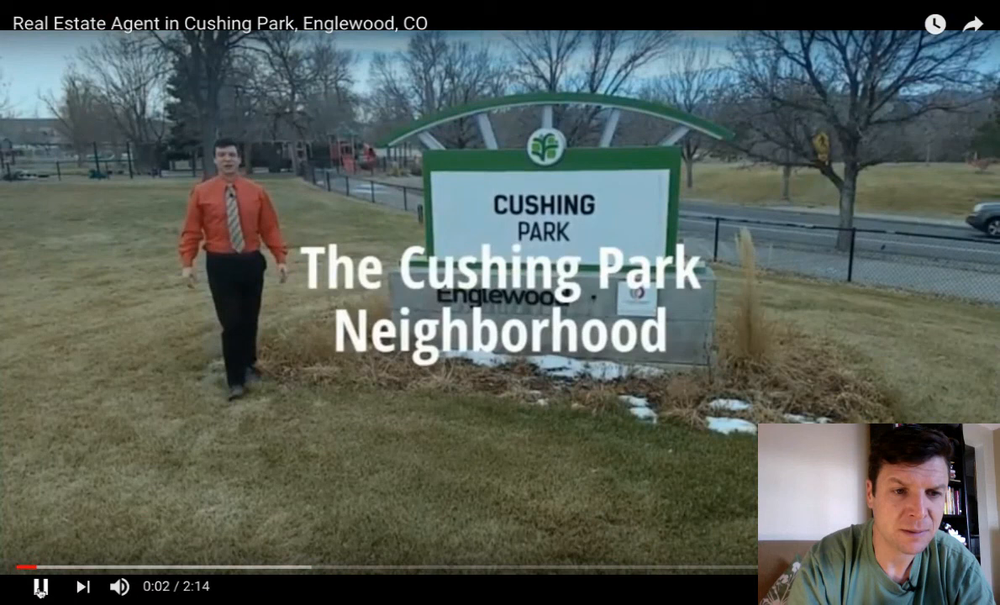
left_click(37, 586)
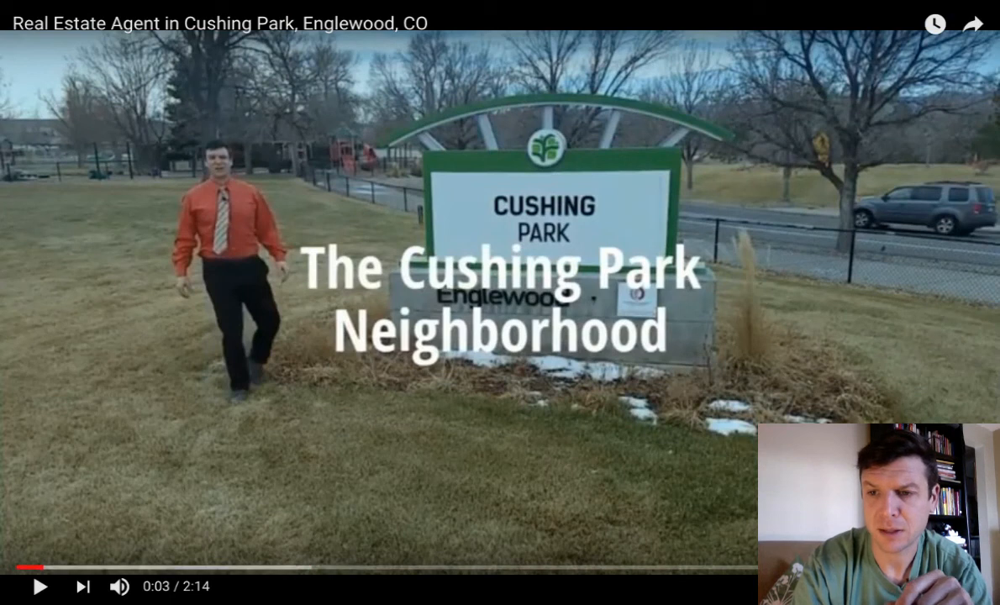
key("Escape")
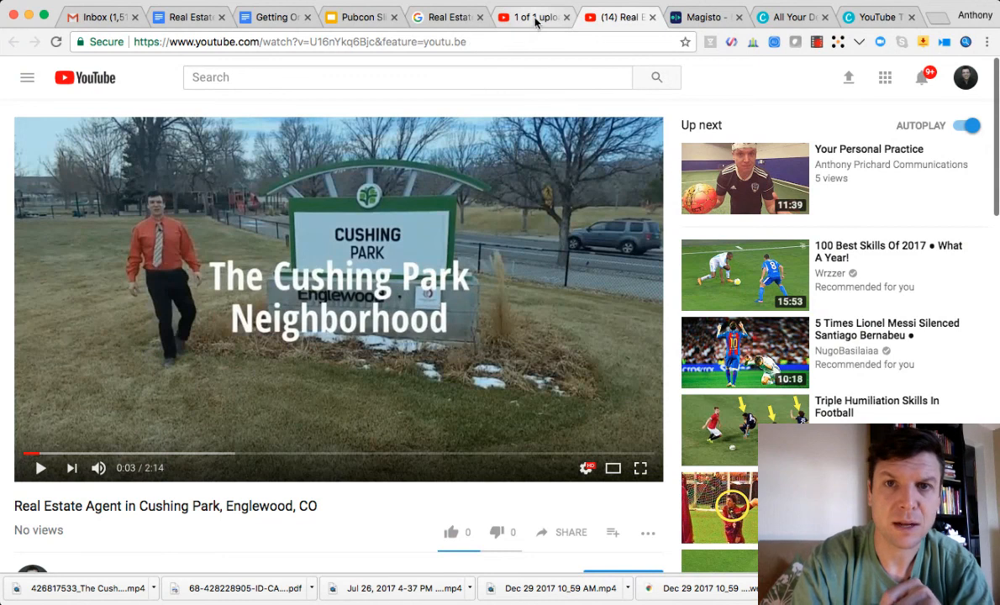
Reopen the uploaded video's basic info for editing and upload "Screen Shot 2017-12-30 at 12.34.47 PM.png" as its custom thumbnail.
left_click(535, 18)
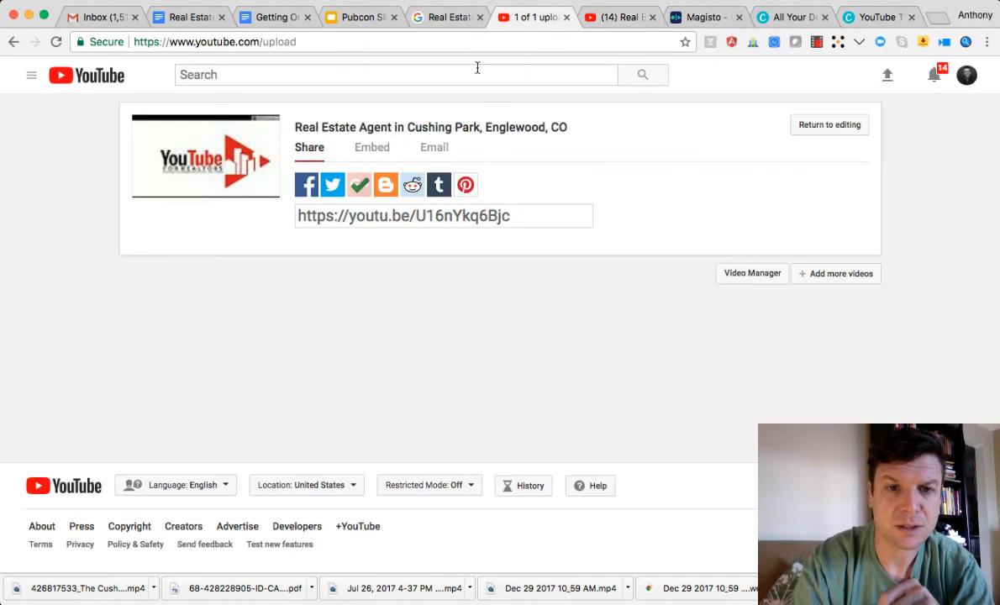
left_click(824, 125)
left_click(324, 251)
scroll(559, 468, "down", 5)
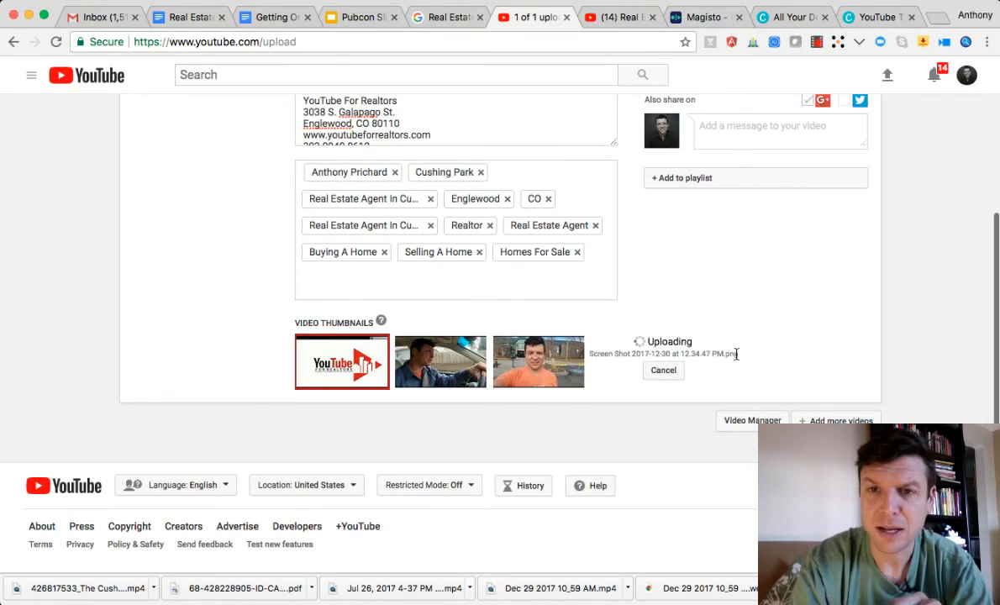
Add the video to the YouTube For Realtors playlist and save the changes.
left_click(673, 181)
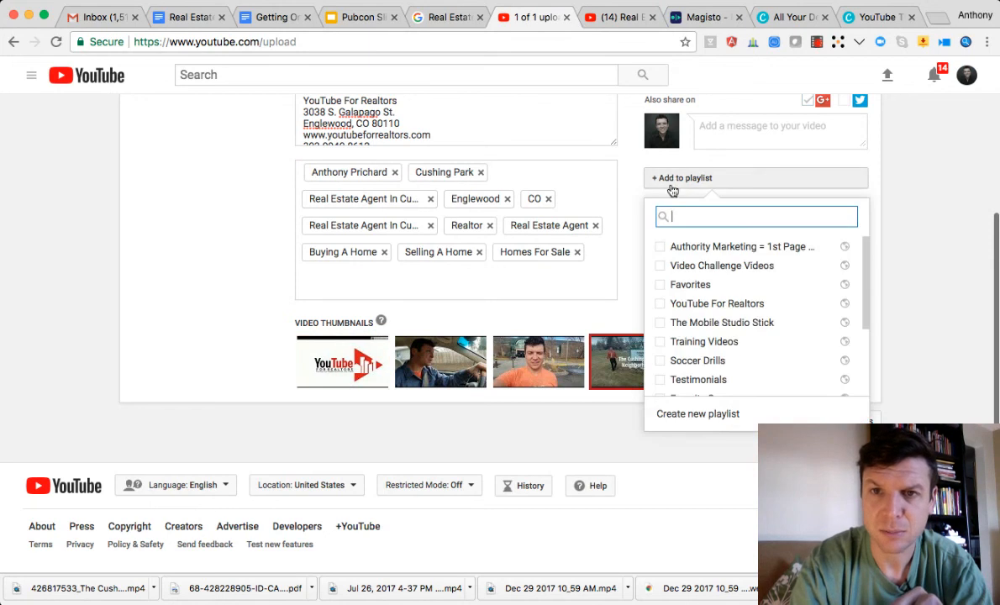
left_click(661, 304)
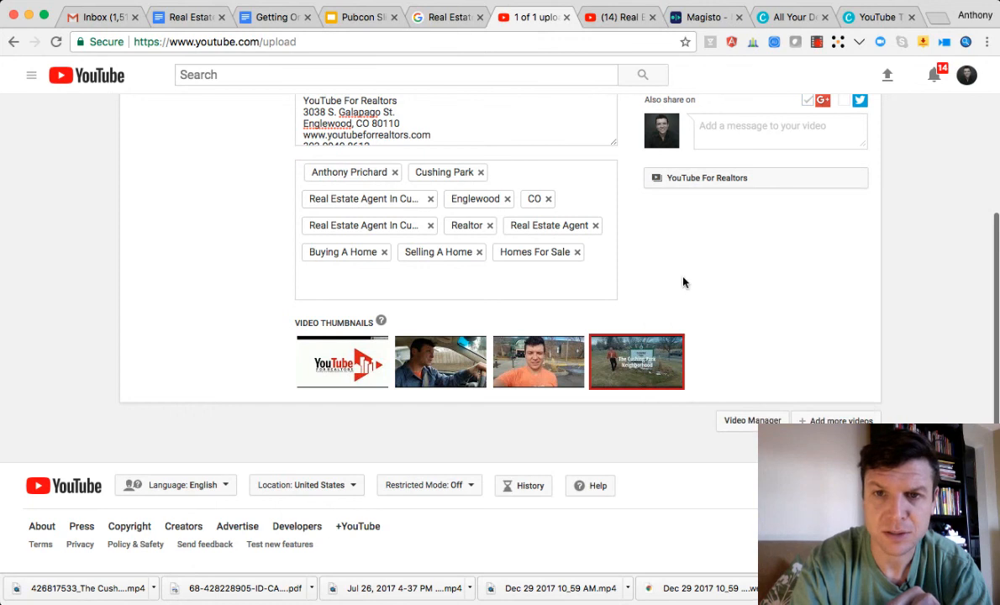
scroll(726, 348, "up", 5)
left_click(828, 125)
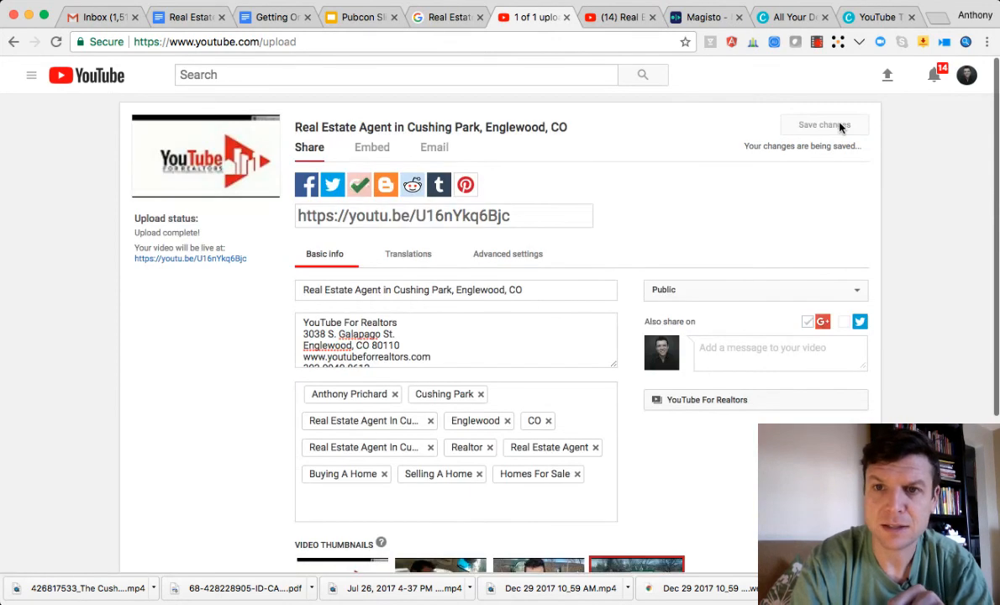